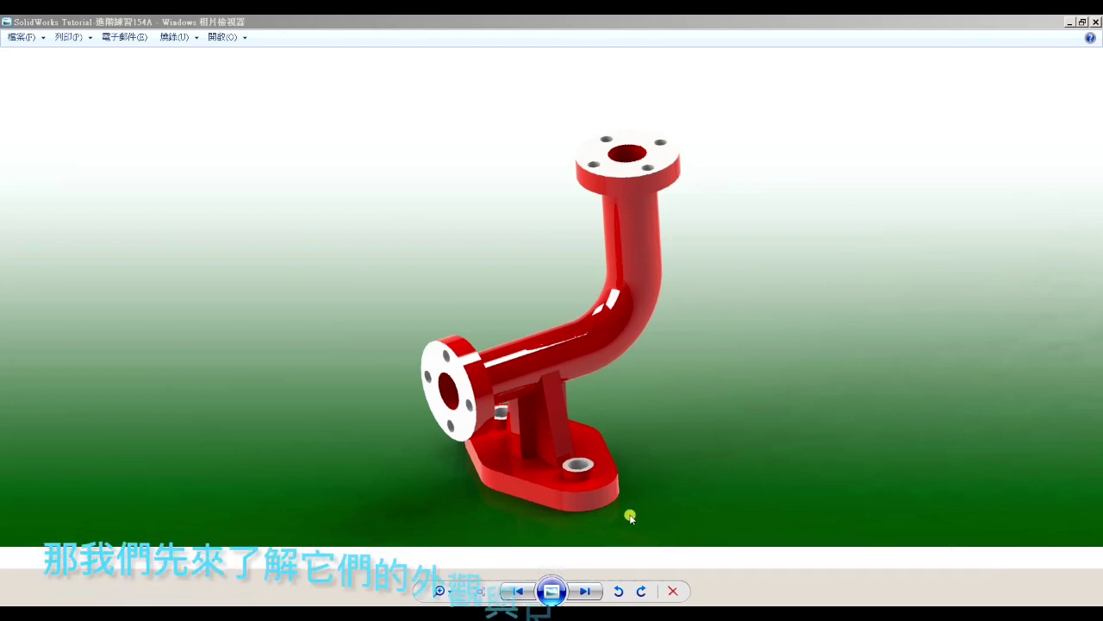
Advance Windows Photo Viewer to drawing 20220220-2, showing flange dimensions 120, 45 and 15.
left_click(586, 591)
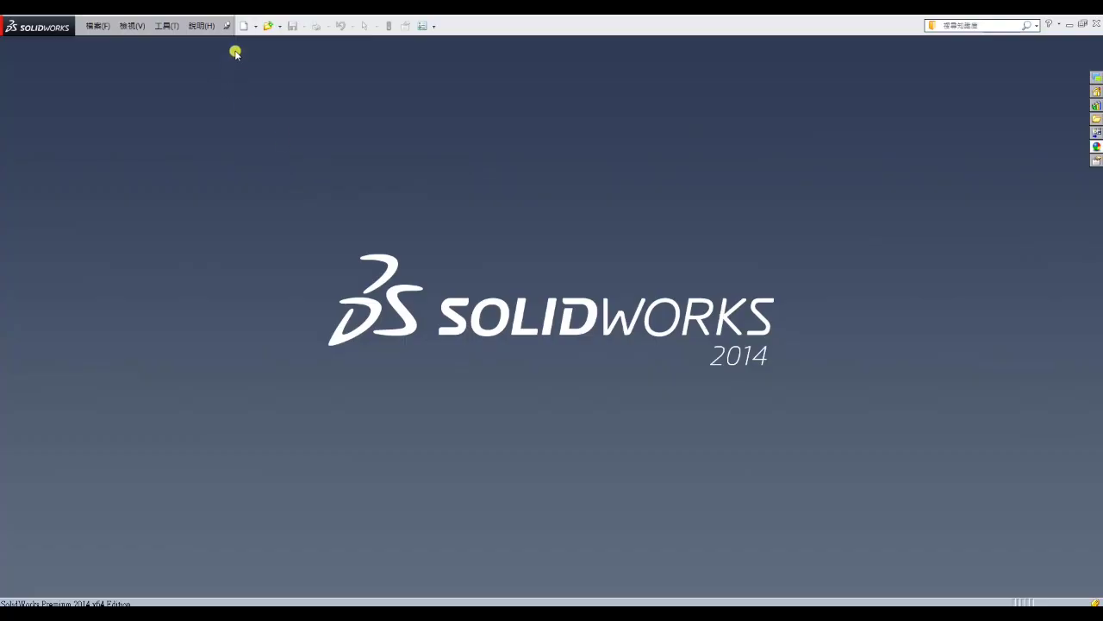
Create a new SolidWorks part document.
left_click(254, 27)
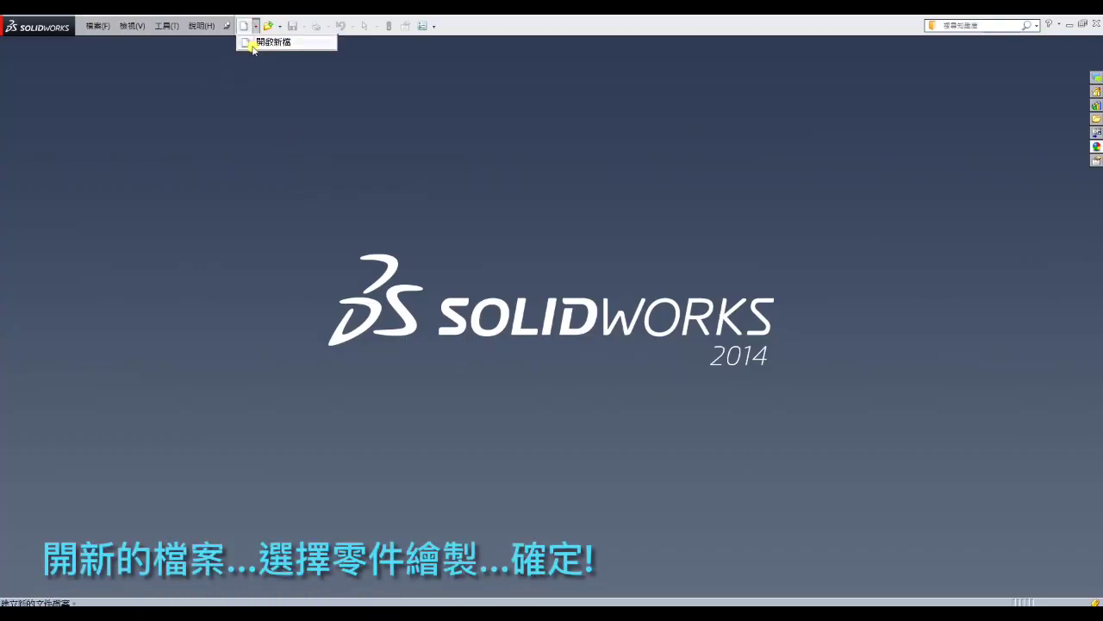
left_click(267, 41)
left_click(480, 444)
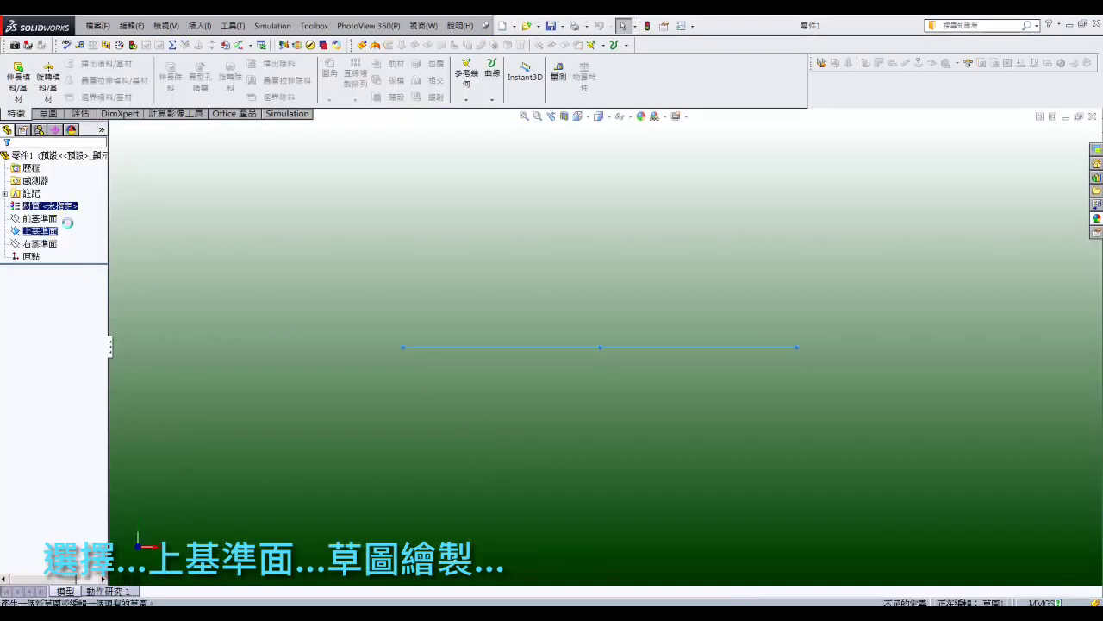
Sketch horizontal and vertical construction lines meeting at the origin on the Top Plane.
left_click(51, 113)
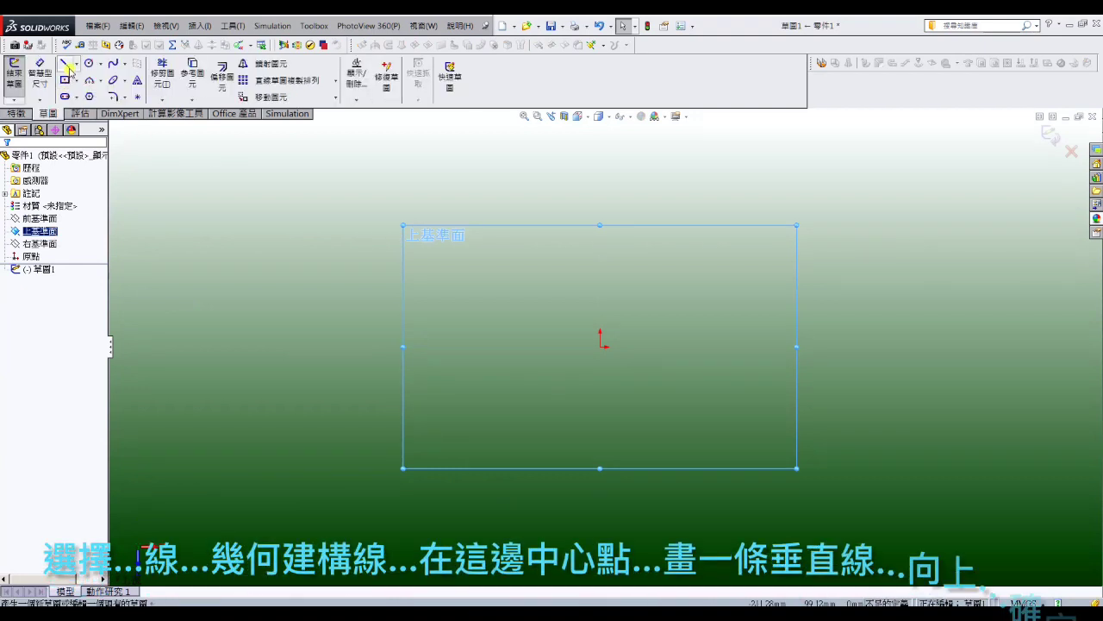
left_click(65, 63)
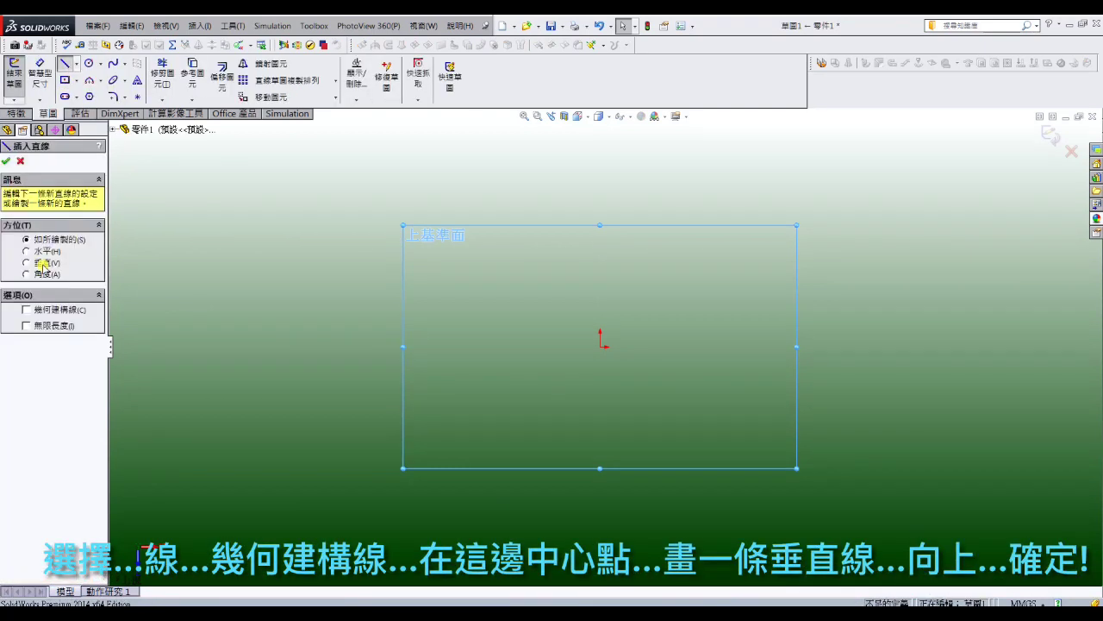
left_click(477, 347)
left_click(600, 346)
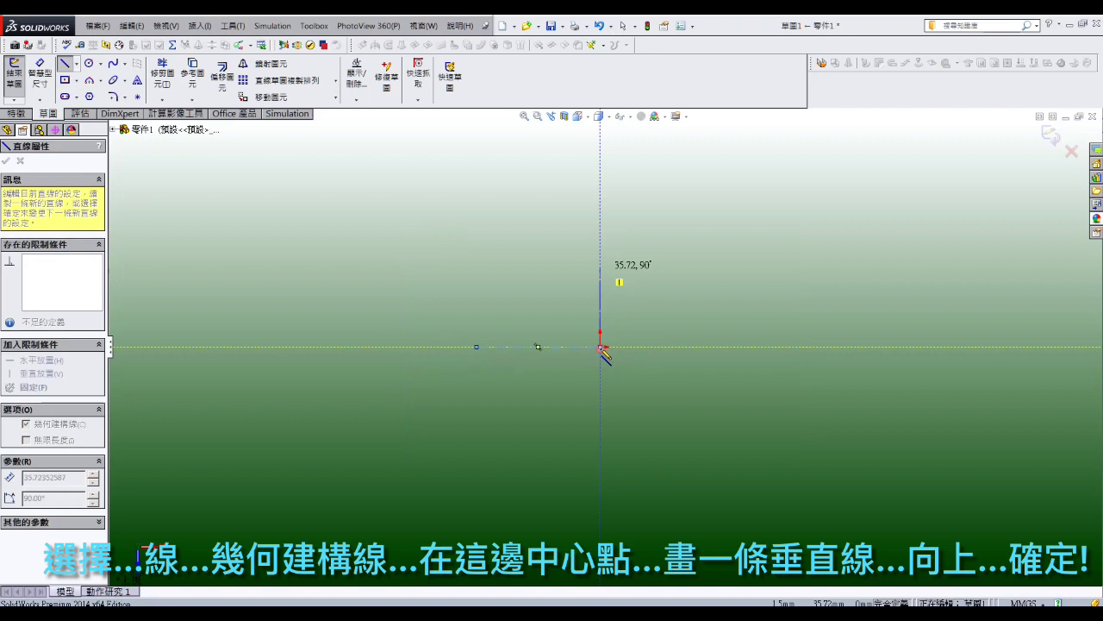
right_click(600, 218)
left_click(630, 199)
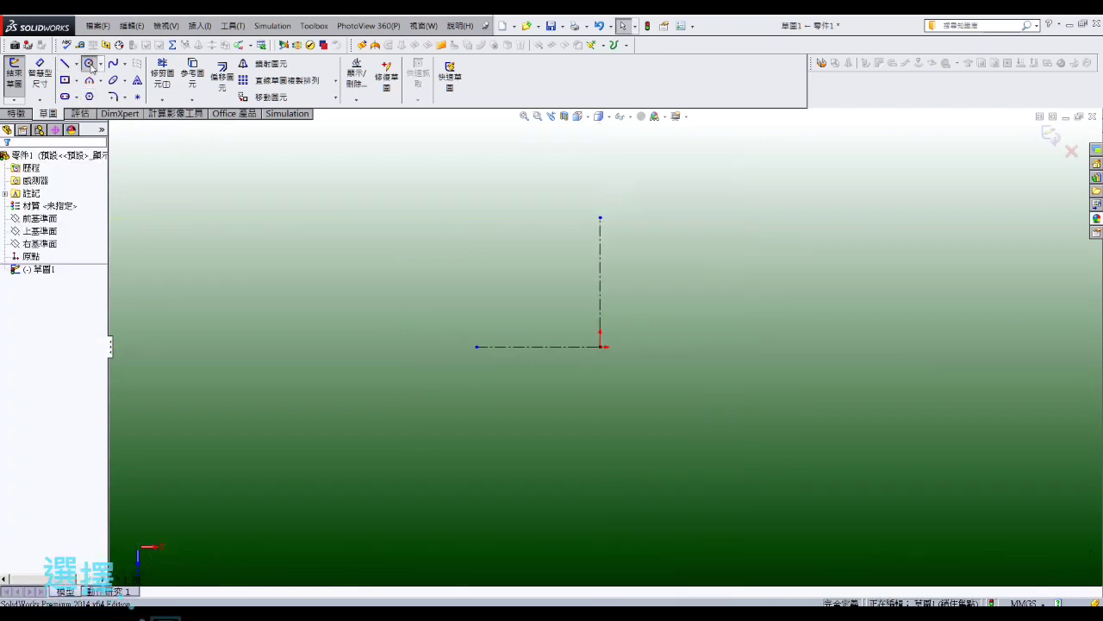
Draw three concentric circles centred on the vertical line's top end.
left_click(88, 63)
left_click(601, 217)
left_click(620, 197)
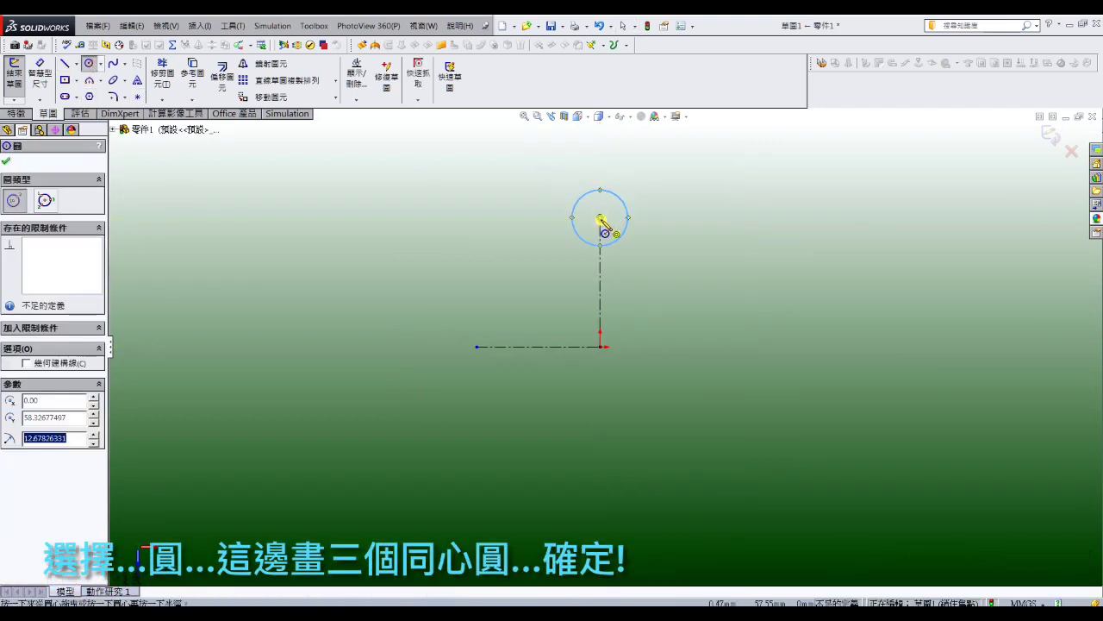
left_click(600, 218)
left_click(607, 199)
left_click(601, 218)
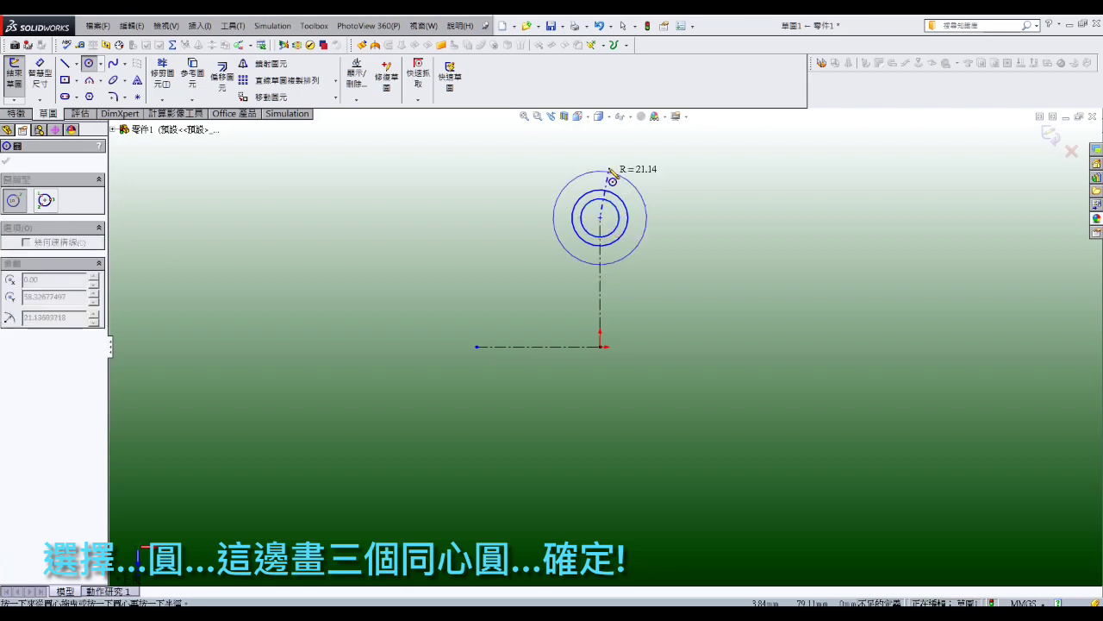
left_click(612, 163)
right_click(609, 141)
left_click(628, 170)
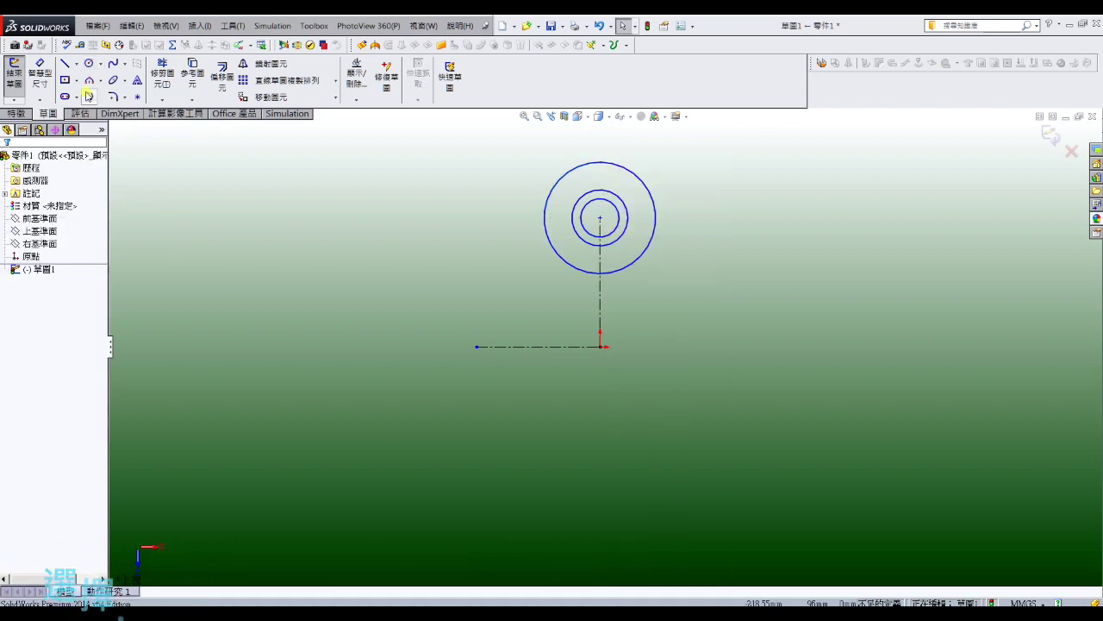
Draw a slanted side line from the outer circle and mirror it about the vertical centreline.
left_click(65, 63)
left_click(545, 208)
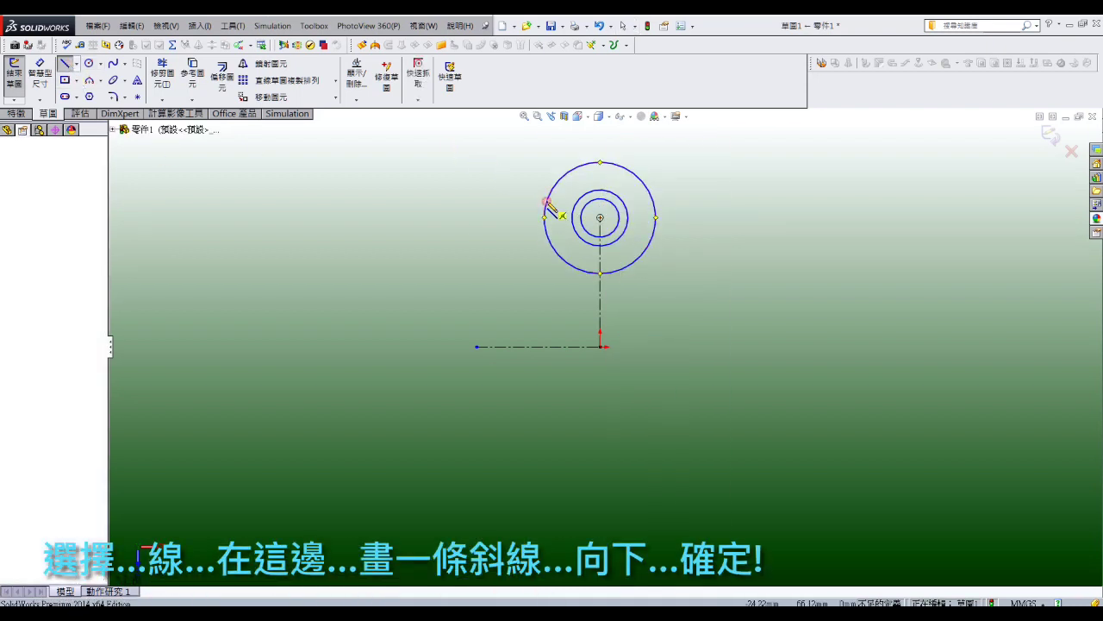
left_click(500, 346)
right_click(500, 347)
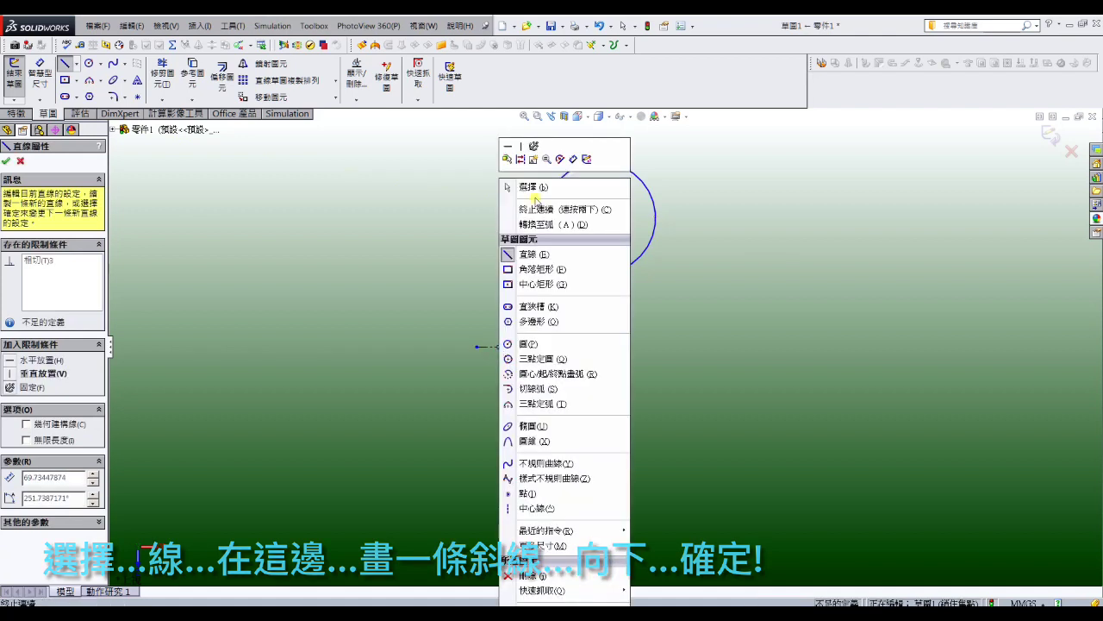
left_click(527, 185)
left_click(278, 63)
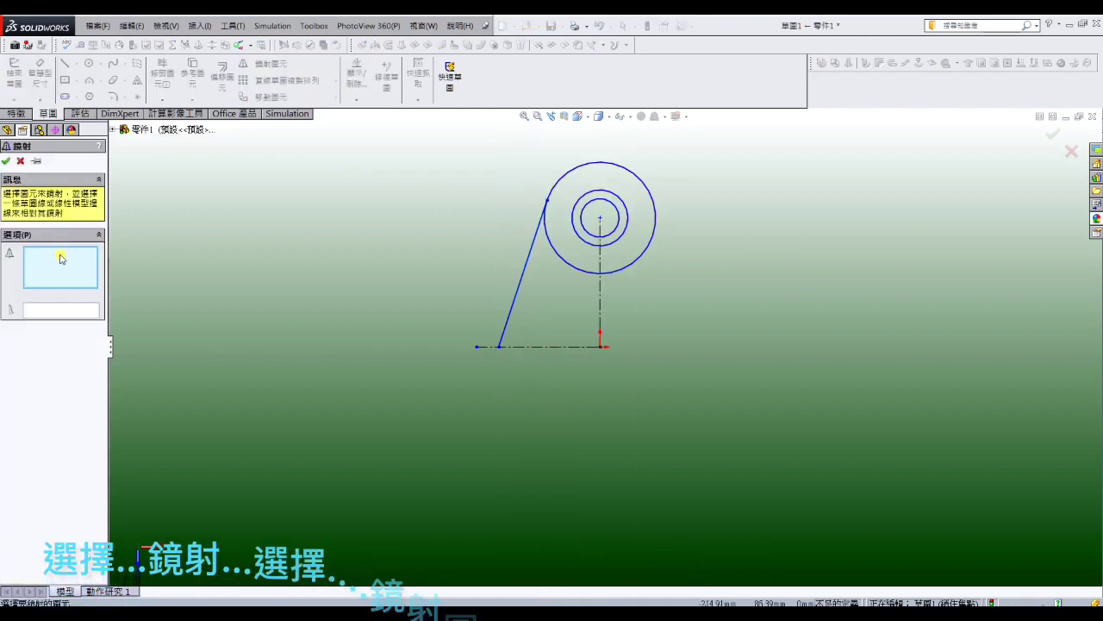
left_click(520, 272)
left_click(86, 312)
left_click(600, 299)
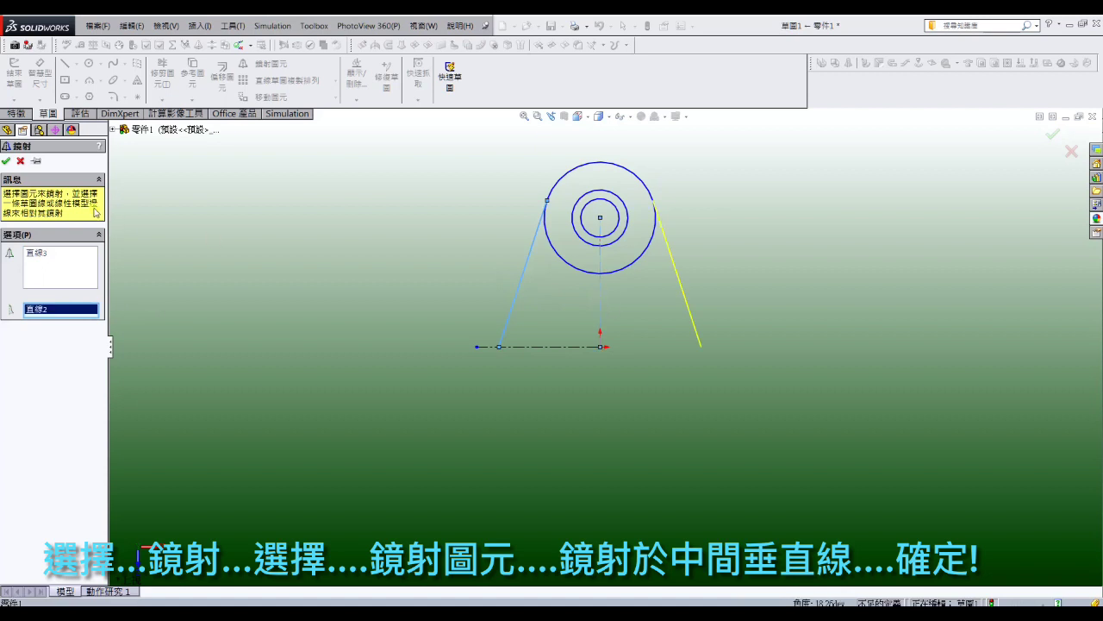
key("Return")
Mirror the whole upper profile below the horizontal construction line.
left_click(270, 69)
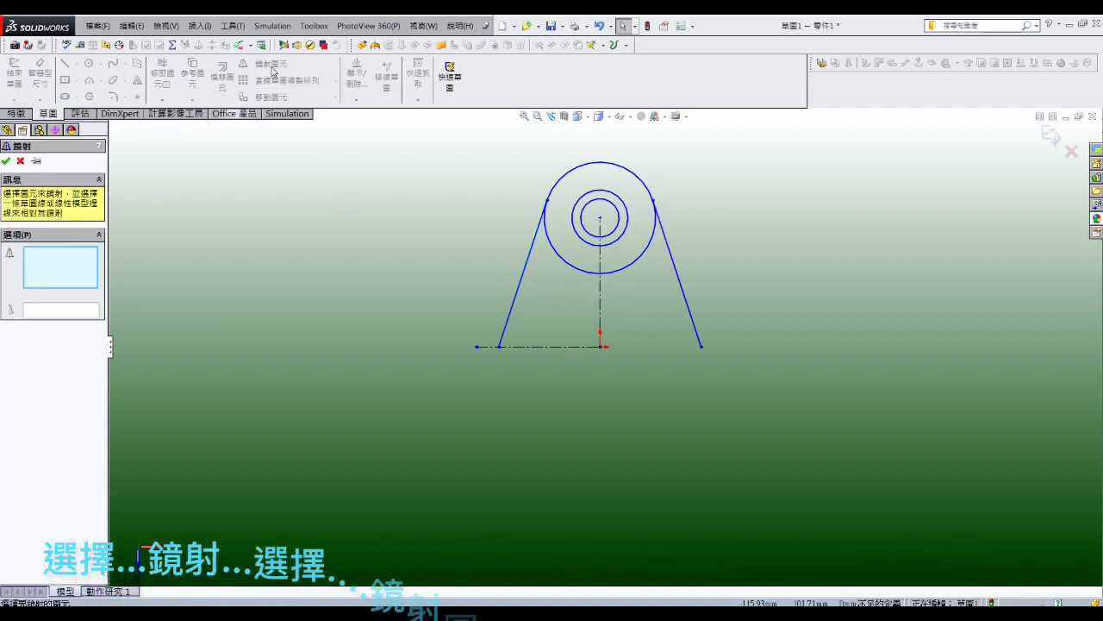
left_click_drag(477, 151, 698, 405)
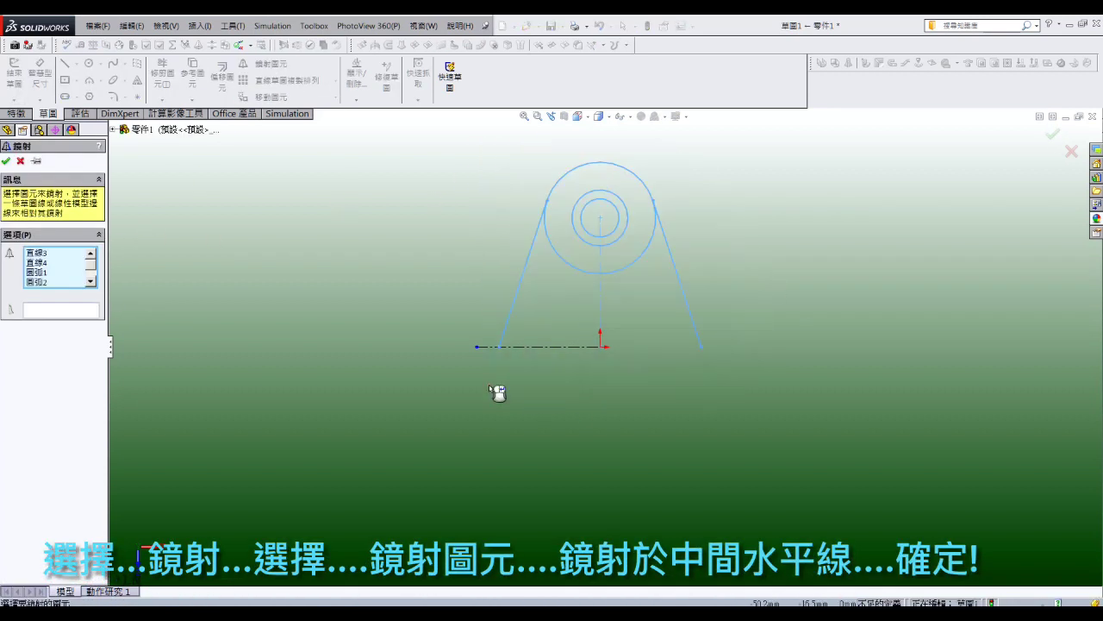
left_click(81, 312)
left_click(571, 348)
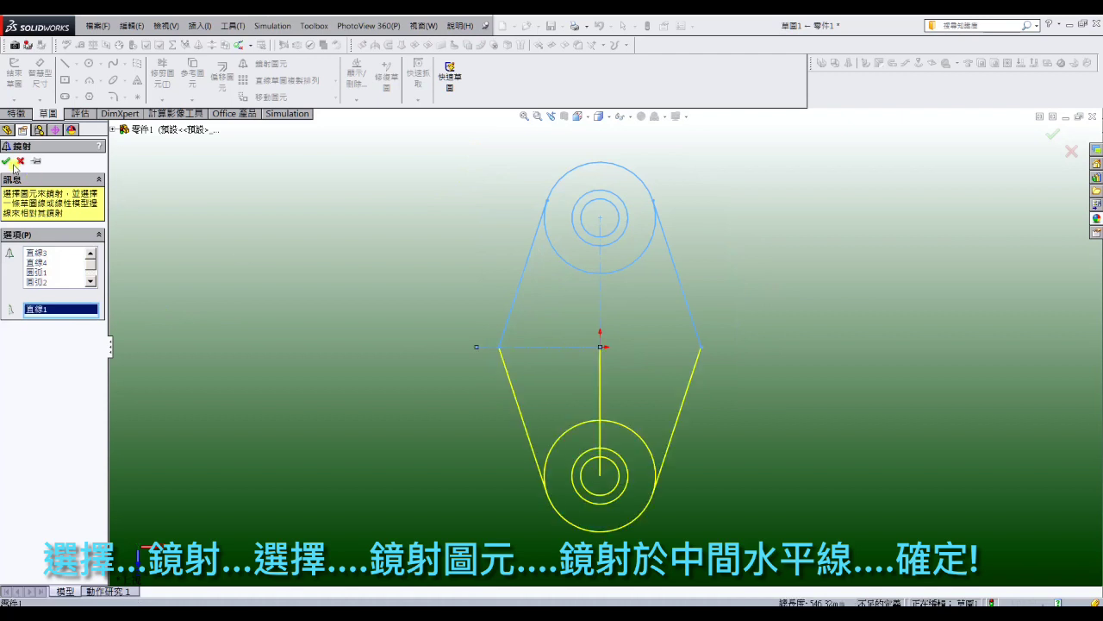
left_click(7, 162)
left_click(40, 74)
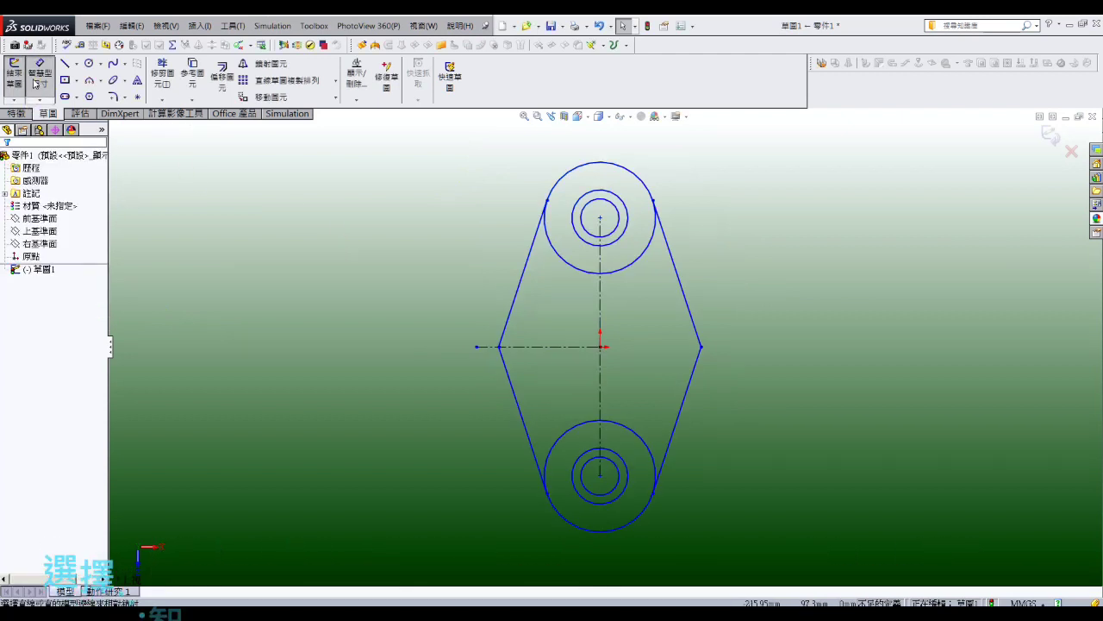
Dimension the inner and middle top circles as Ø24 and Ø36.
left_click(601, 239)
left_click(630, 198)
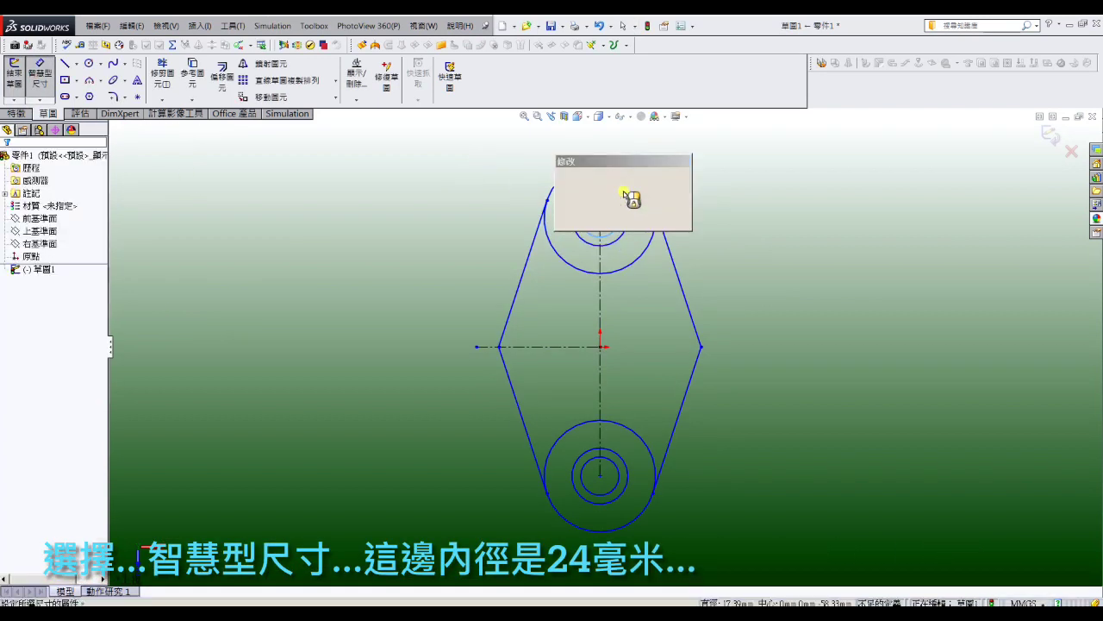
type("24")
key("Return")
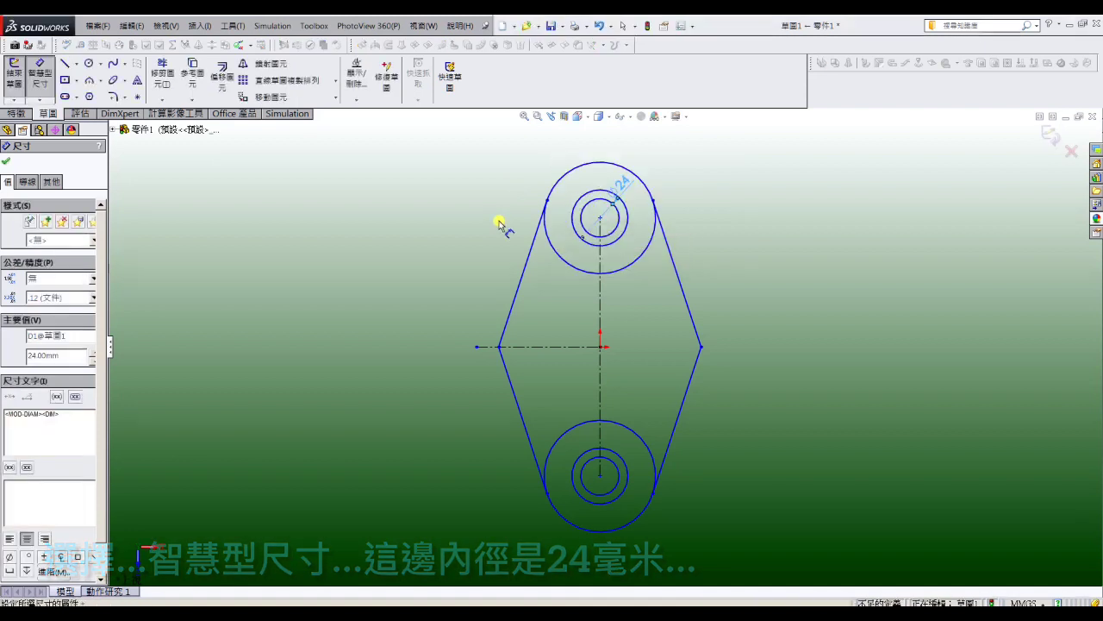
left_click(581, 200)
left_click(574, 185)
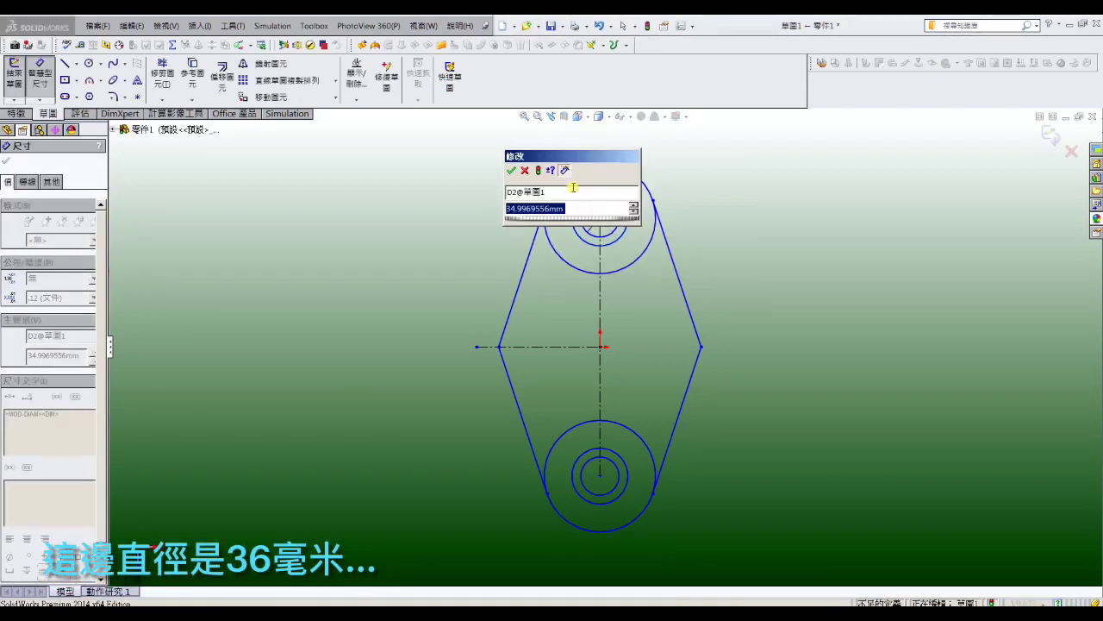
type("36")
key("Return")
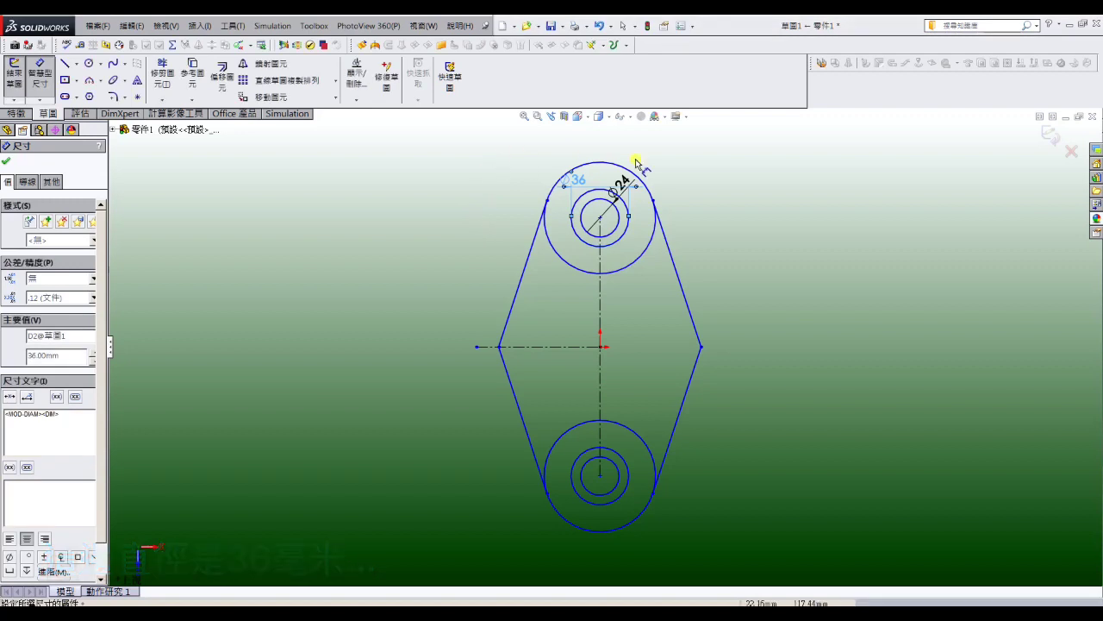
Dimension the outer top circle as a radius and set it to R45.
left_click(651, 197)
left_click(675, 148)
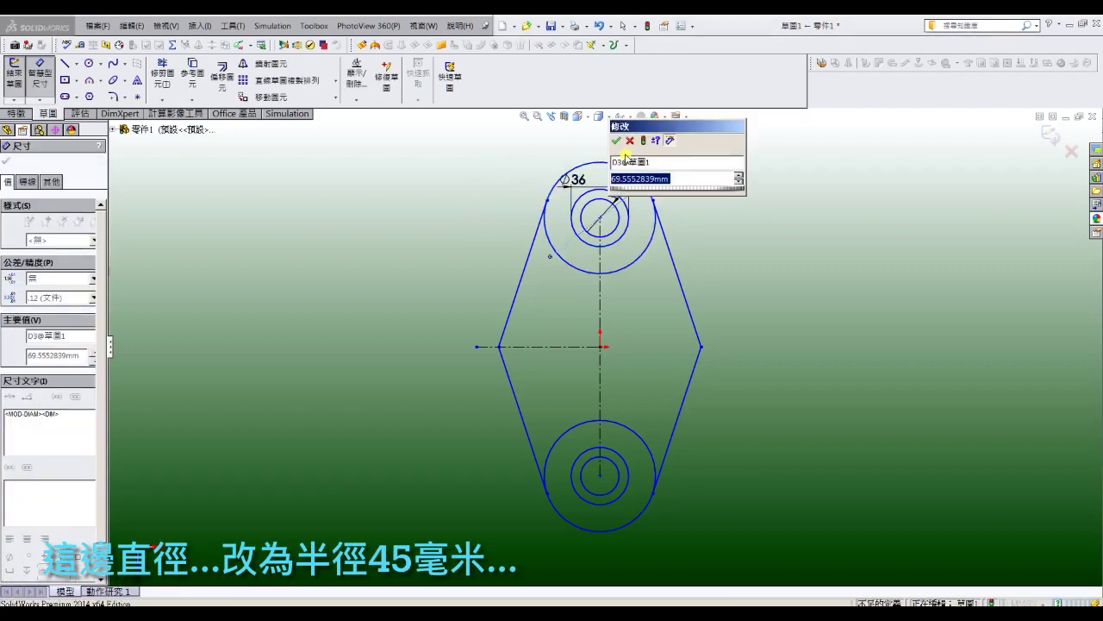
key("Return")
left_click(28, 183)
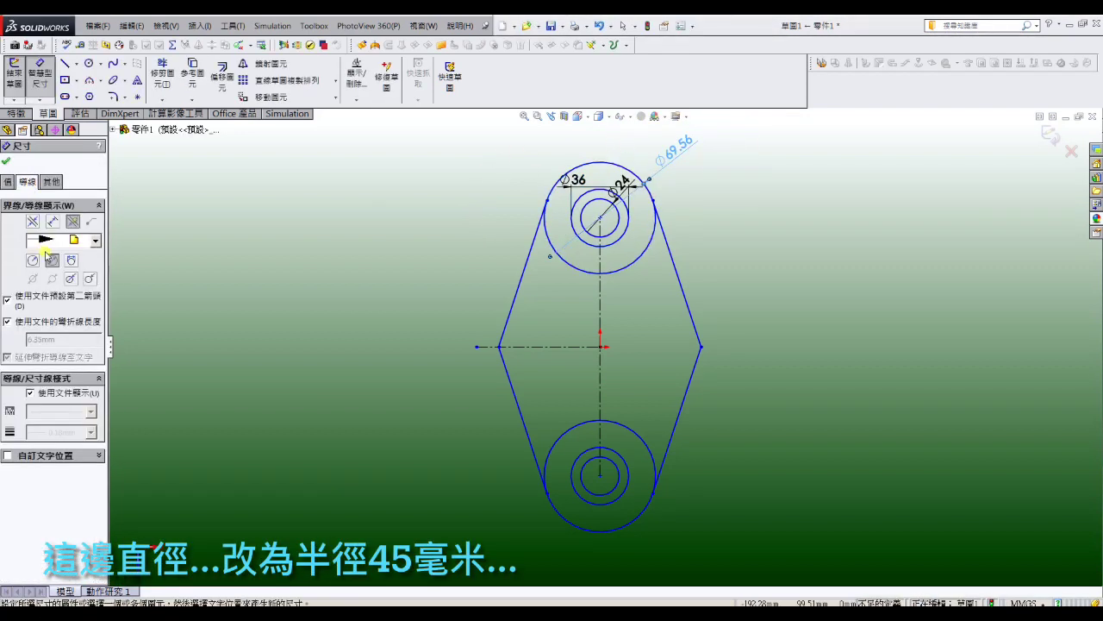
left_click(40, 258)
left_click(6, 160)
double_click(672, 152)
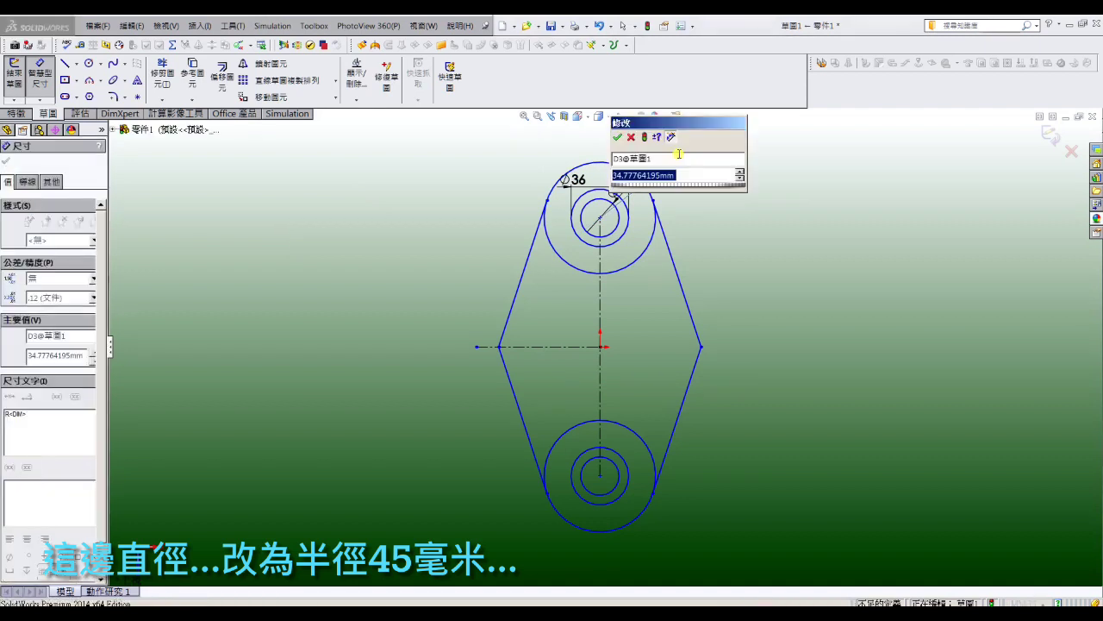
type("45")
key("Return")
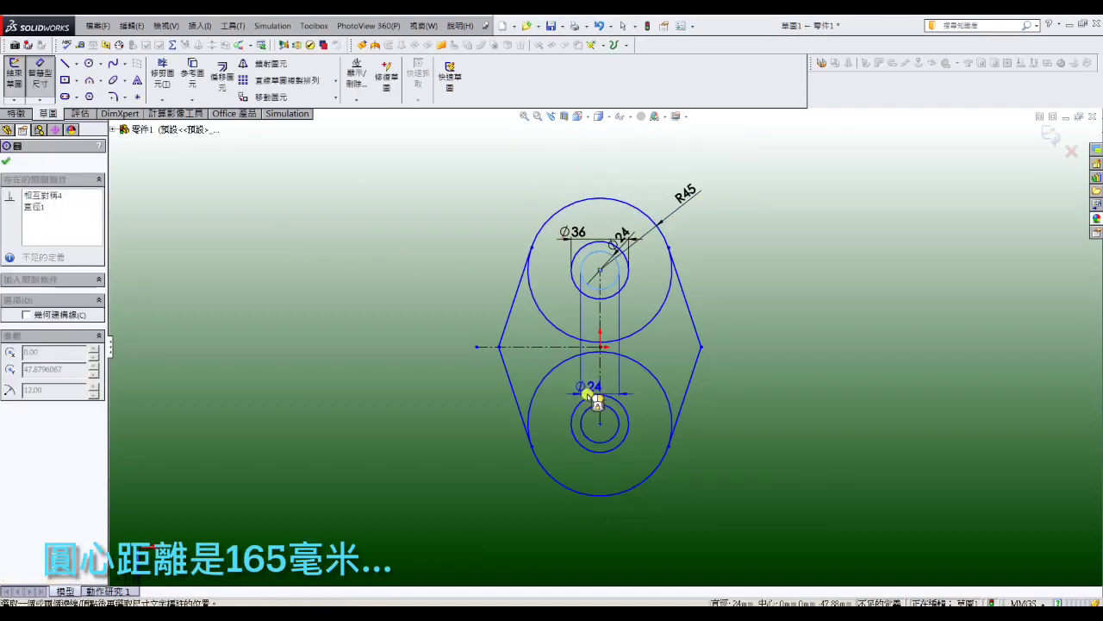
Set the circle centre distance to 165 mm and the slanted-line angle to 40°.
left_click(587, 394)
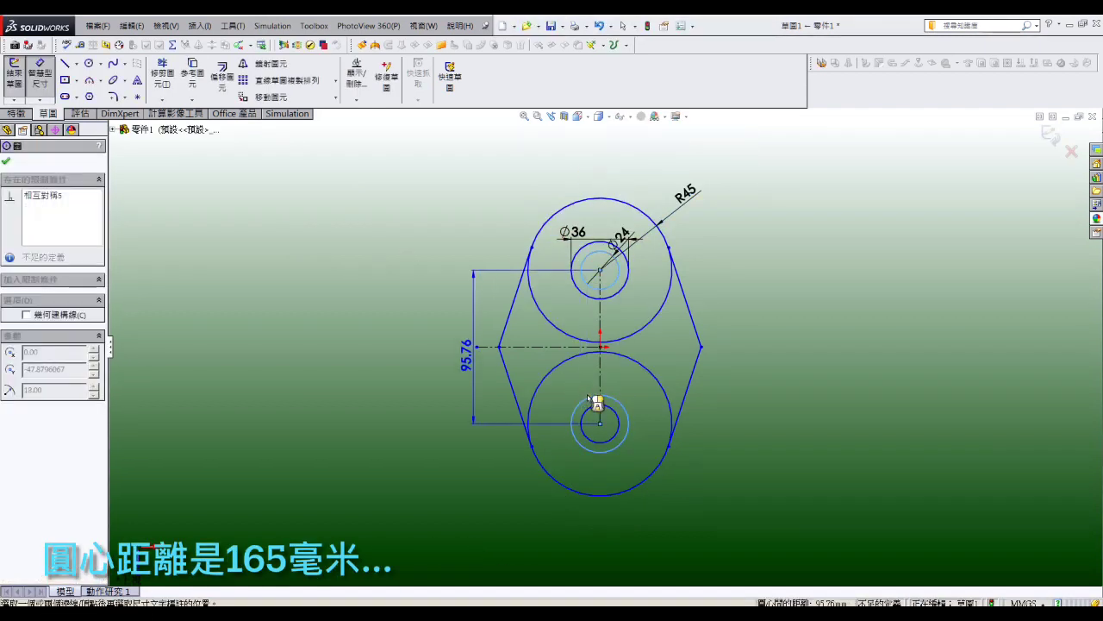
left_click(446, 349)
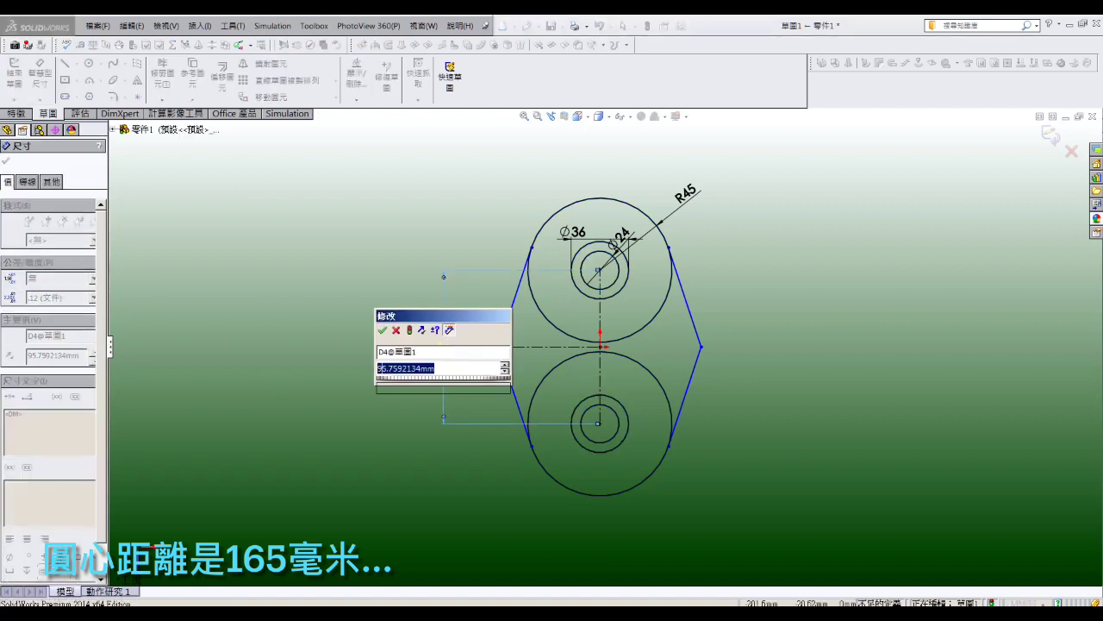
type("165")
key("Return")
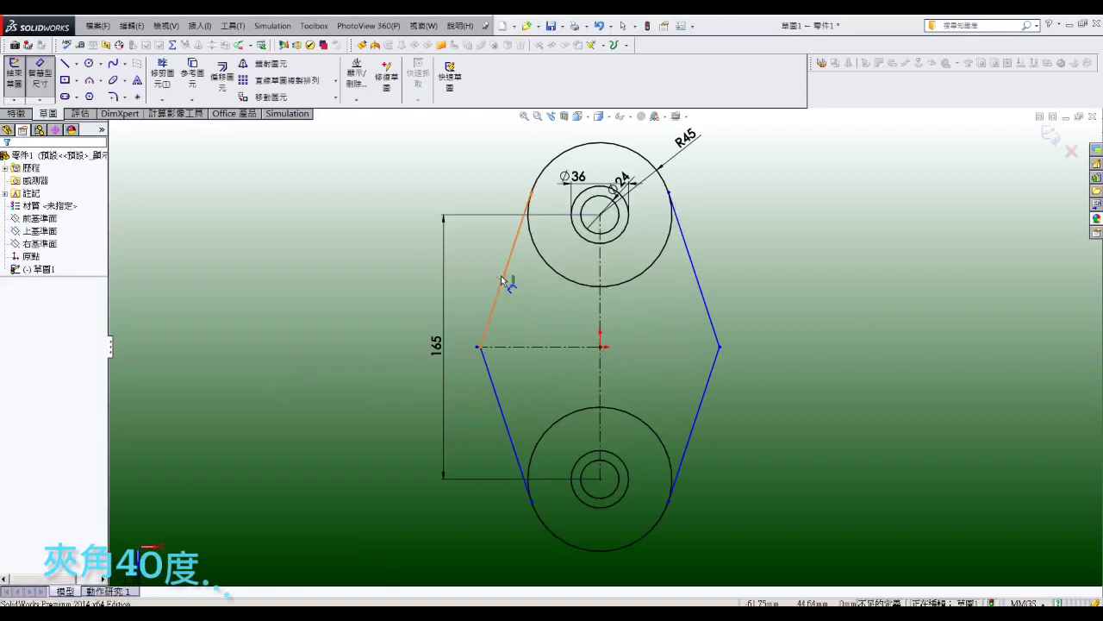
left_click(503, 279)
left_click(694, 288)
left_click(620, 297)
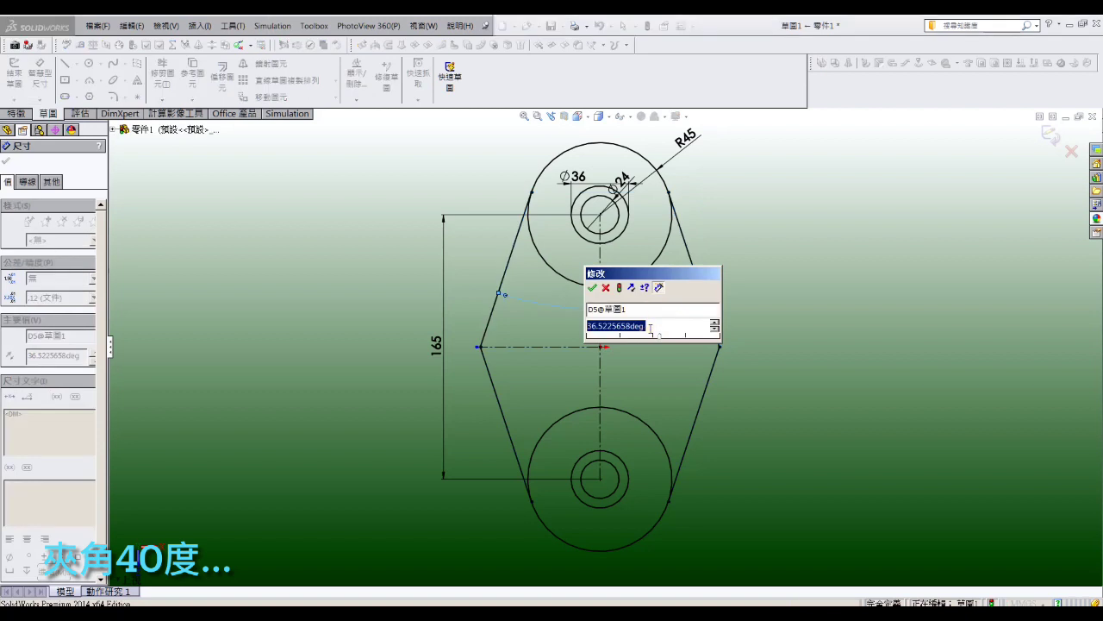
type("40")
key("Return")
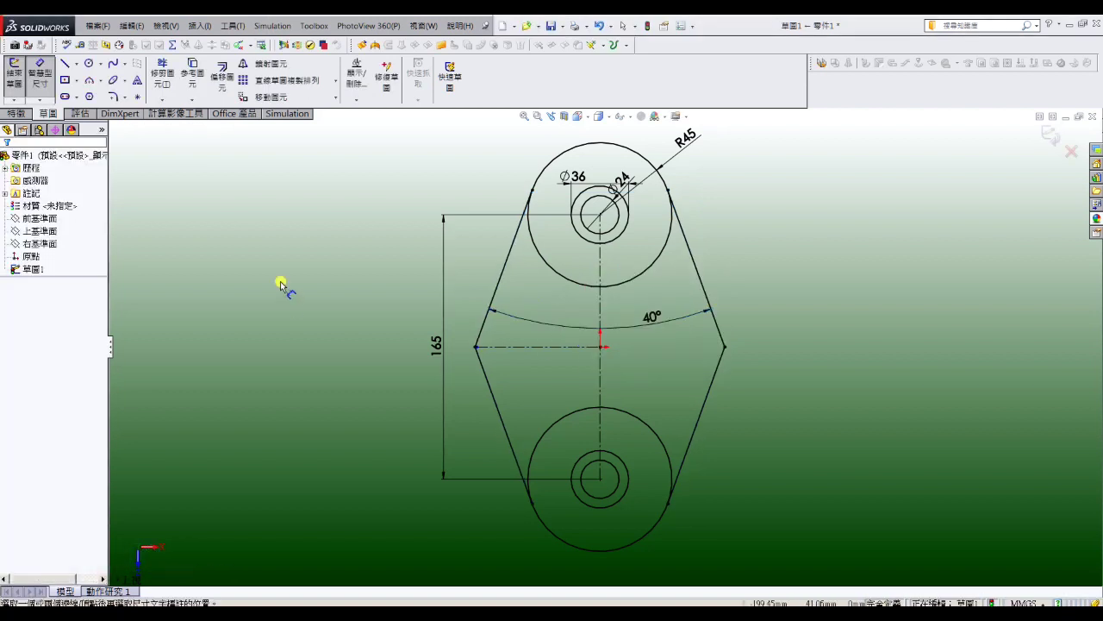
left_click(112, 97)
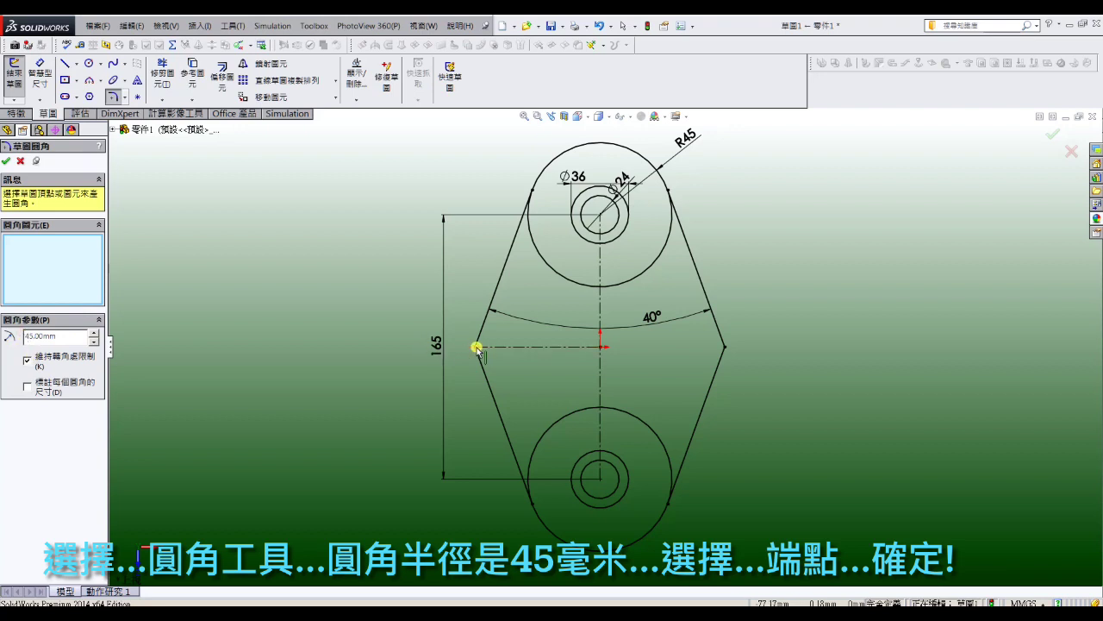
Fillet the left and right side corners of the outline with R45 fillets.
scroll(477, 348, "down", 1)
scroll(483, 352, "down", 1)
scroll(485, 348, "down", 2)
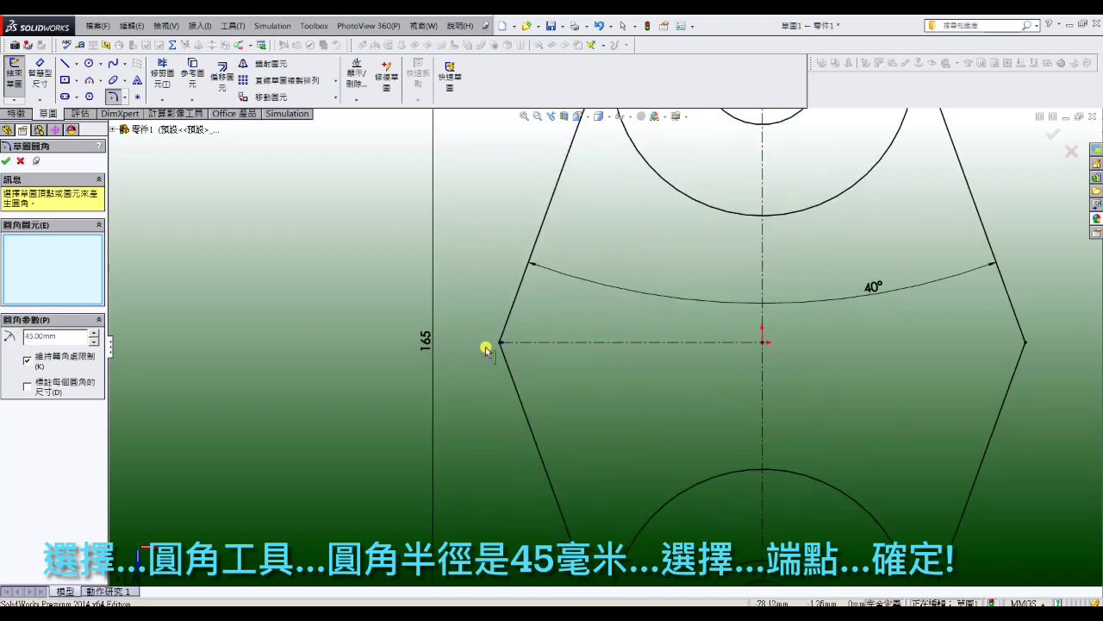
left_click(497, 343)
left_click(1021, 345)
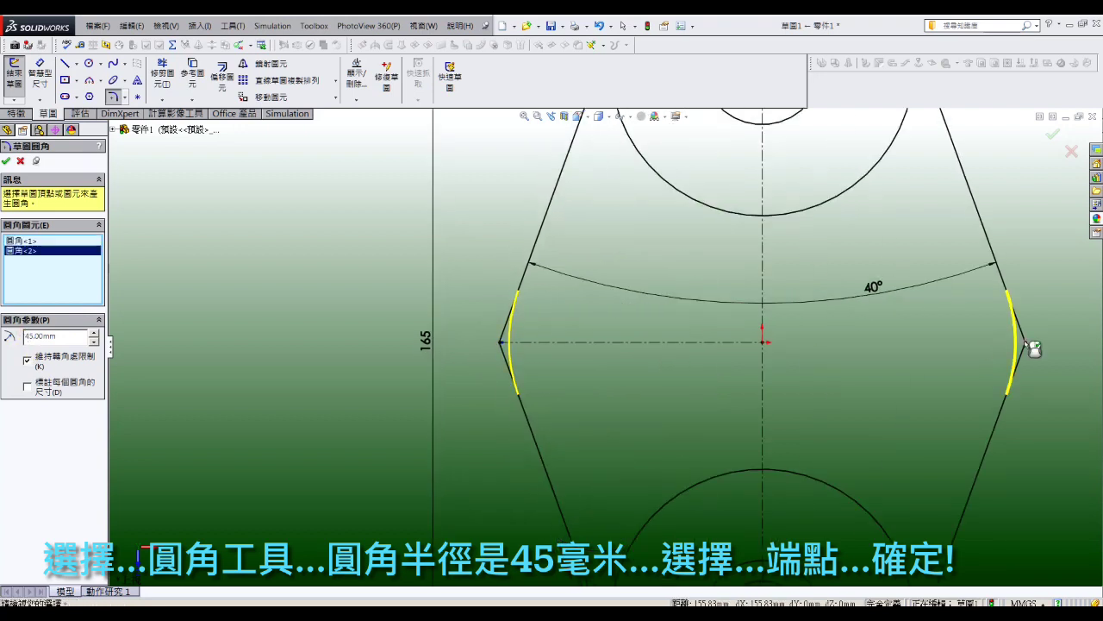
key("Return")
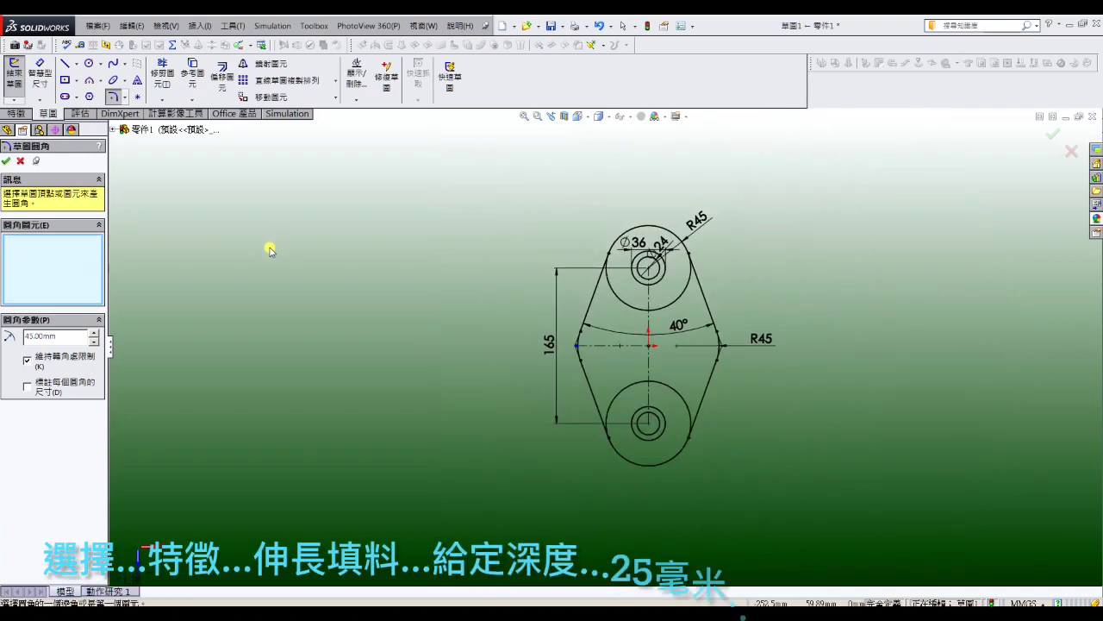
Extrude the three sketch contours into a 25 mm blind plate.
left_click(5, 162)
left_click(16, 113)
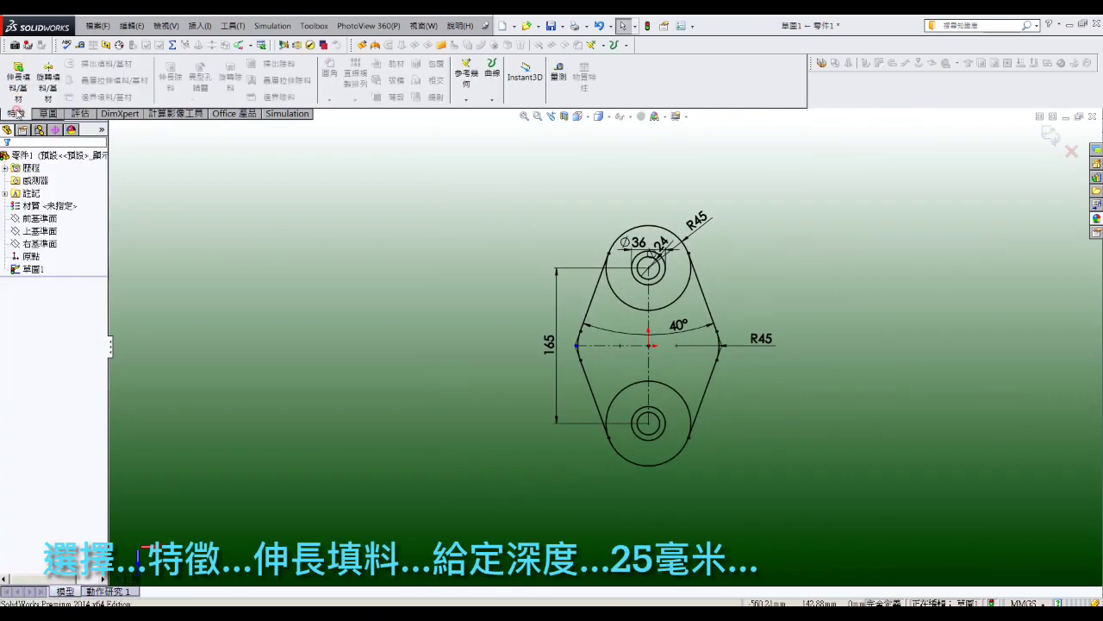
left_click(20, 93)
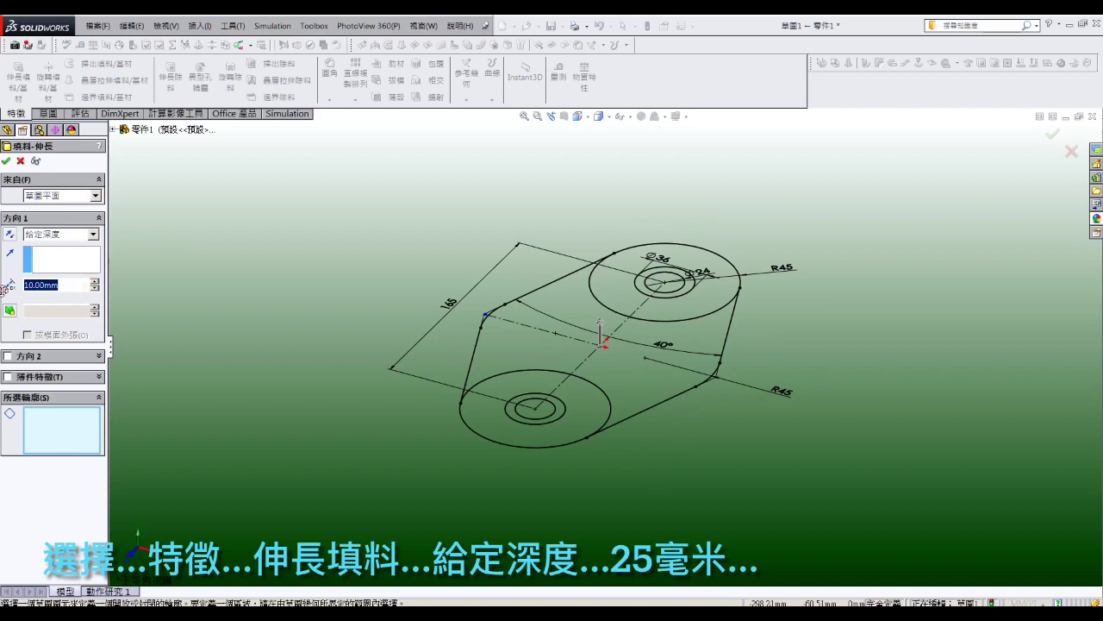
type("25")
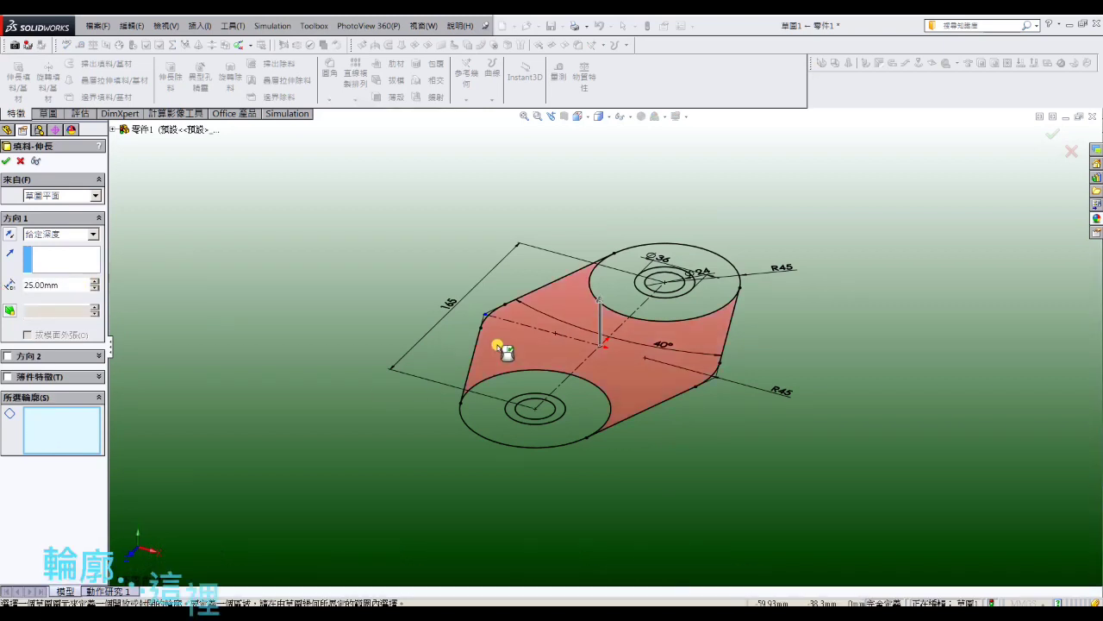
left_click(500, 347)
left_click(501, 383)
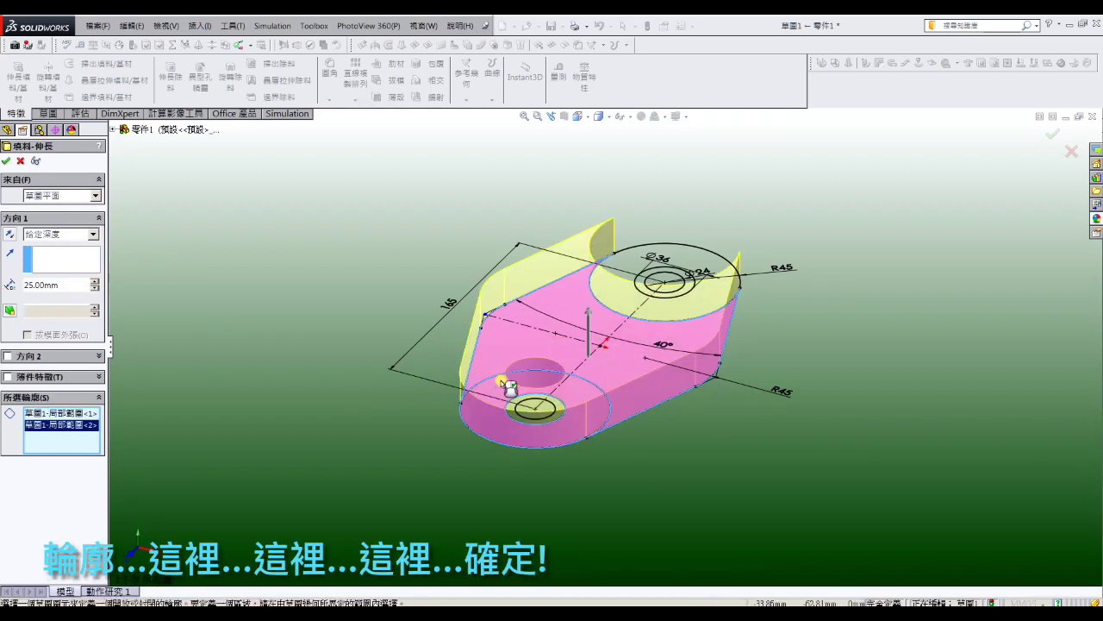
left_click(620, 300)
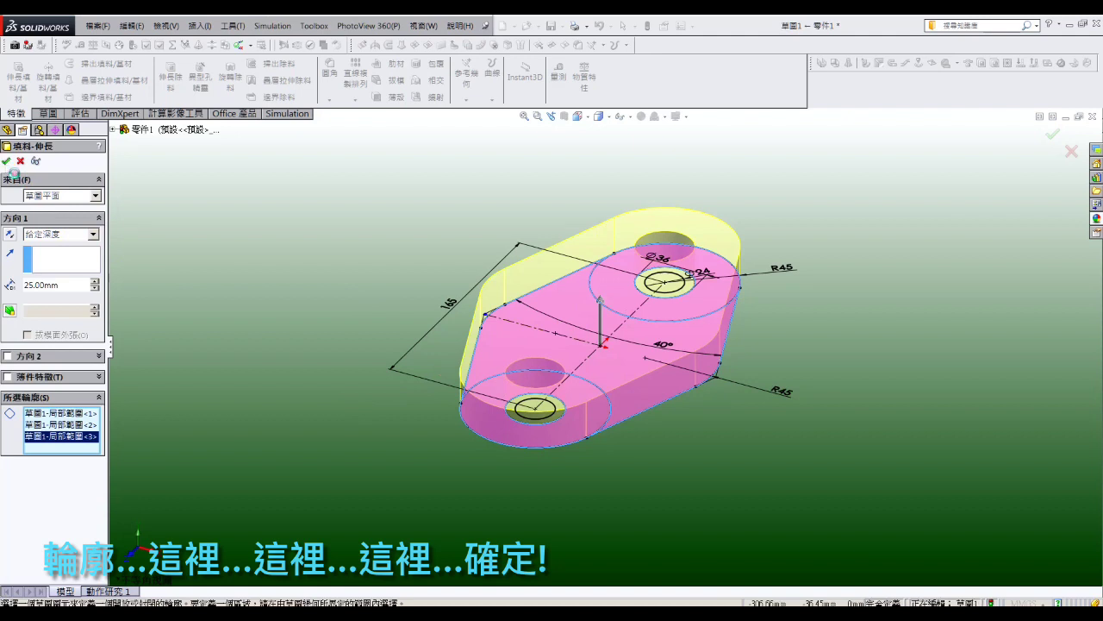
left_click(8, 164)
Reuse Sketch1 to extrude the two hole rings into 37 mm bosses.
left_click(6, 270)
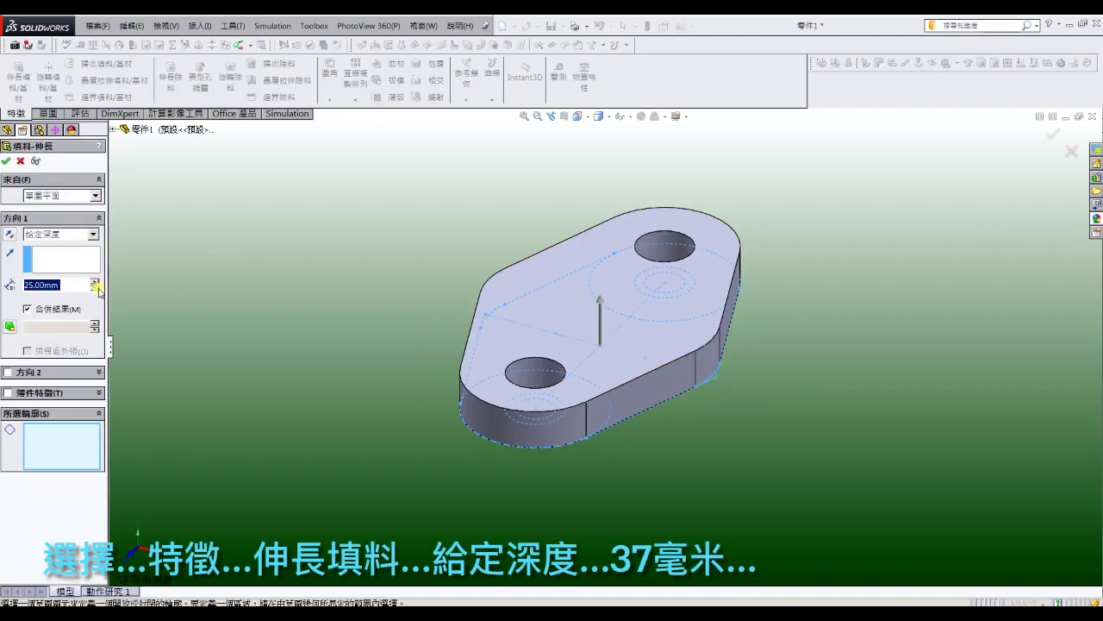
type("37")
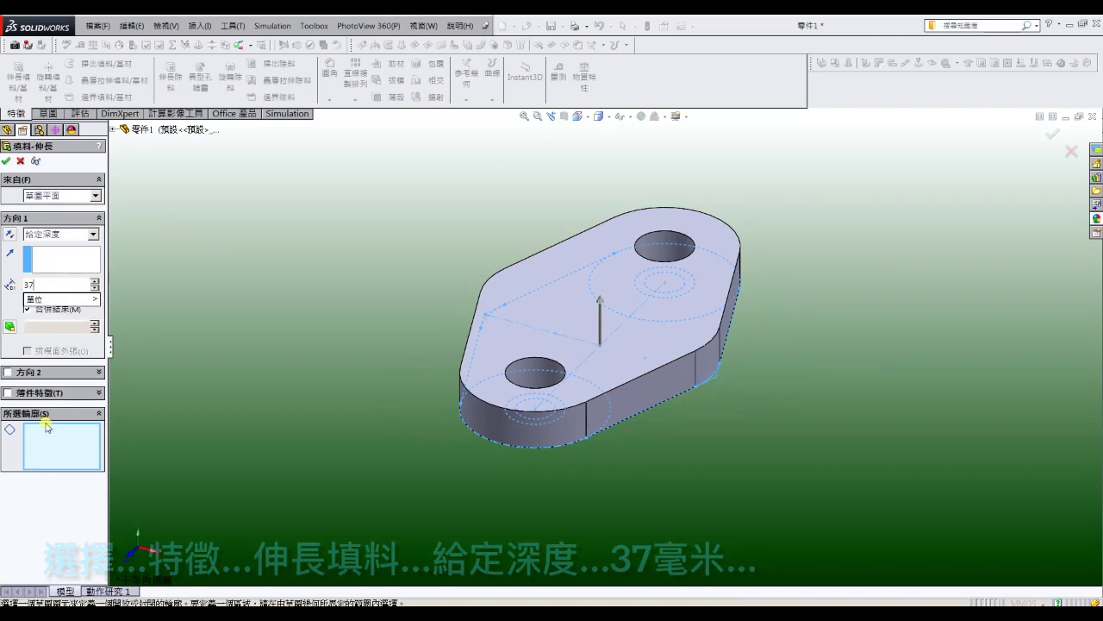
scroll(469, 427, "down", 5)
left_click(538, 393)
scroll(592, 222, "up", 5)
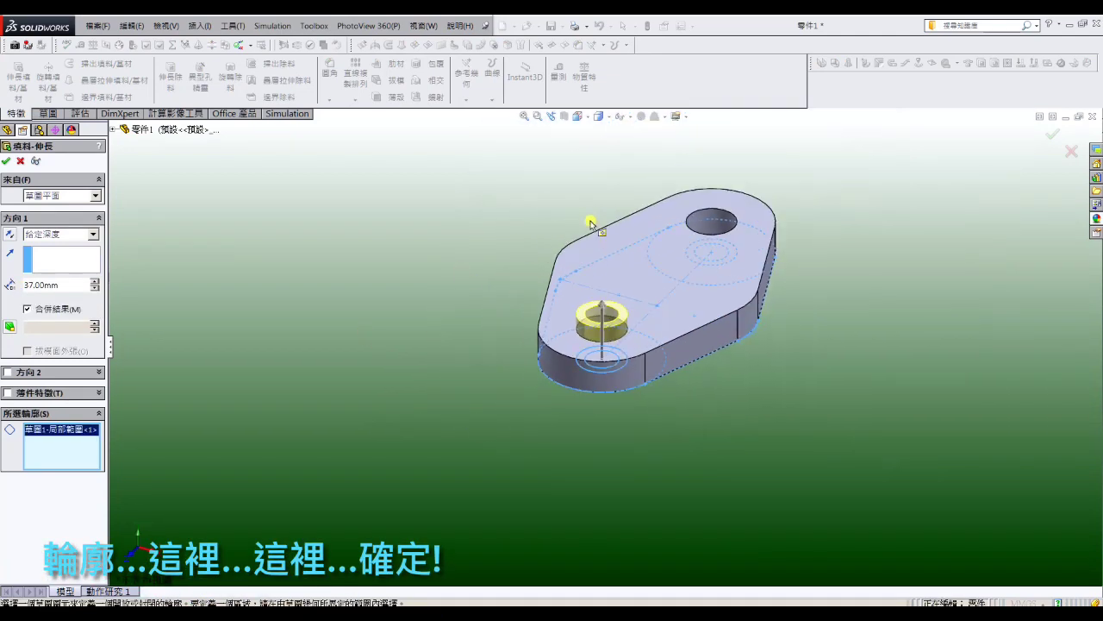
left_click(657, 285)
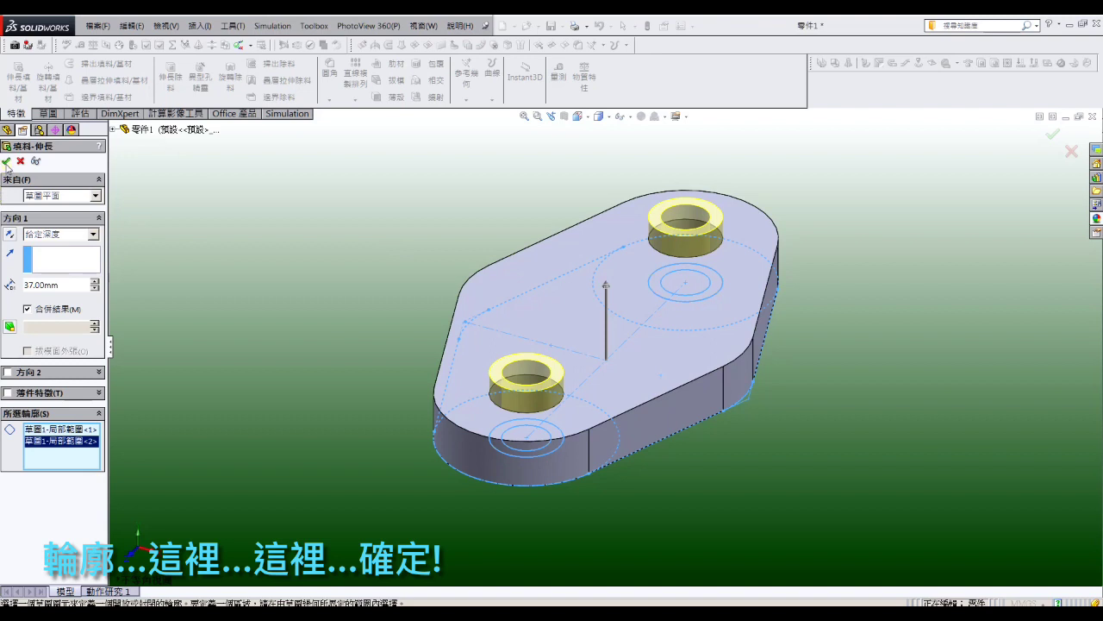
left_click(7, 161)
scroll(604, 340, "up", 3)
Start a sketch on the Front Plane and view it Normal To.
left_click(46, 228)
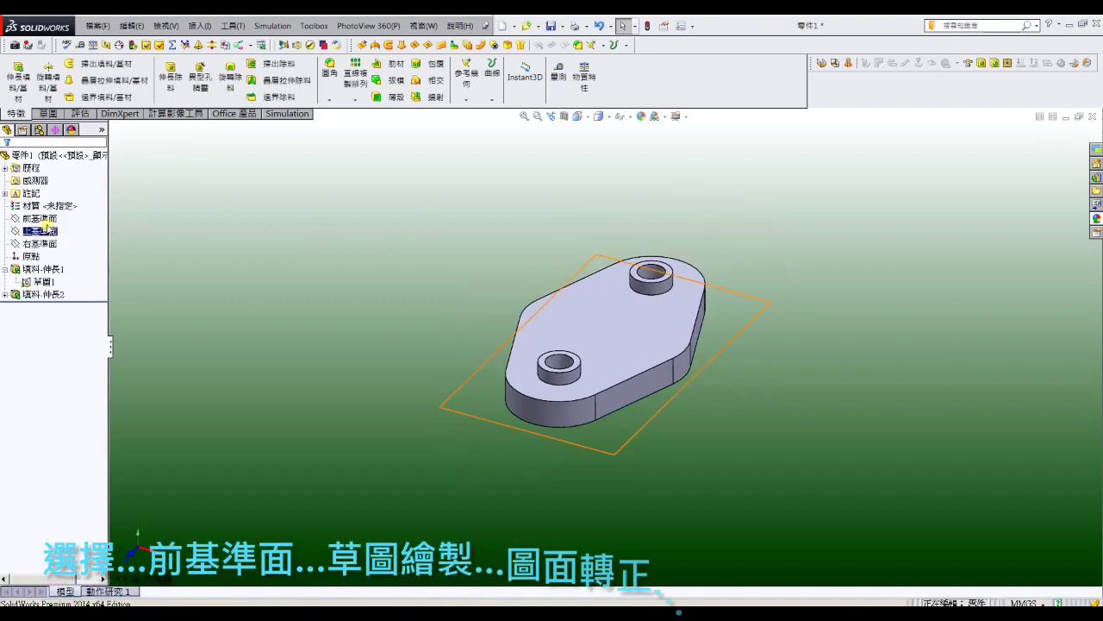
left_click(47, 221)
left_click(78, 197)
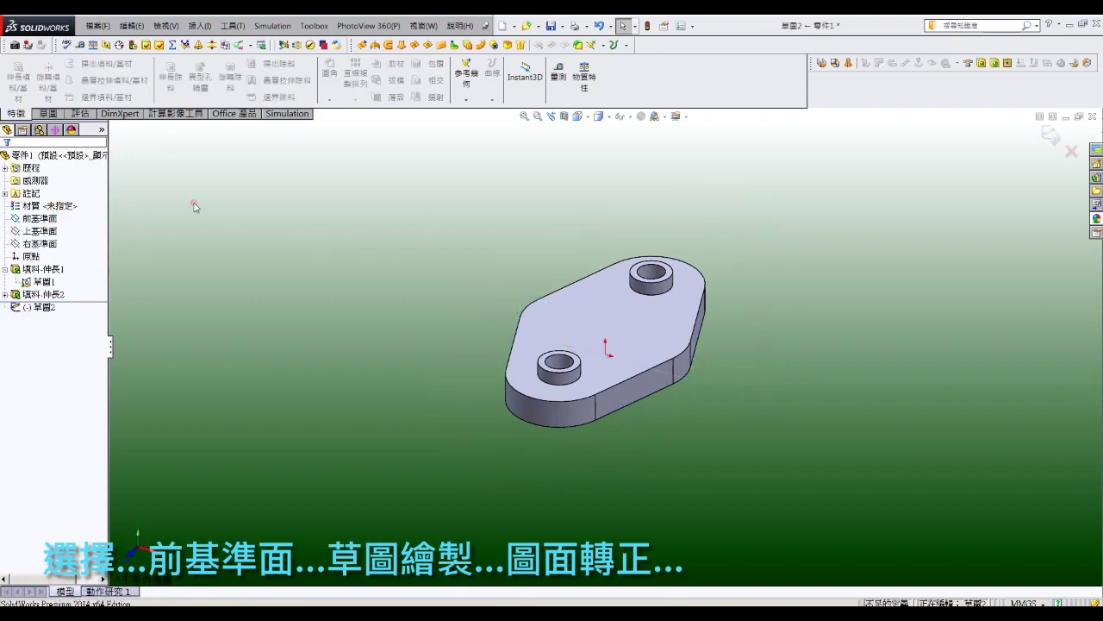
left_click(598, 115)
left_click(639, 178)
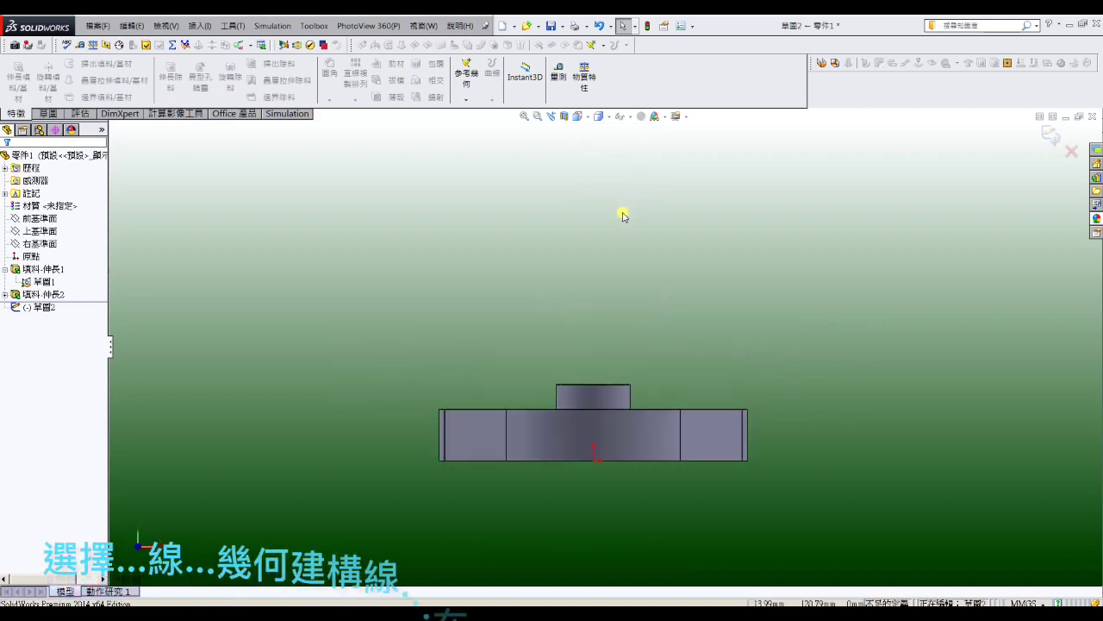
Draw a vertical construction centreline up from the part's bottom centre.
left_click(48, 112)
left_click(64, 63)
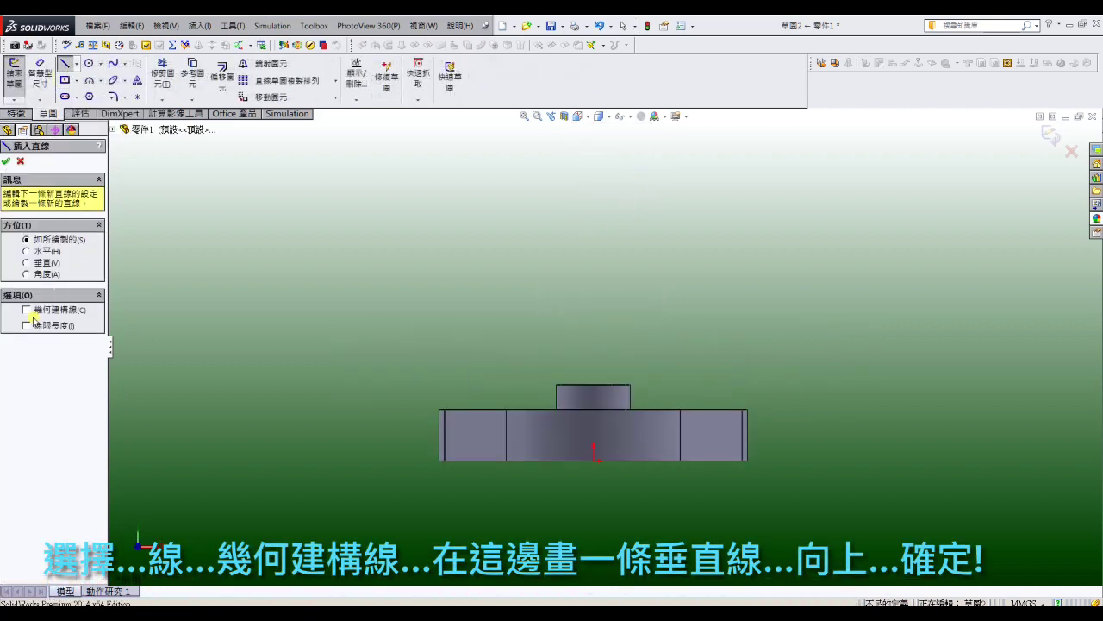
left_click(594, 460)
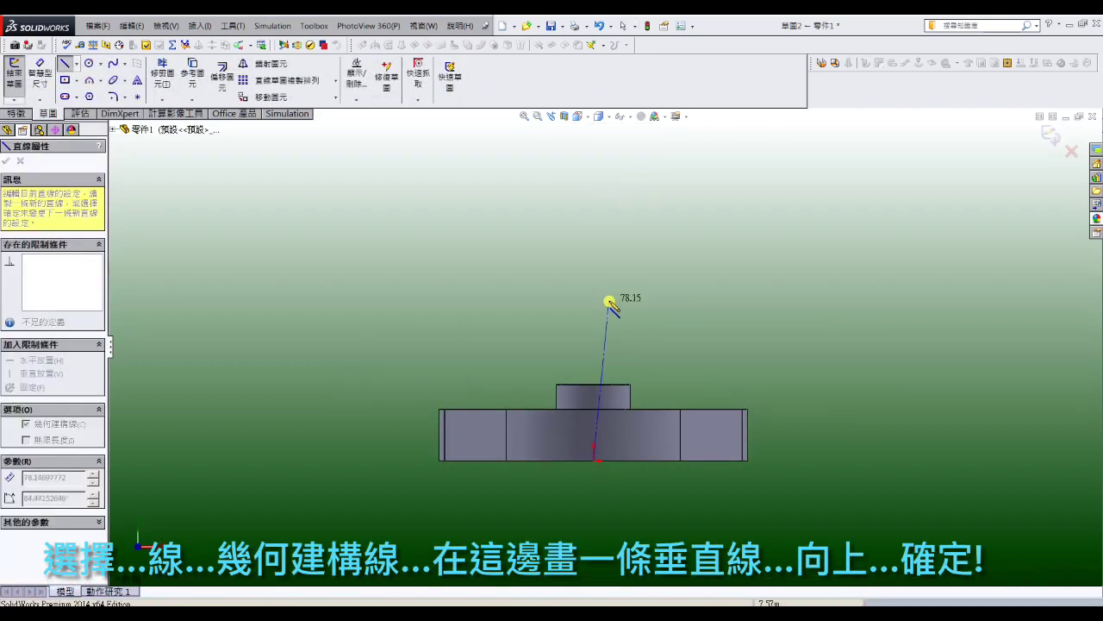
left_click(593, 272)
right_click(594, 271)
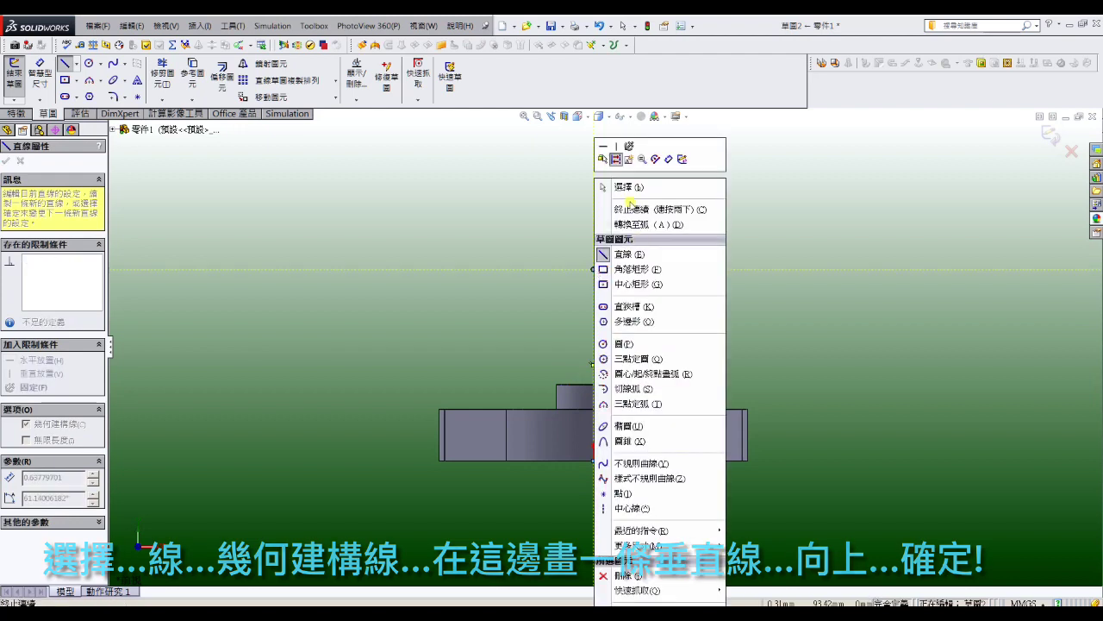
left_click(617, 184)
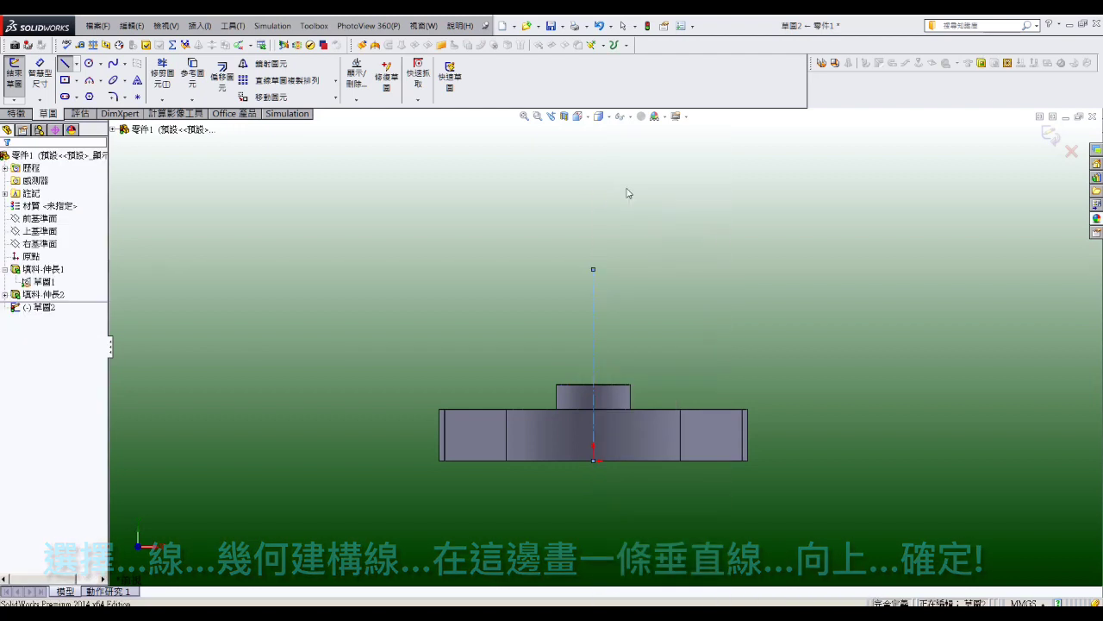
Draw the pipe path: horizontal line, tangent quarter-turn bend, and upward vertical line.
left_click(420, 269)
left_click(809, 269)
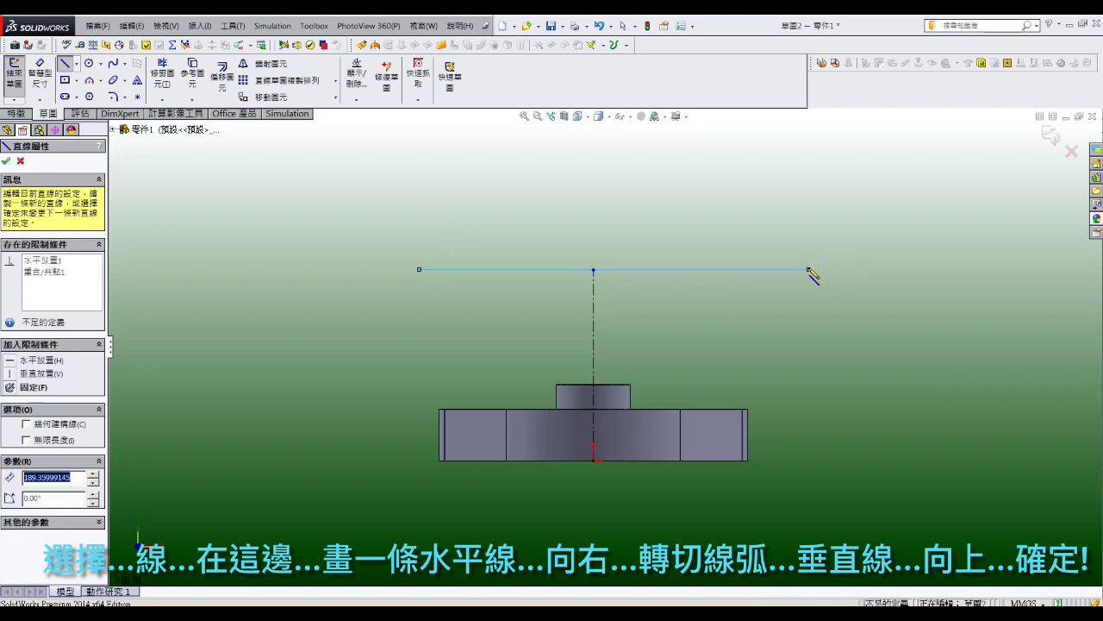
left_click(888, 191)
key("z")
left_click(842, 131)
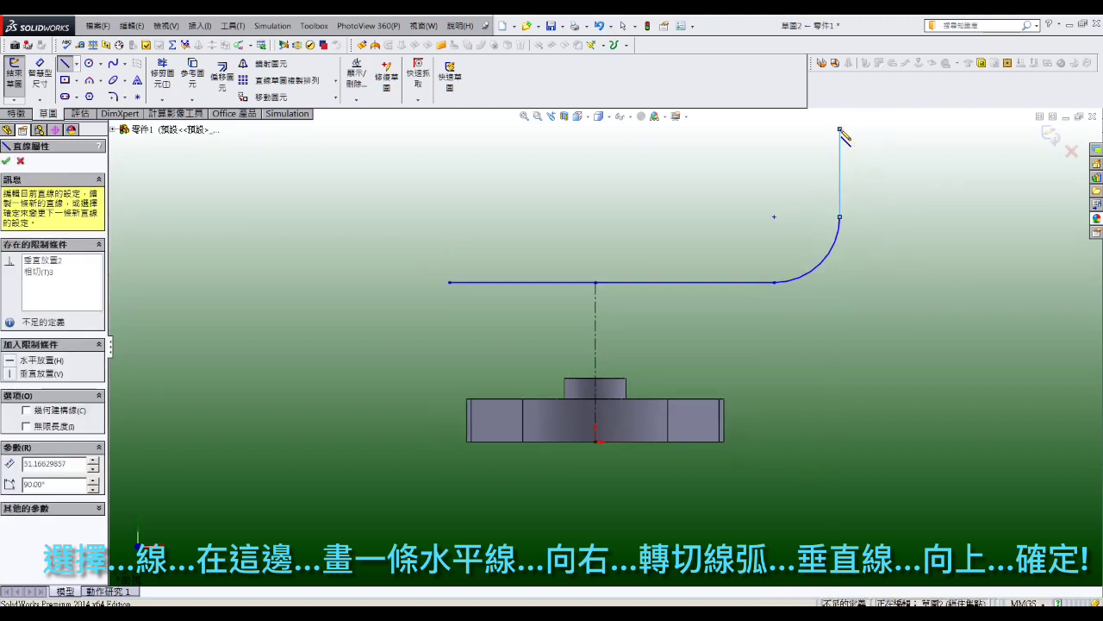
key("Escape")
Dimension the horizontal path line 135 above the base's bottom edge.
left_click(38, 80)
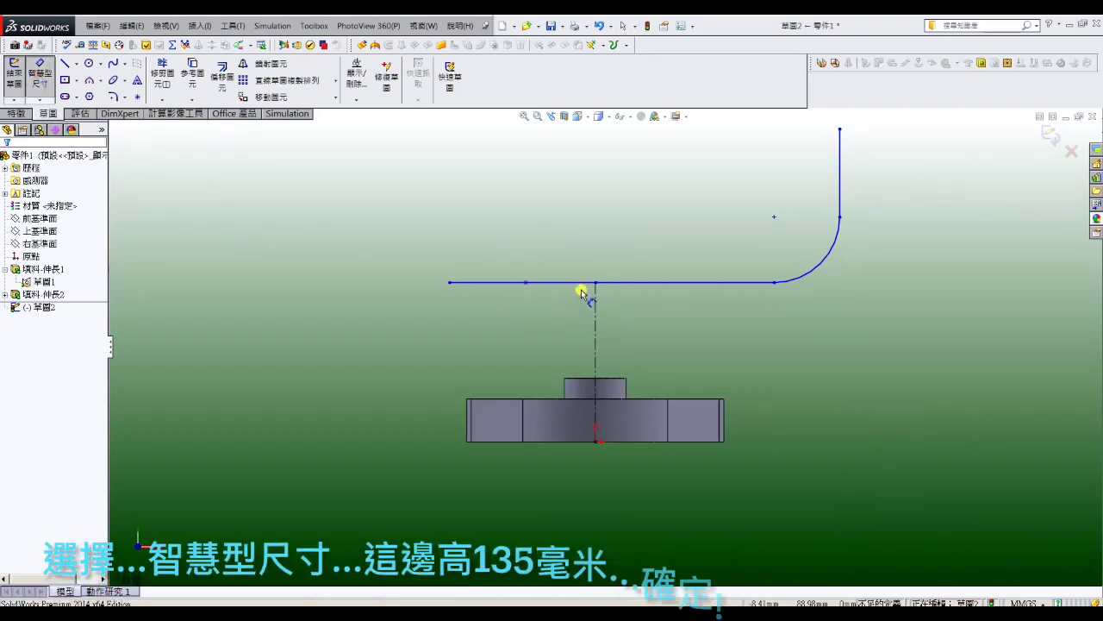
left_click(584, 284)
left_click(569, 442)
left_click(413, 358)
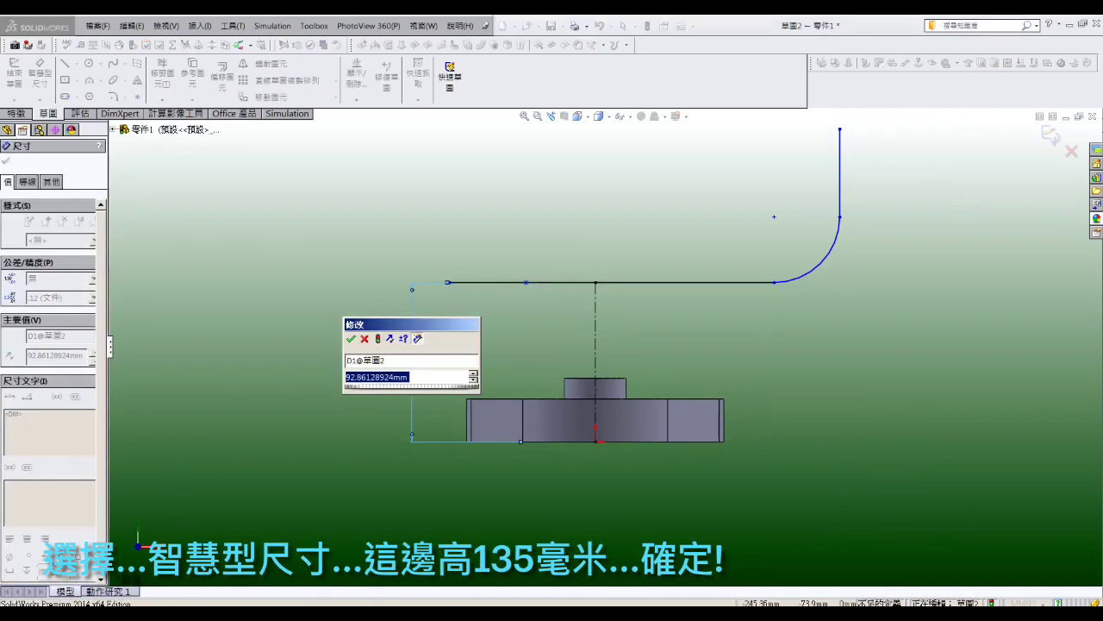
type("1")
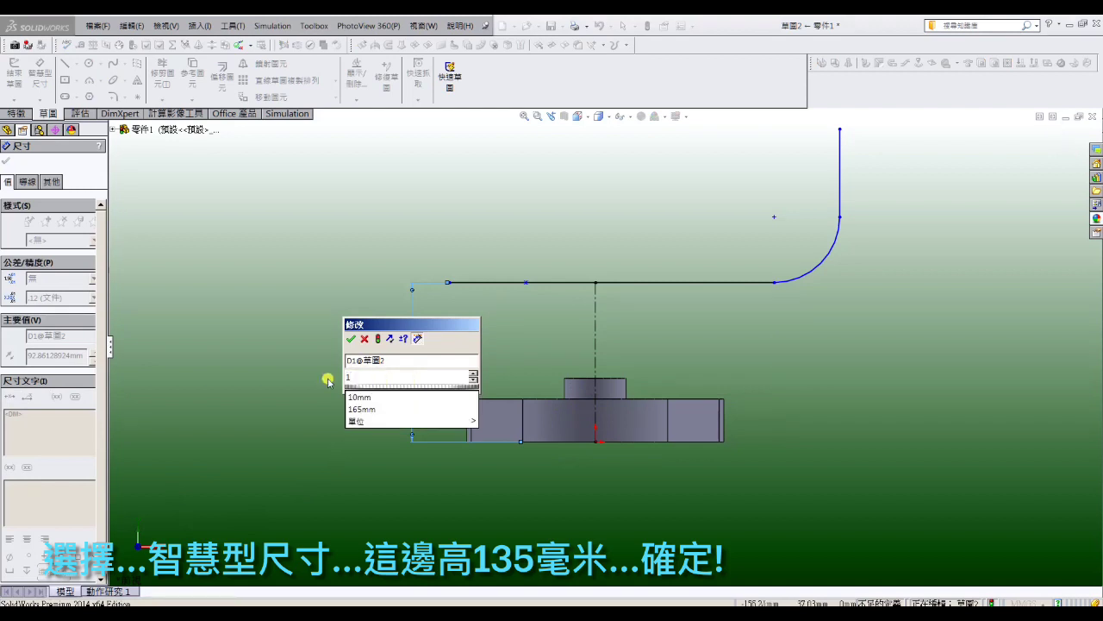
type("3")
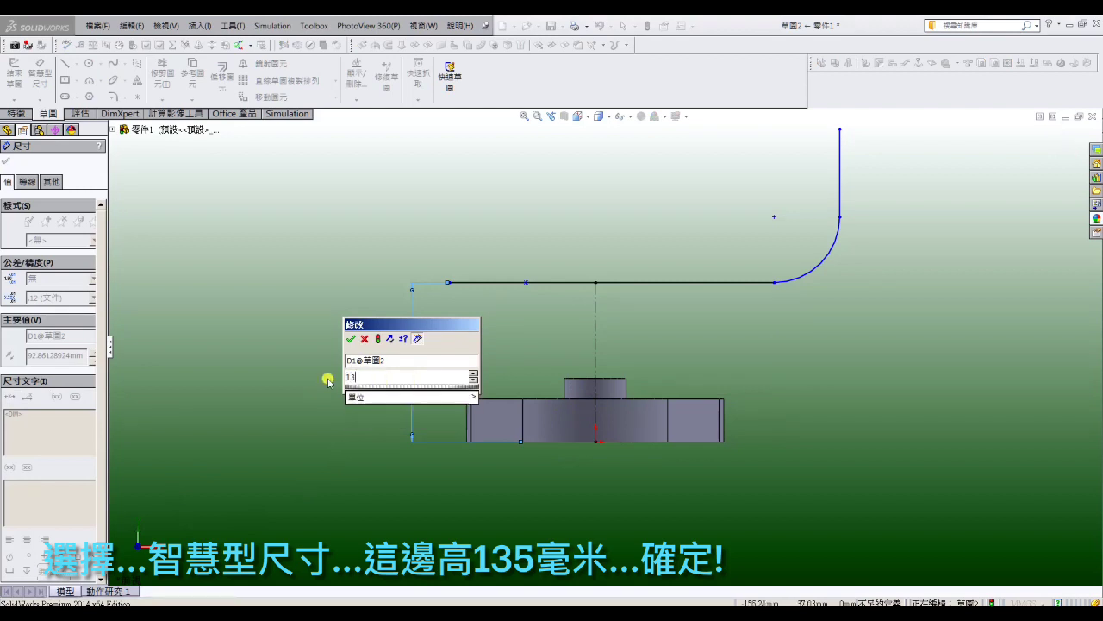
type("5")
key("Return")
key("Escape")
scroll(458, 173, "up", 3)
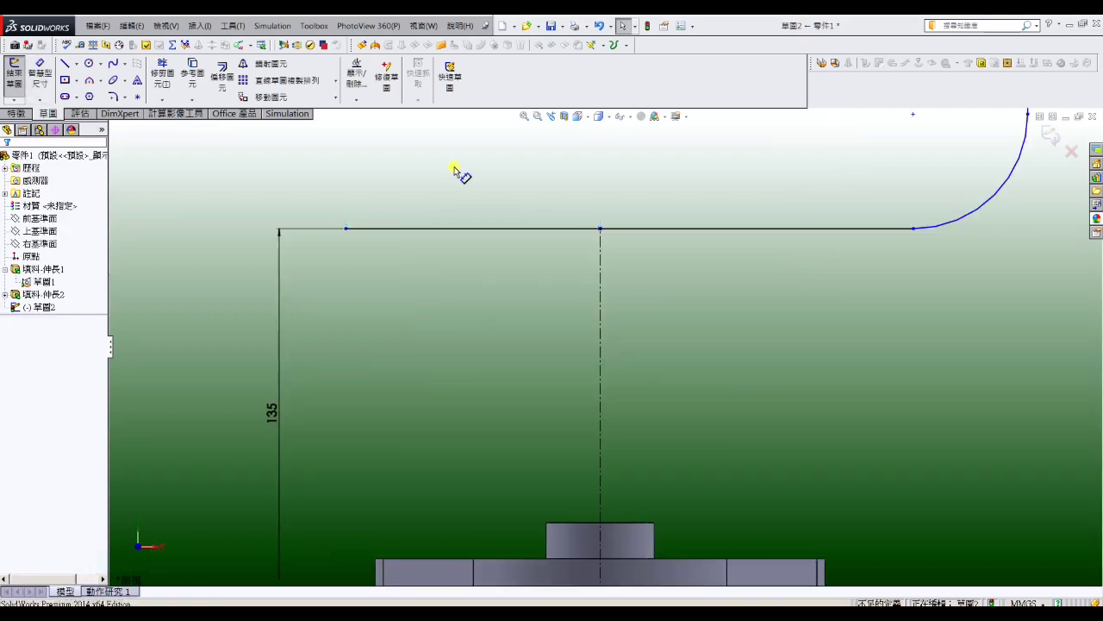
Add a sketch point on the horizontal path line.
left_click(138, 97)
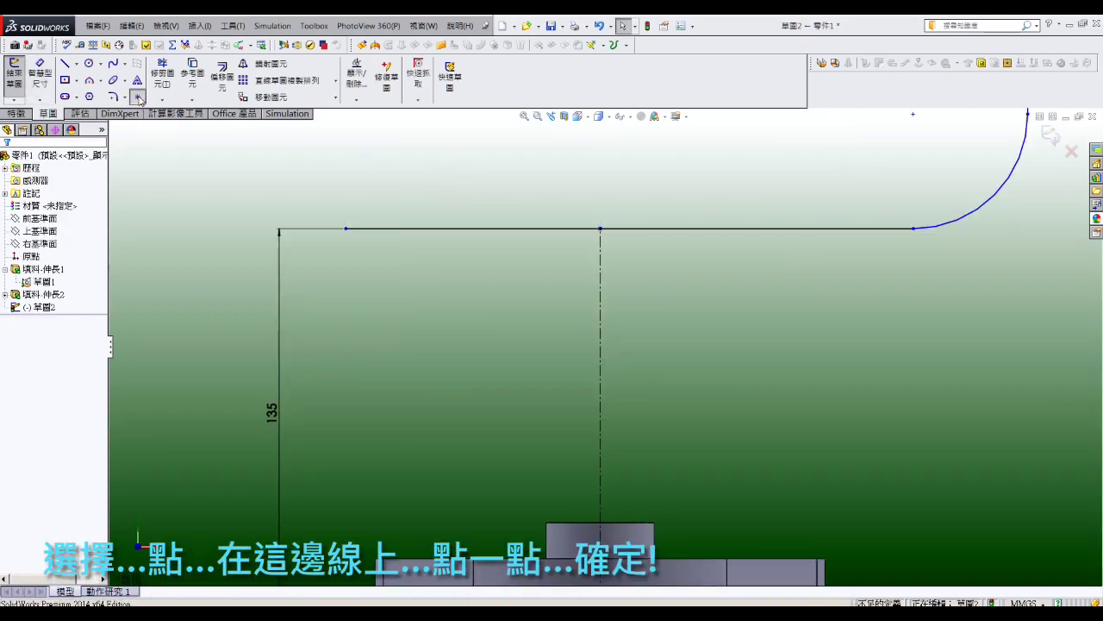
left_click(453, 229)
right_click(456, 228)
left_click(472, 221)
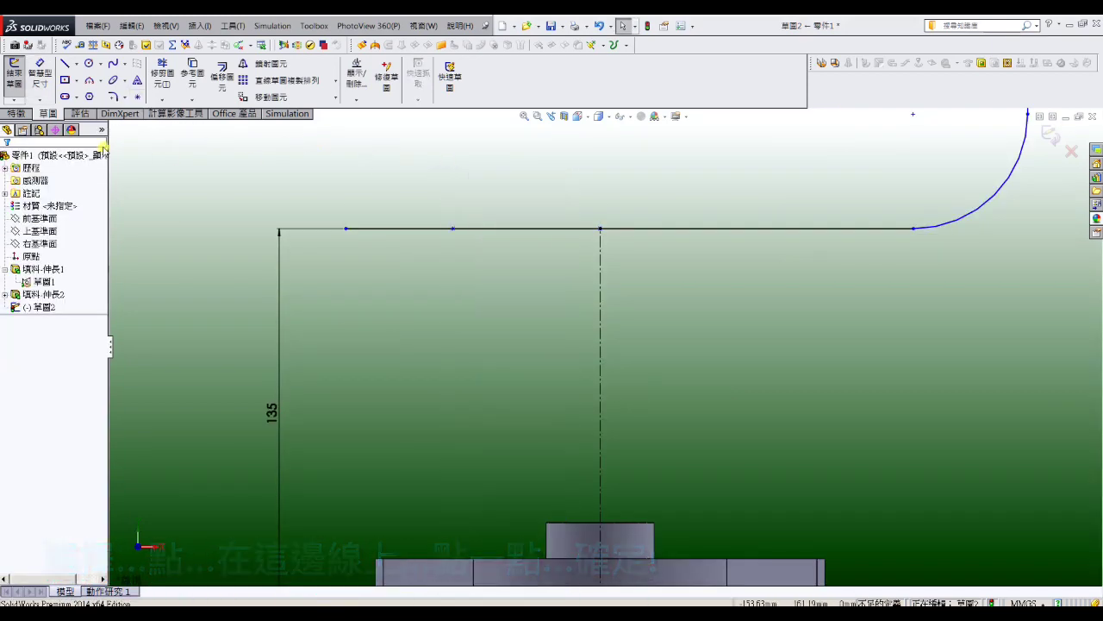
Dimension the new point 32 from the centreline and 85 from the line's left end.
left_click(39, 83)
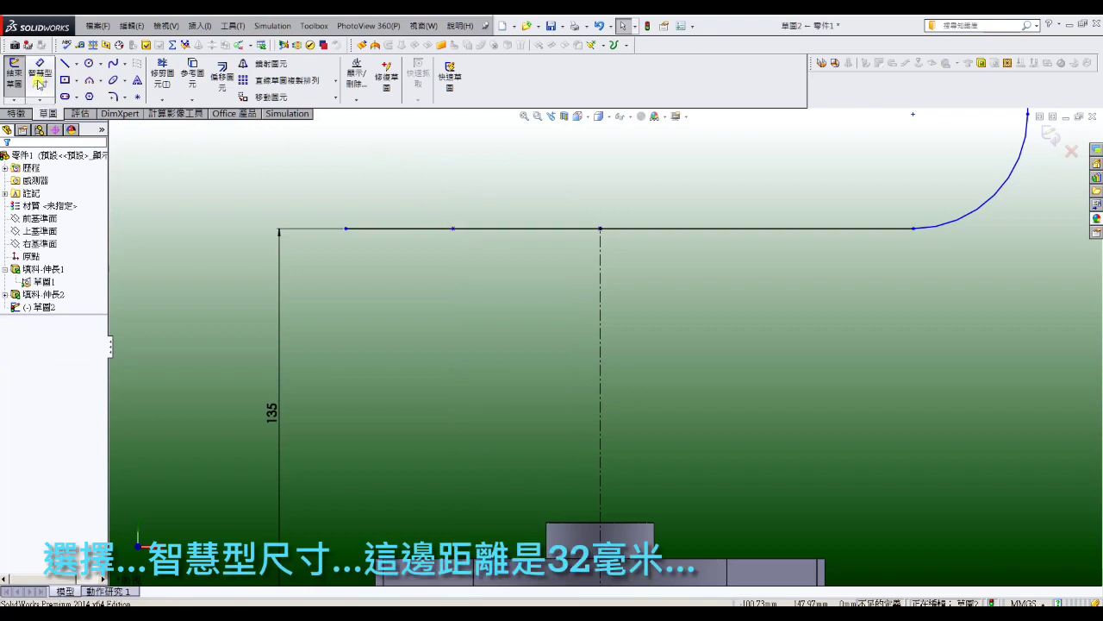
left_click(453, 229)
left_click(600, 241)
left_click(557, 248)
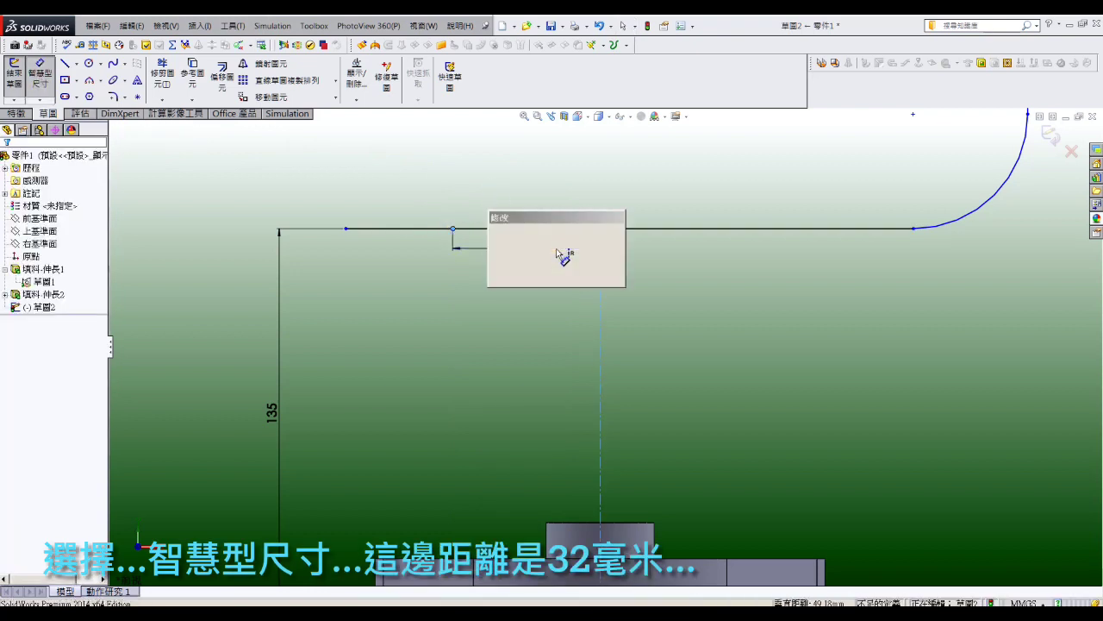
type("32")
key("Return")
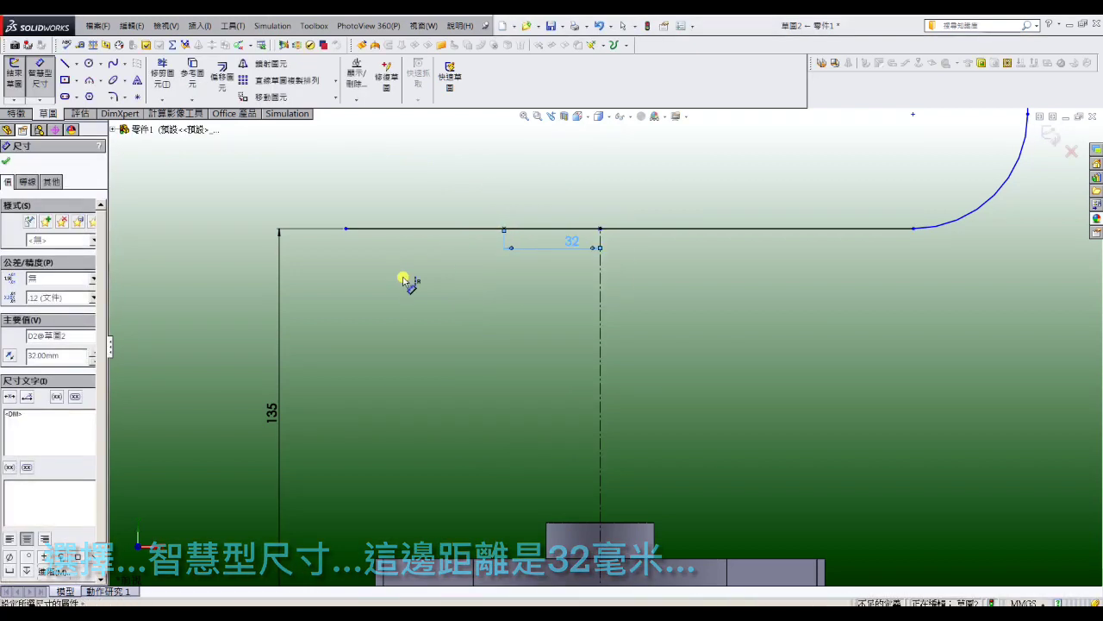
left_click(505, 228)
left_click(347, 229)
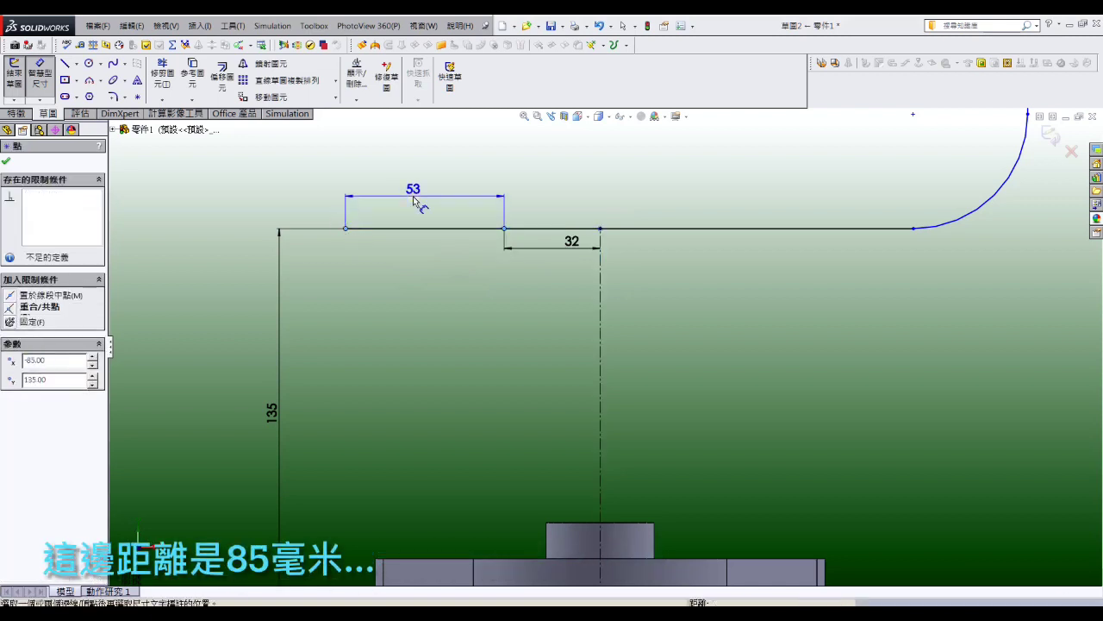
left_click(418, 199)
type("8")
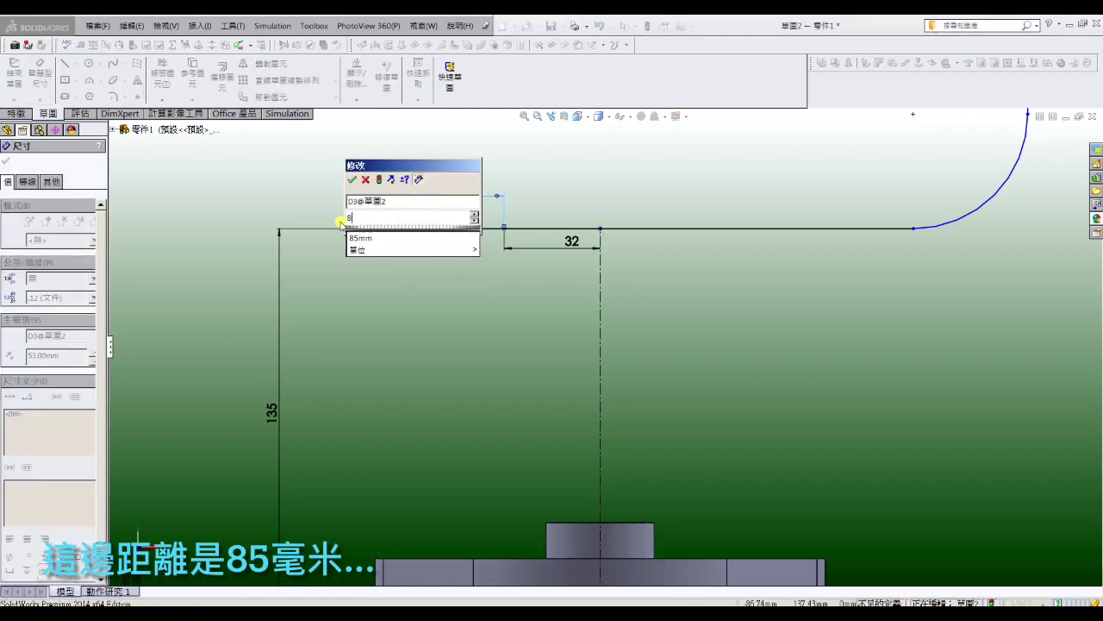
type("5")
key("Return")
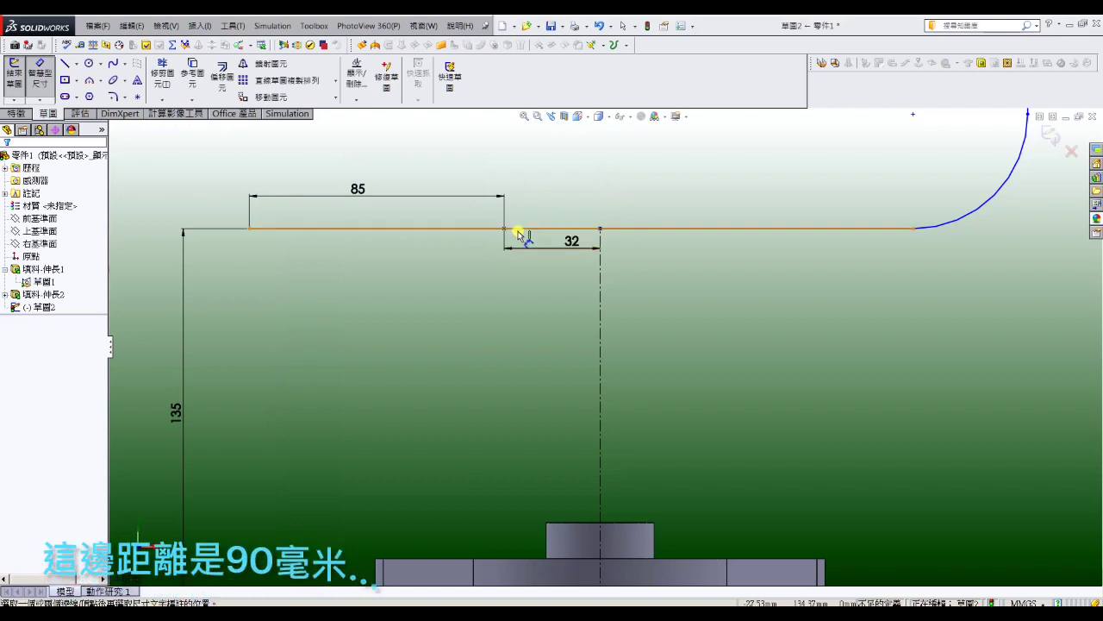
Dimension the point 90 to the bend start and give the bend radius R80.
left_click(505, 229)
left_click(913, 229)
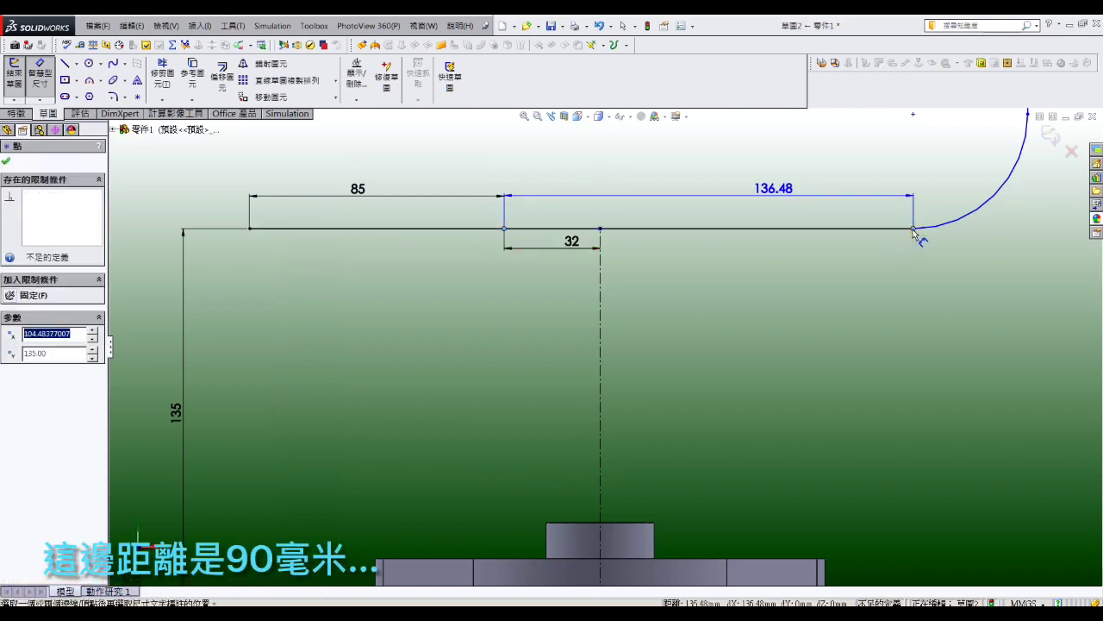
left_click(680, 190)
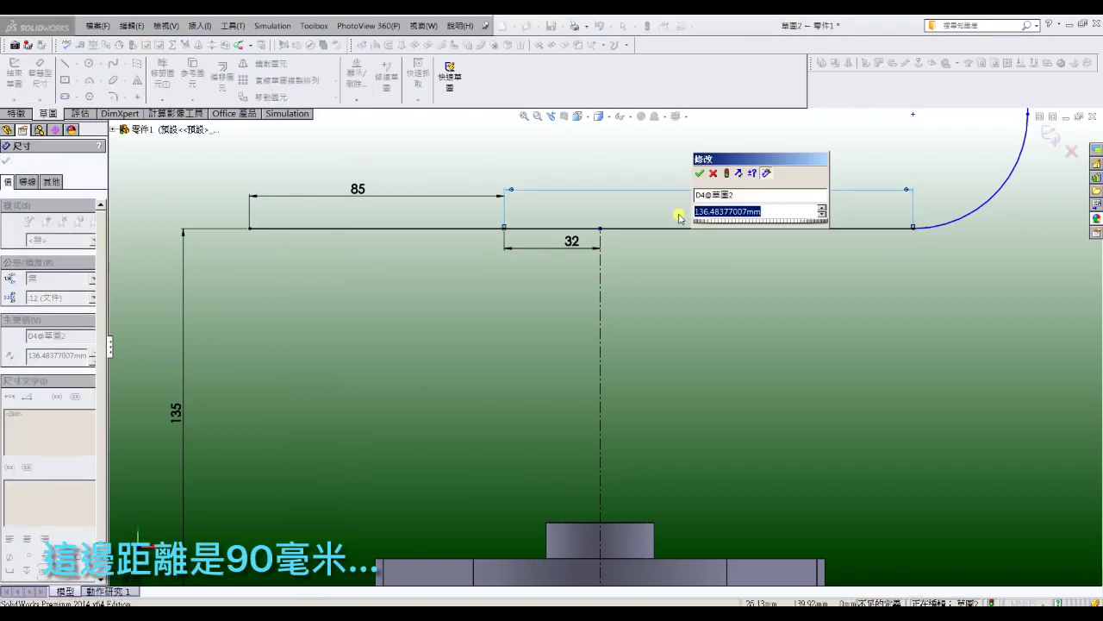
type("90")
key("Return")
left_click(833, 222)
left_click(883, 231)
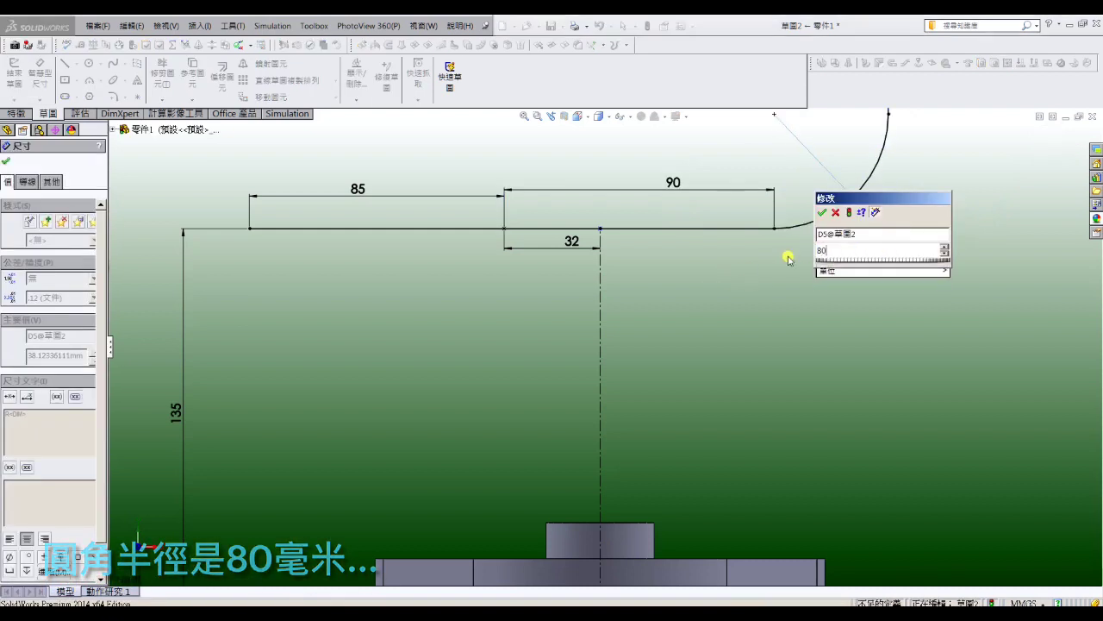
type("80")
key("Return")
key("z")
Set the overall height from the vertical leg's top to the base bottom to 360.
left_click(743, 176)
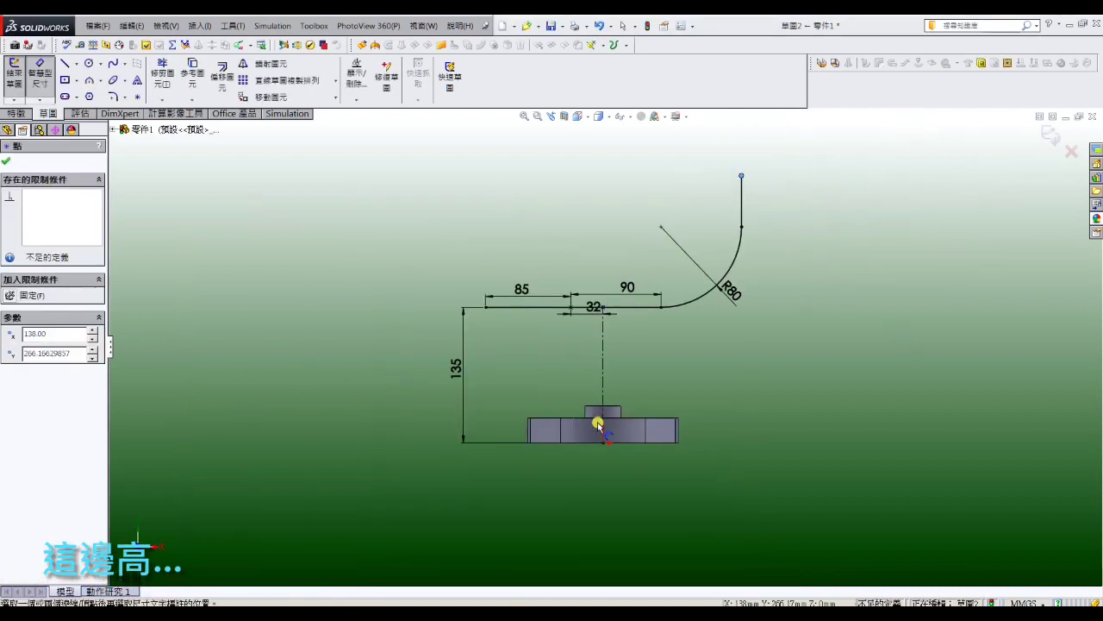
left_click(609, 445)
left_click(815, 311)
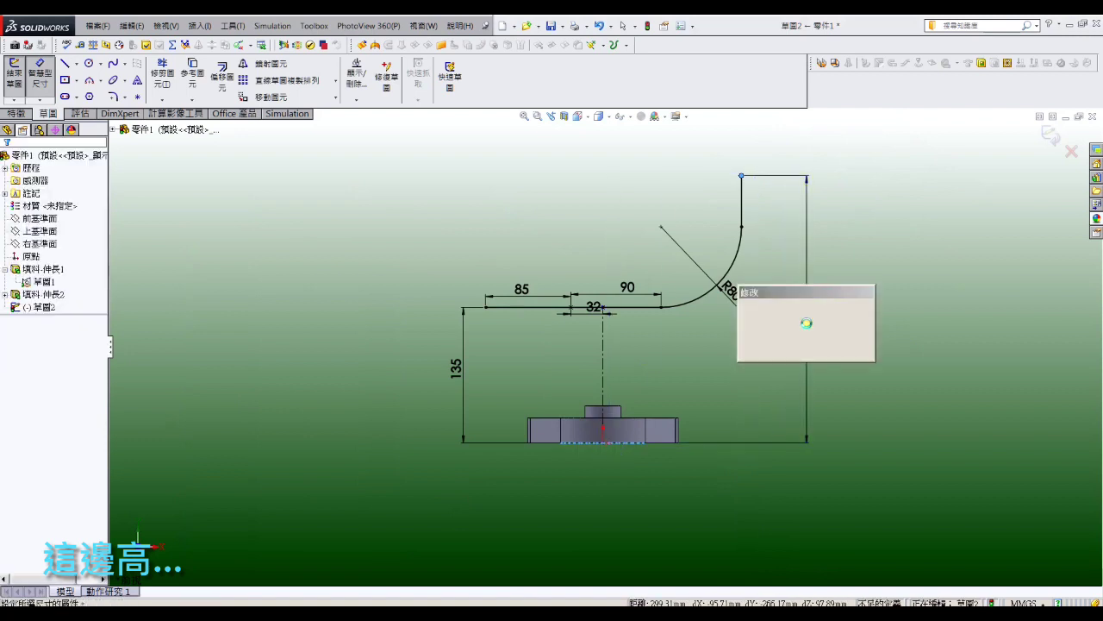
type("185360")
key("Return")
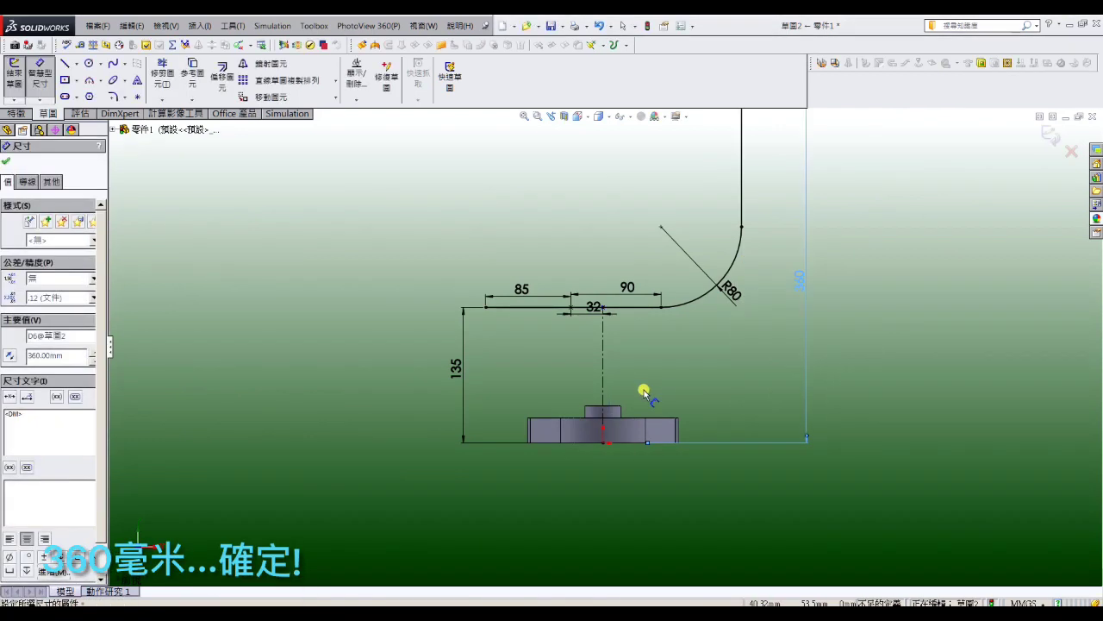
key("z")
scroll(603, 344, "down", 2)
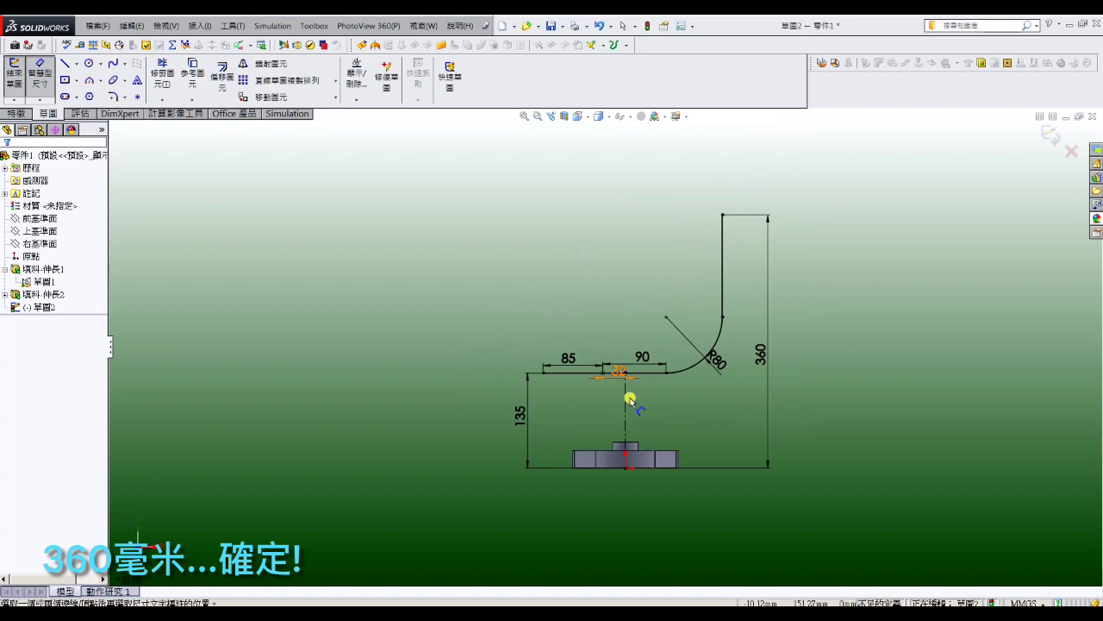
scroll(492, 279, "down", 2)
right_click(492, 279)
left_click(509, 218)
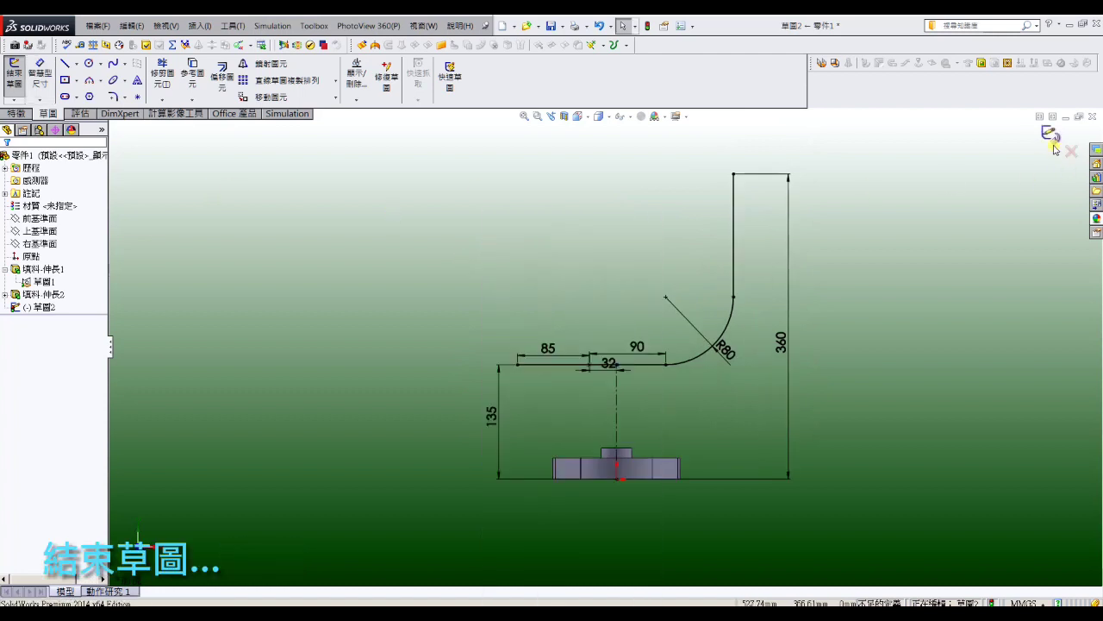
Exit Sketch2 and add 平面1 perpendicular to the horizontal line, coincident with its endpoint.
left_click(14, 69)
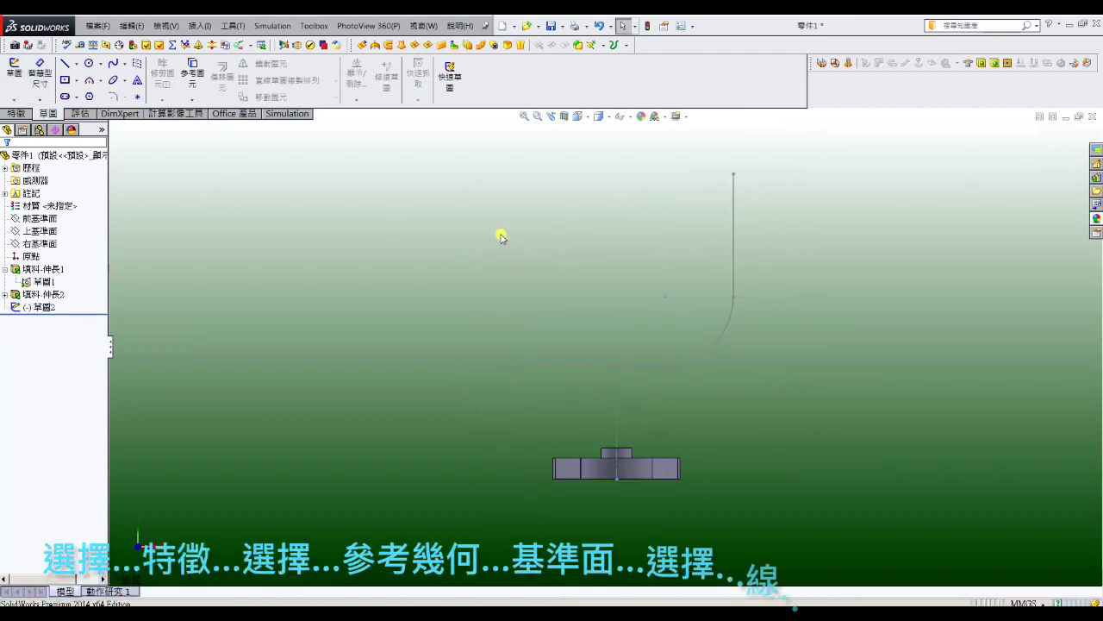
left_click(17, 113)
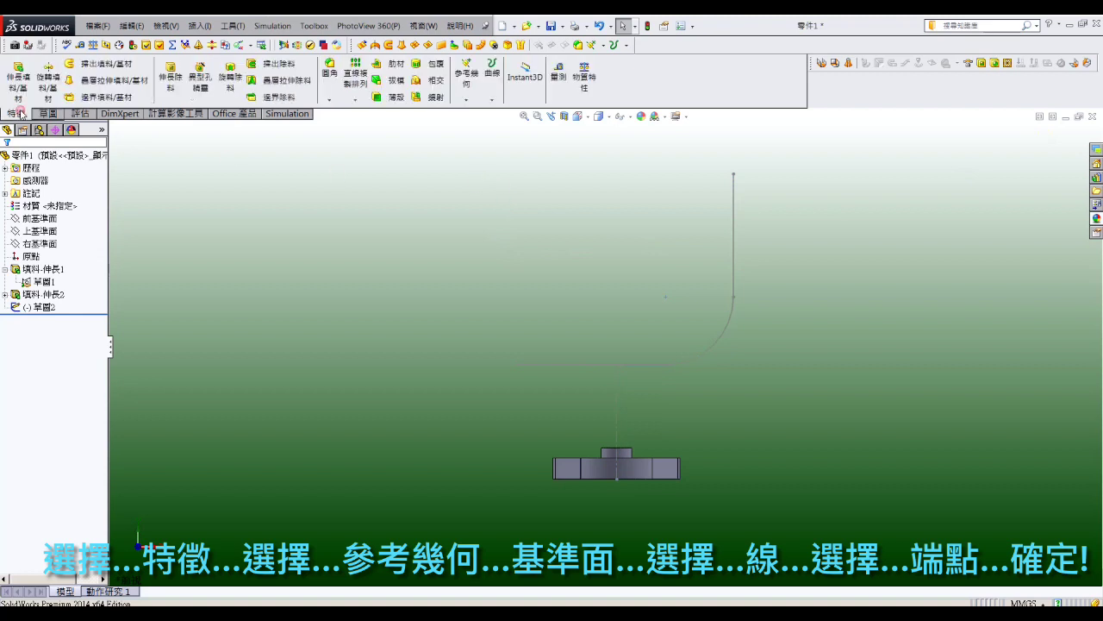
left_click(471, 74)
left_click(483, 116)
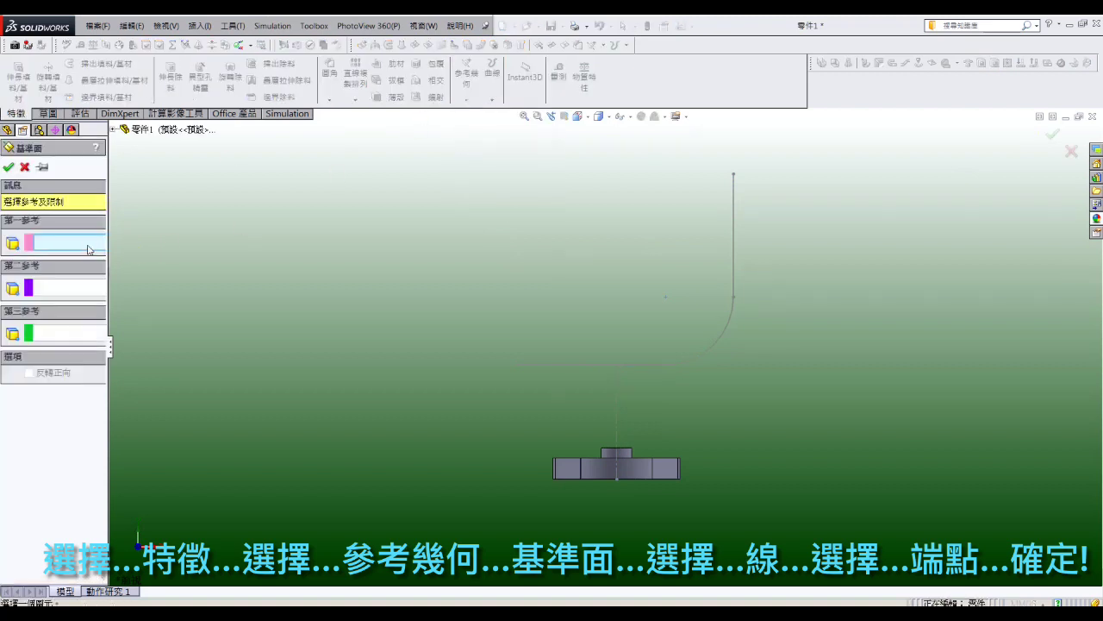
left_click(535, 366)
left_click(519, 365)
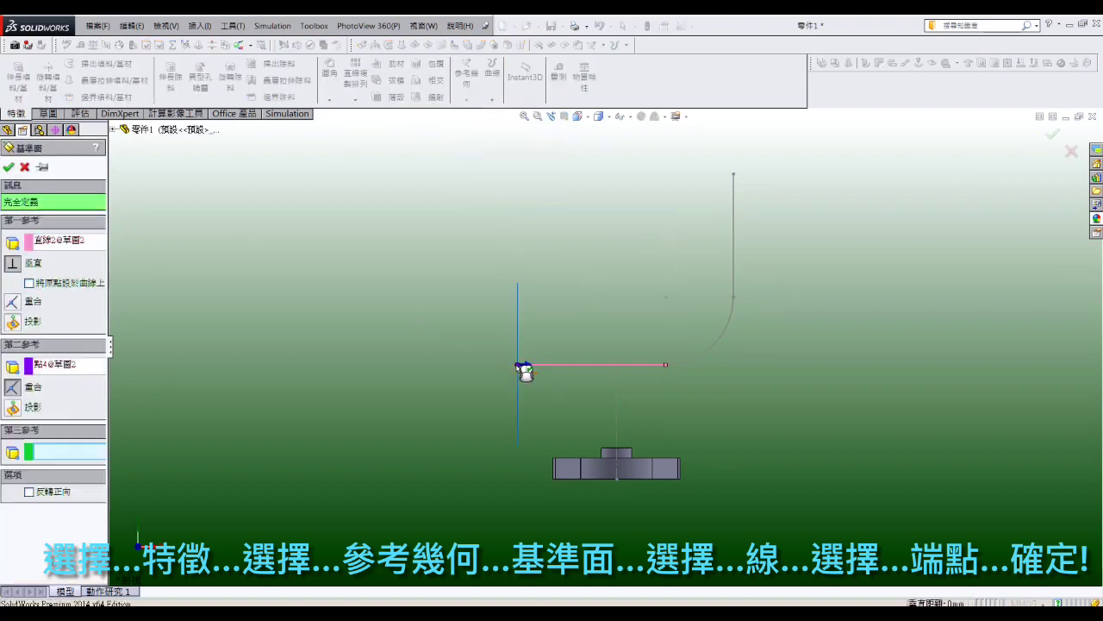
left_click(7, 166)
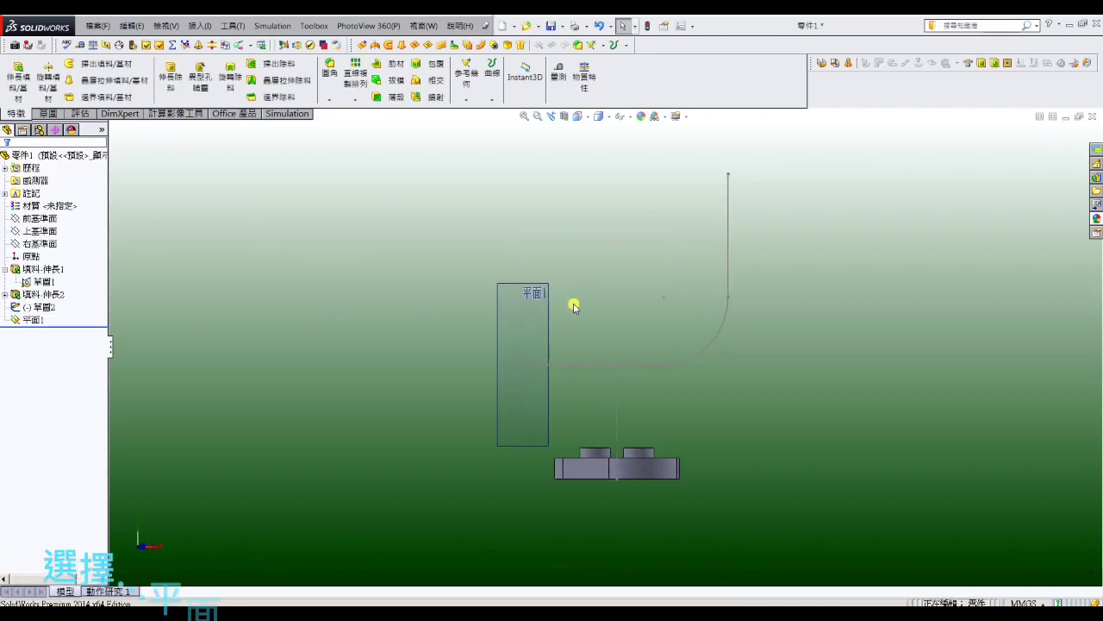
Start a sketch on 平面1 viewed Normal To and draw three concentric circles at the origin.
left_click(565, 296)
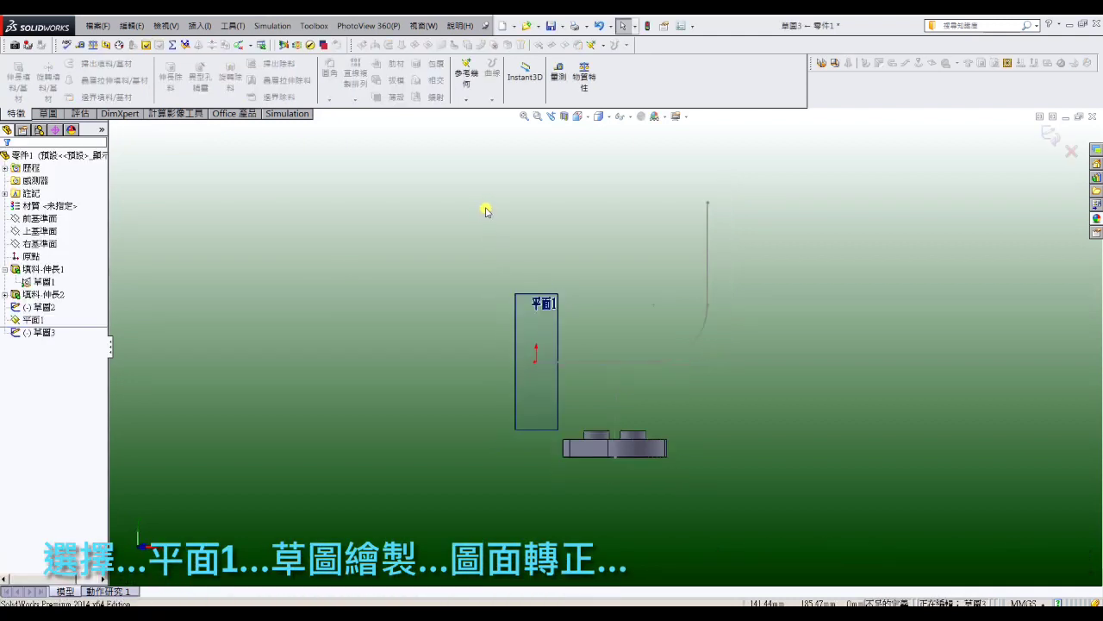
left_click(577, 118)
left_click(642, 182)
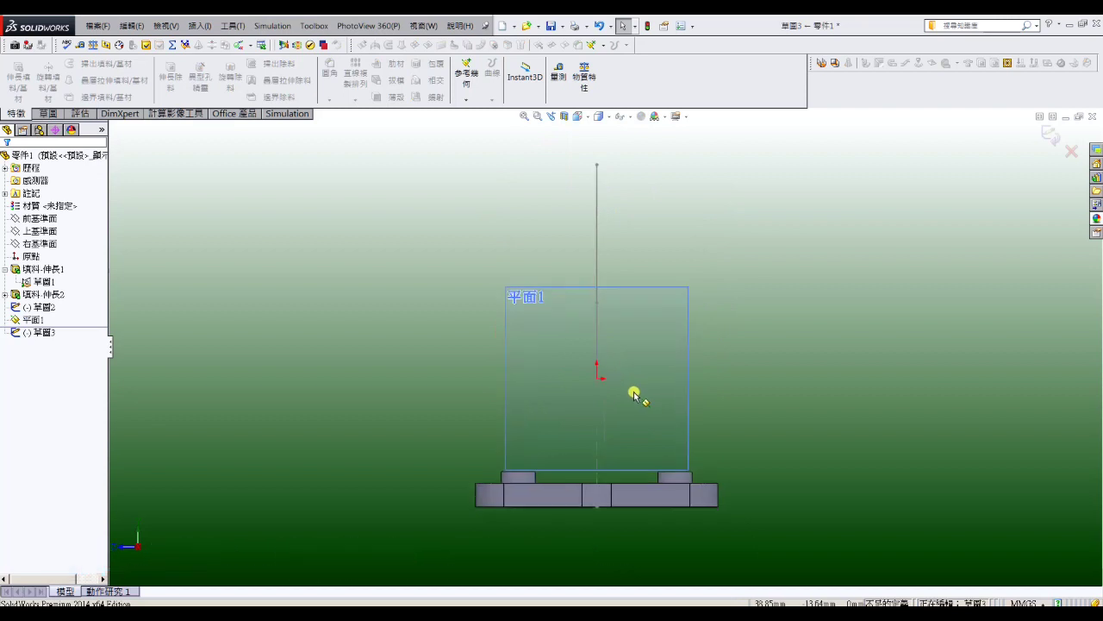
left_click(48, 113)
left_click(89, 64)
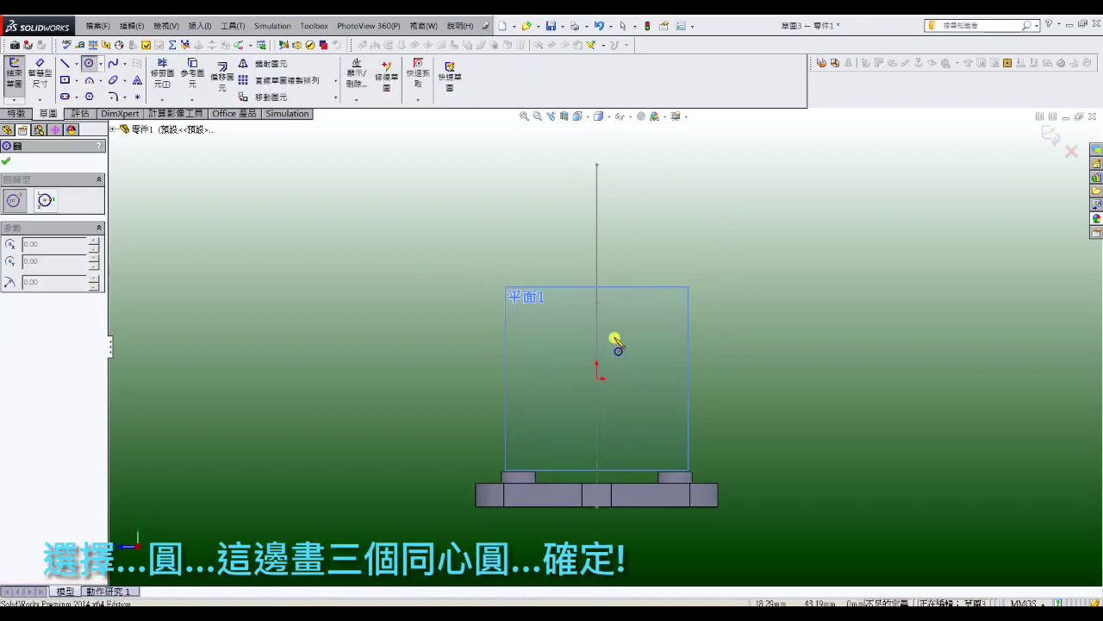
left_click(596, 380)
left_click(603, 386)
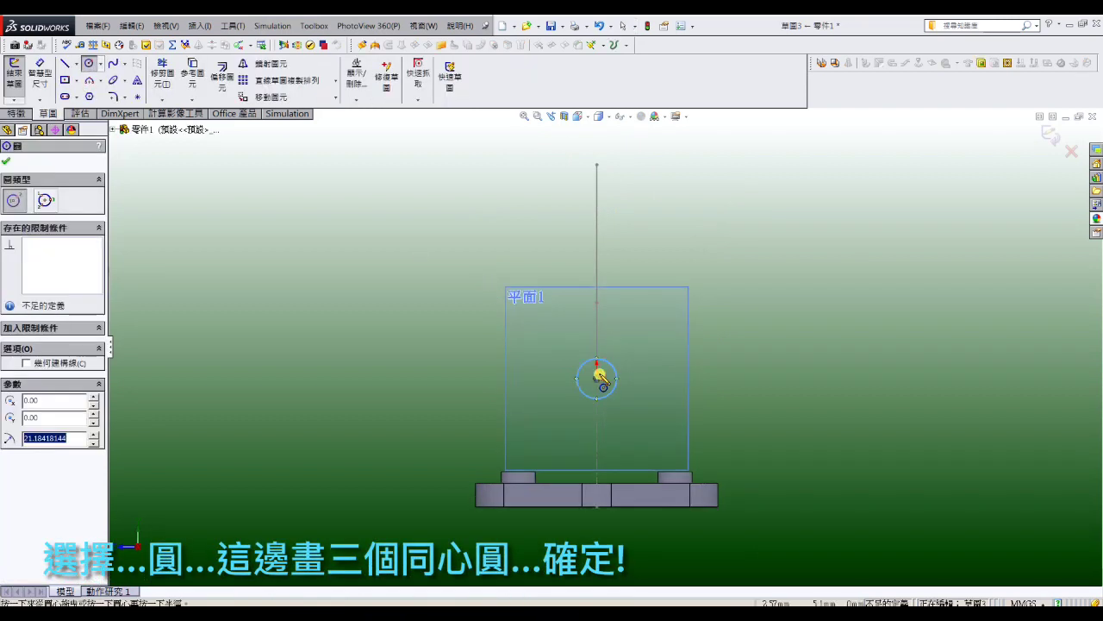
left_click(598, 379)
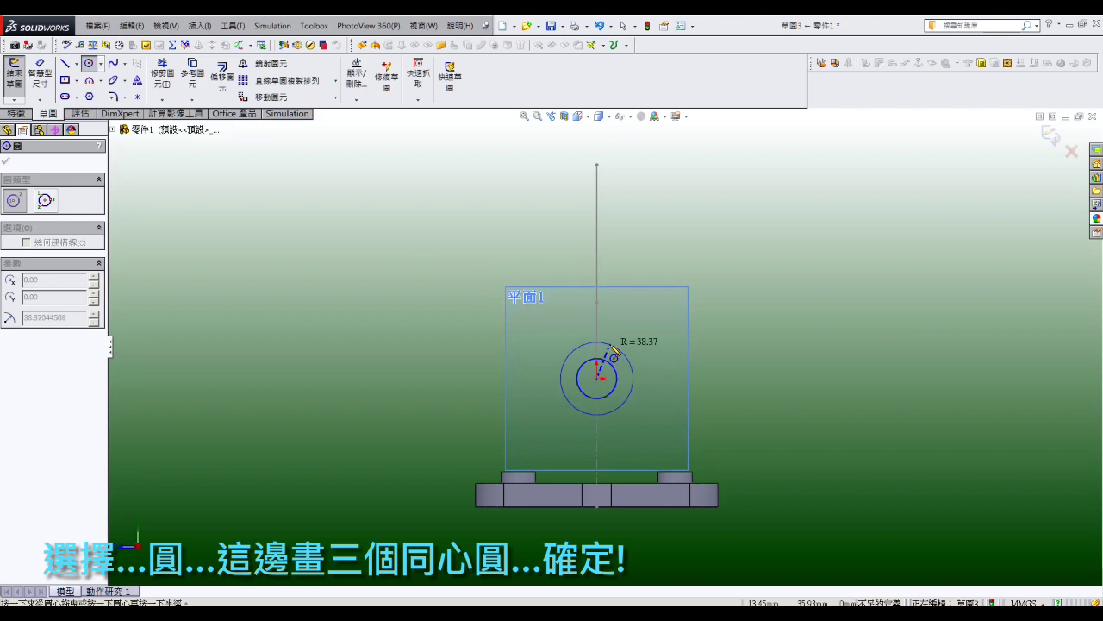
left_click(612, 350)
left_click(597, 379)
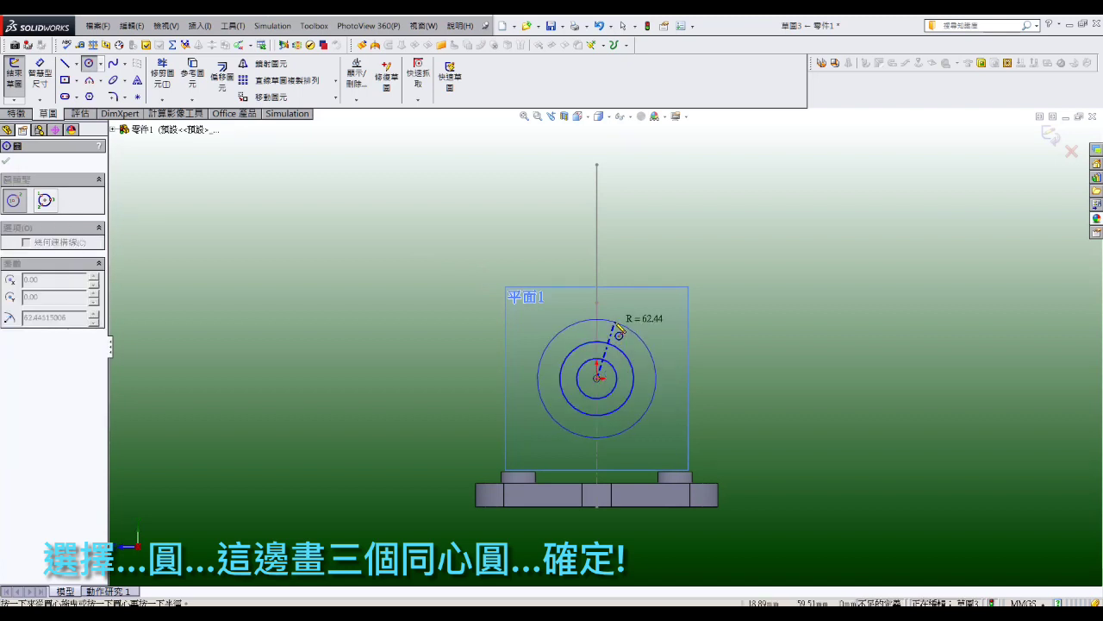
left_click(615, 320)
right_click(615, 190)
left_click(623, 222)
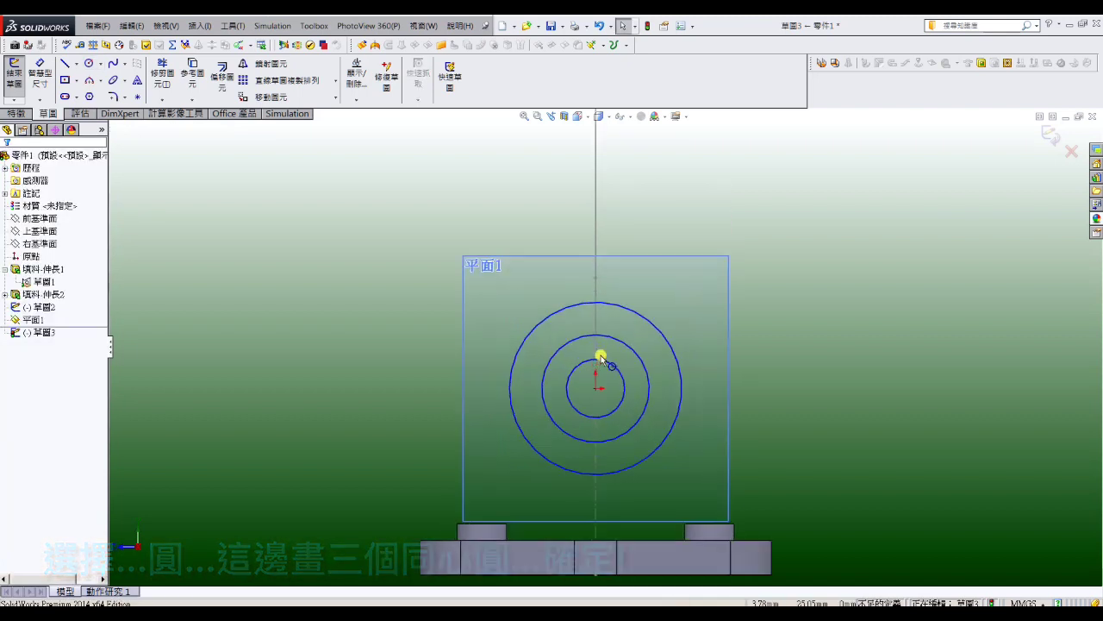
Make the middle circle construction geometry.
scroll(598, 375, "down", 3)
left_click(611, 340)
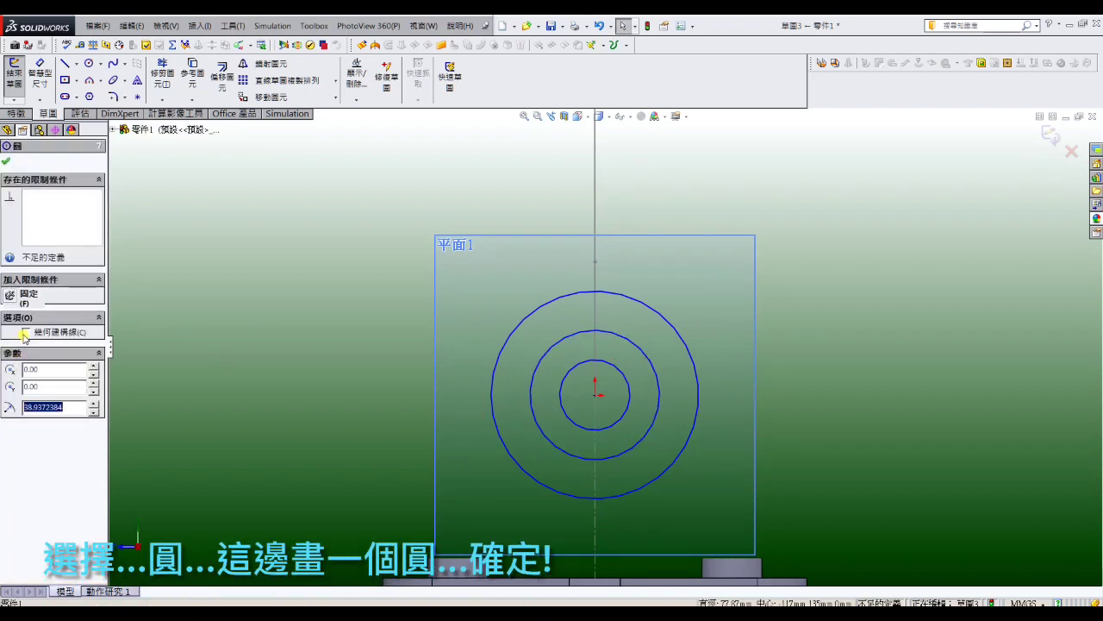
left_click(24, 332)
left_click(183, 275)
Draw a small hole circle centred on the construction circle.
left_click(88, 65)
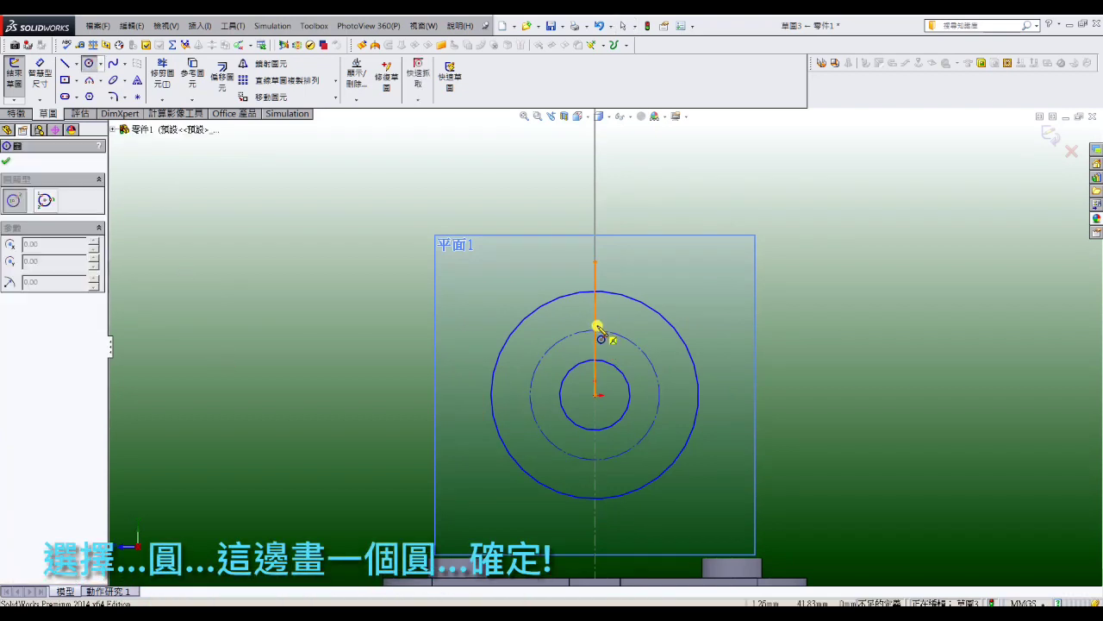
left_click_drag(595, 331, 610, 341)
right_click(596, 212)
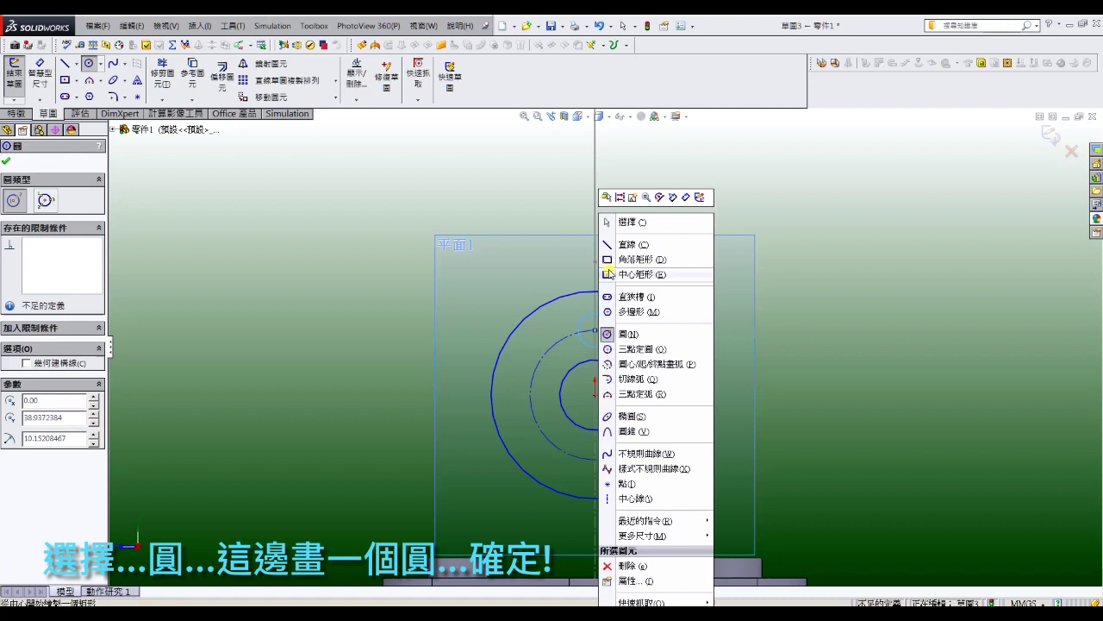
left_click(620, 221)
left_click(40, 73)
Dimension the small hole circle Ø15 and the outer circle Ø120.
left_click(584, 321)
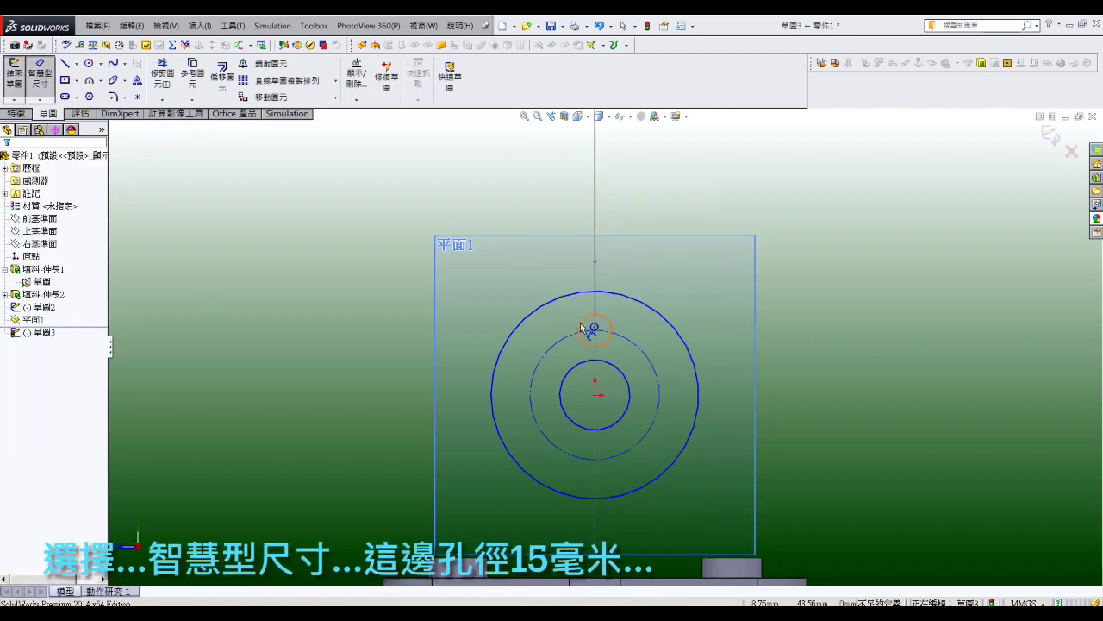
left_click(569, 321)
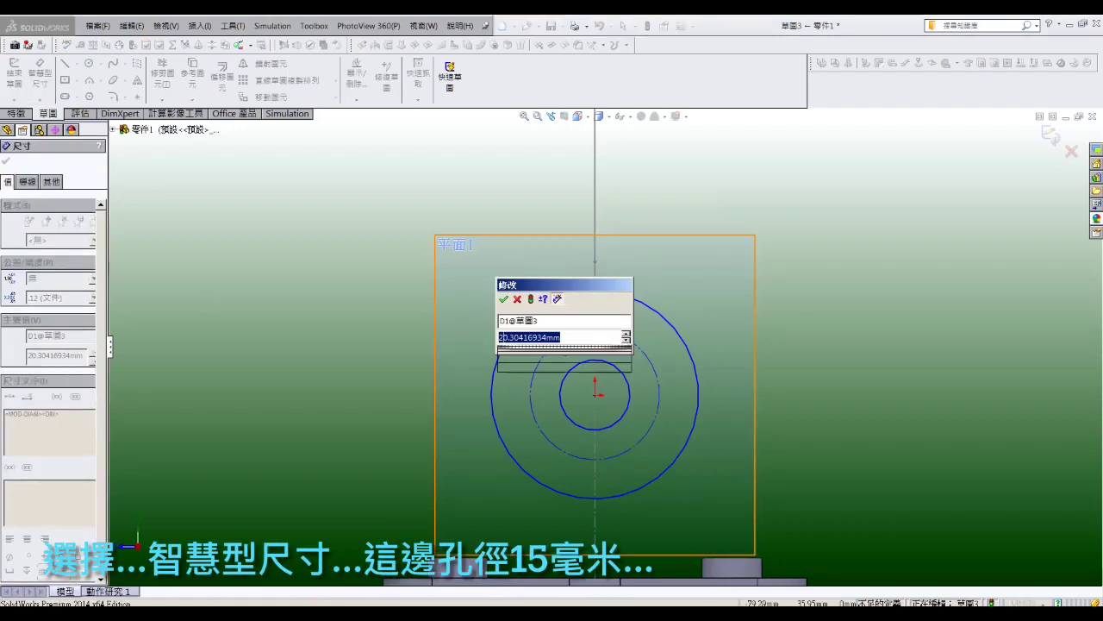
type("15")
key("Return")
left_click(504, 345)
left_click(471, 337)
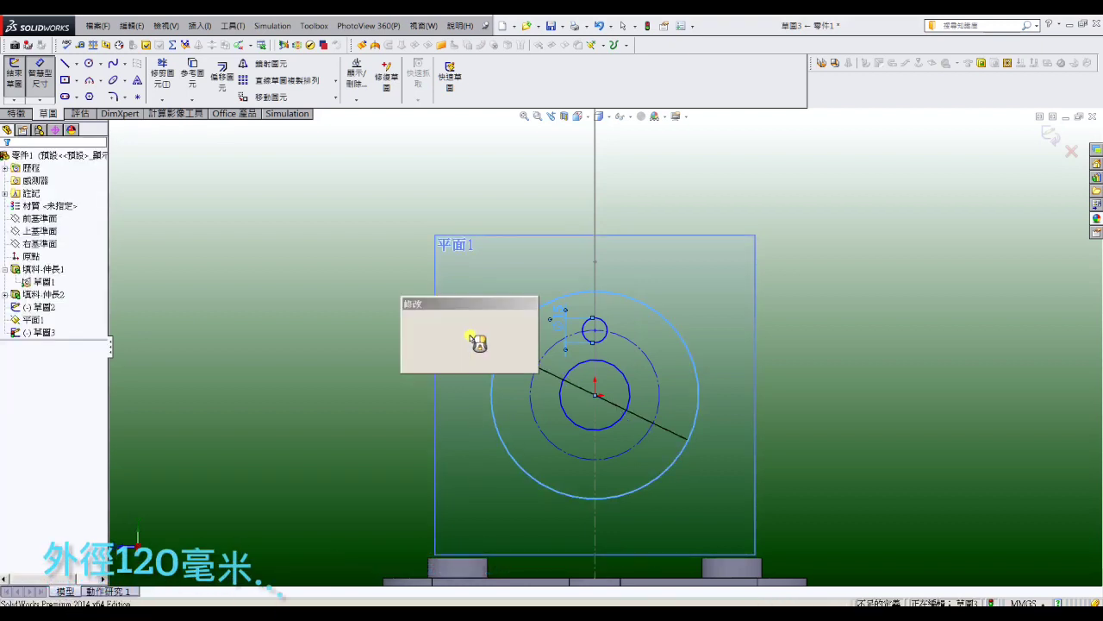
type("120")
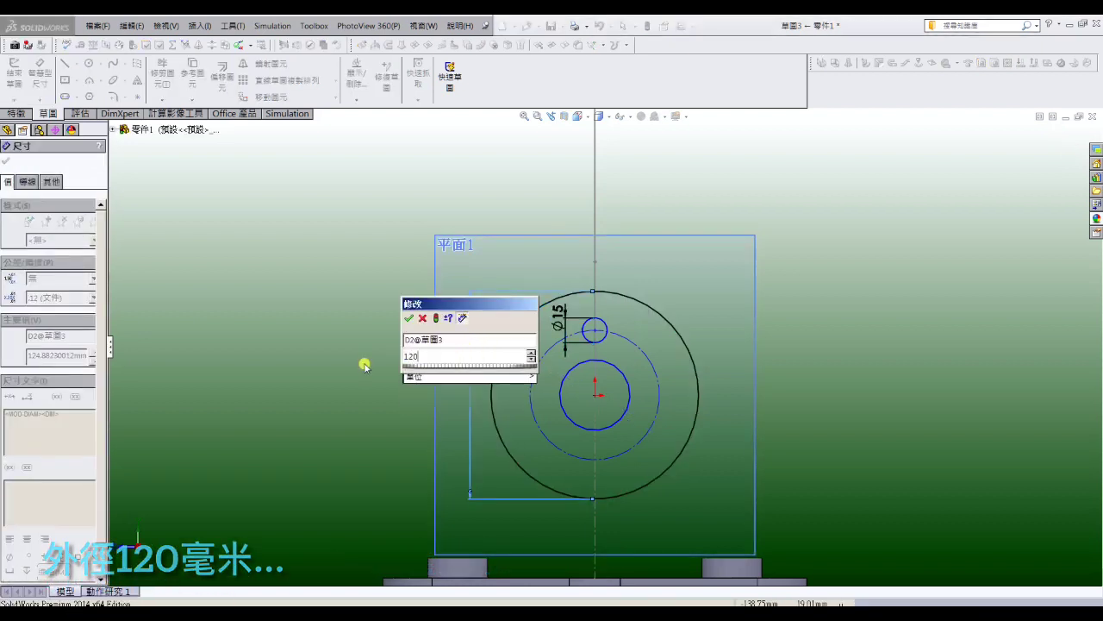
key("Return")
Dimension the construction bolt circle Ø90 and the inner bore circle Ø45.
left_click(547, 358)
left_click(560, 372)
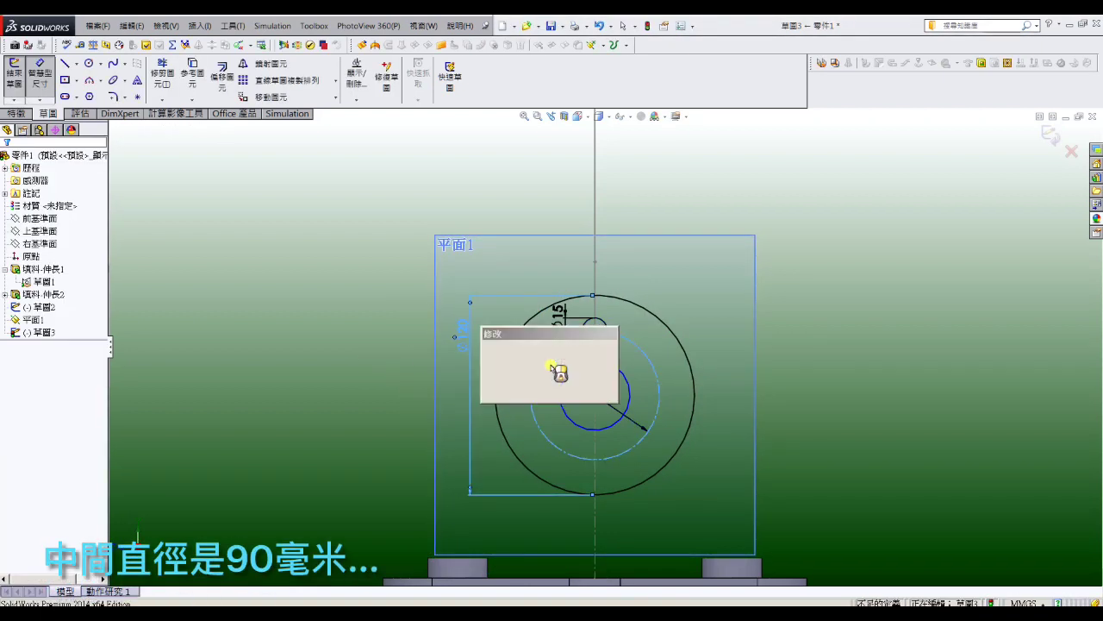
type("90")
key("Return")
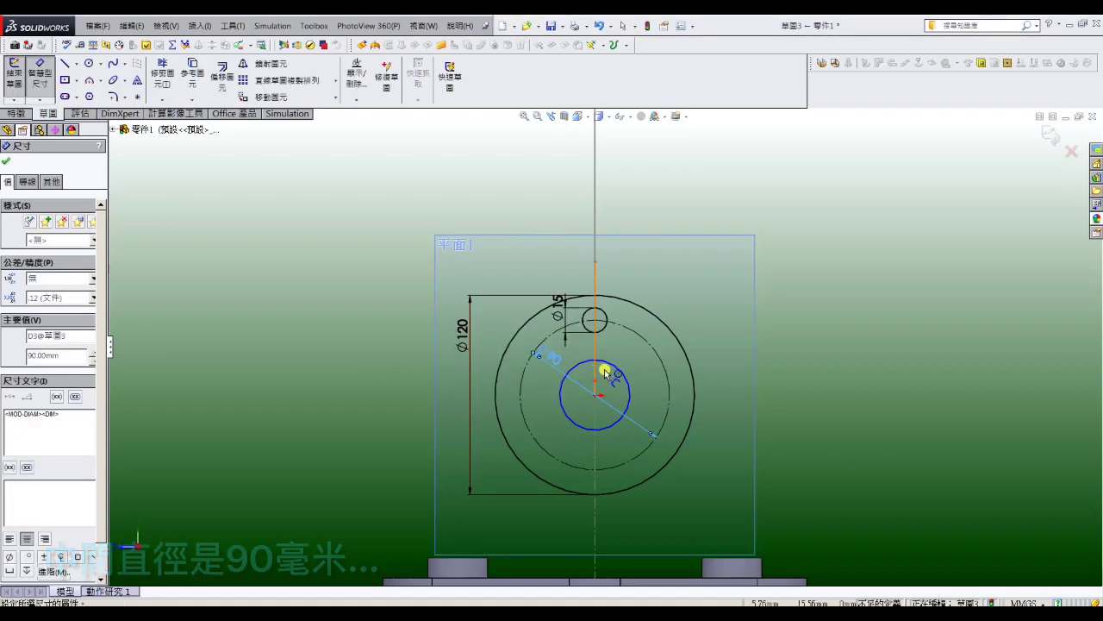
left_click(598, 365)
left_click(614, 384)
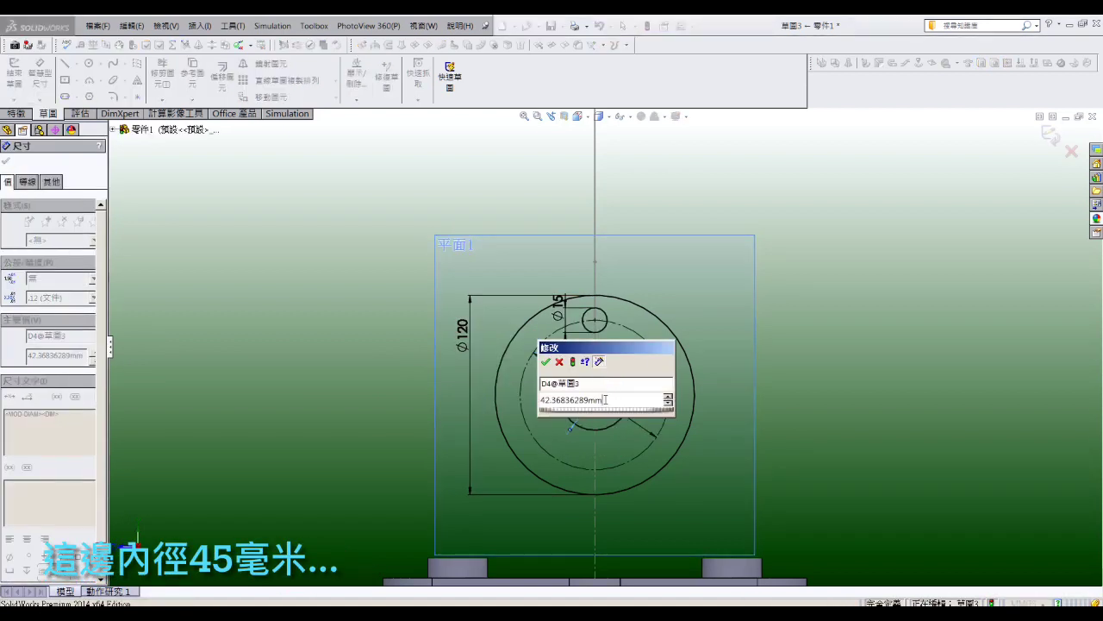
type("45")
key("Return")
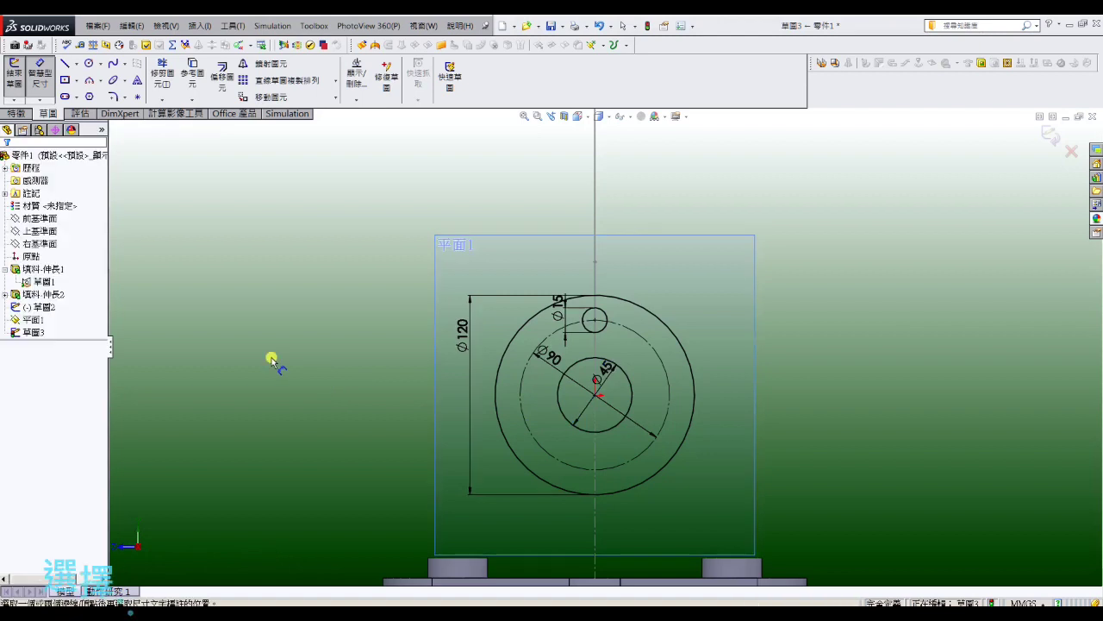
Circular-pattern the Ø15 hole into 4 copies about the sketch centre.
left_click(336, 81)
left_click(293, 115)
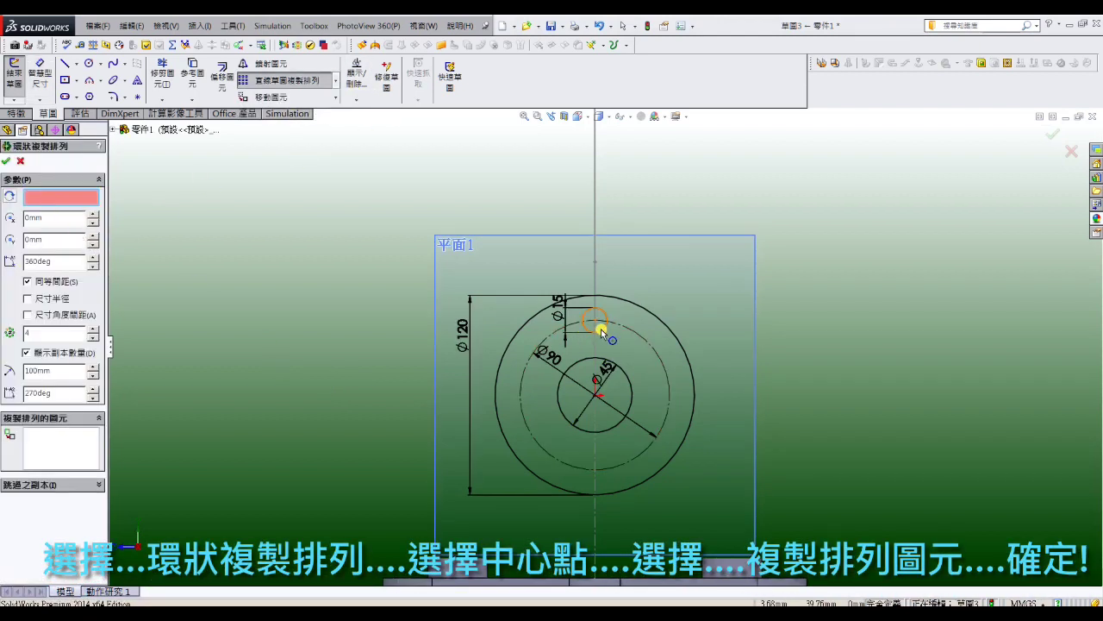
left_click(595, 395)
left_click(74, 444)
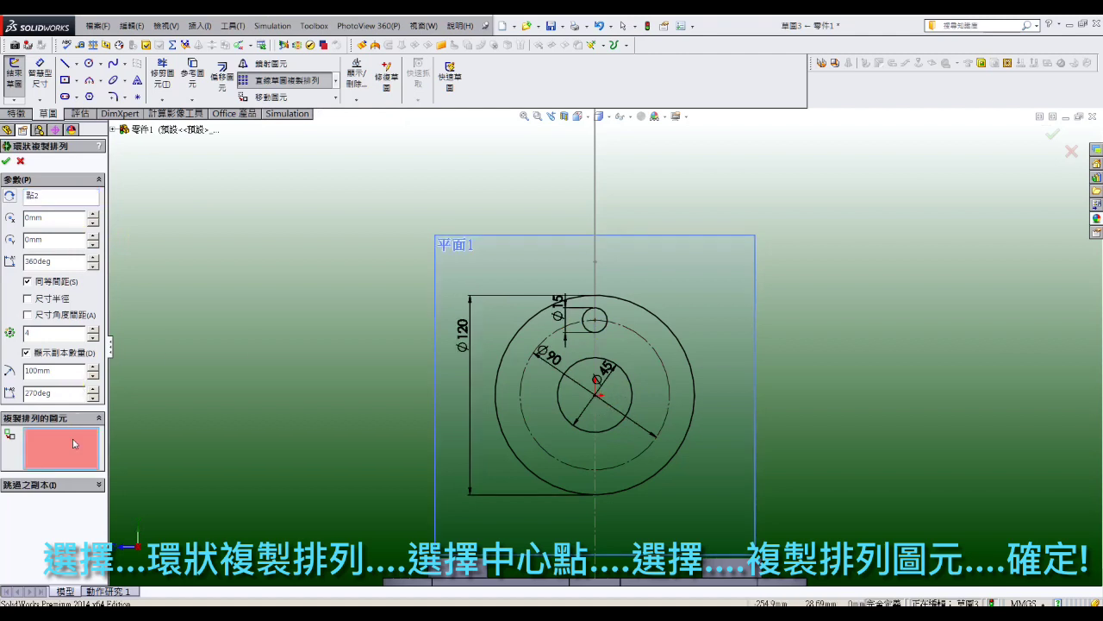
left_click(600, 334)
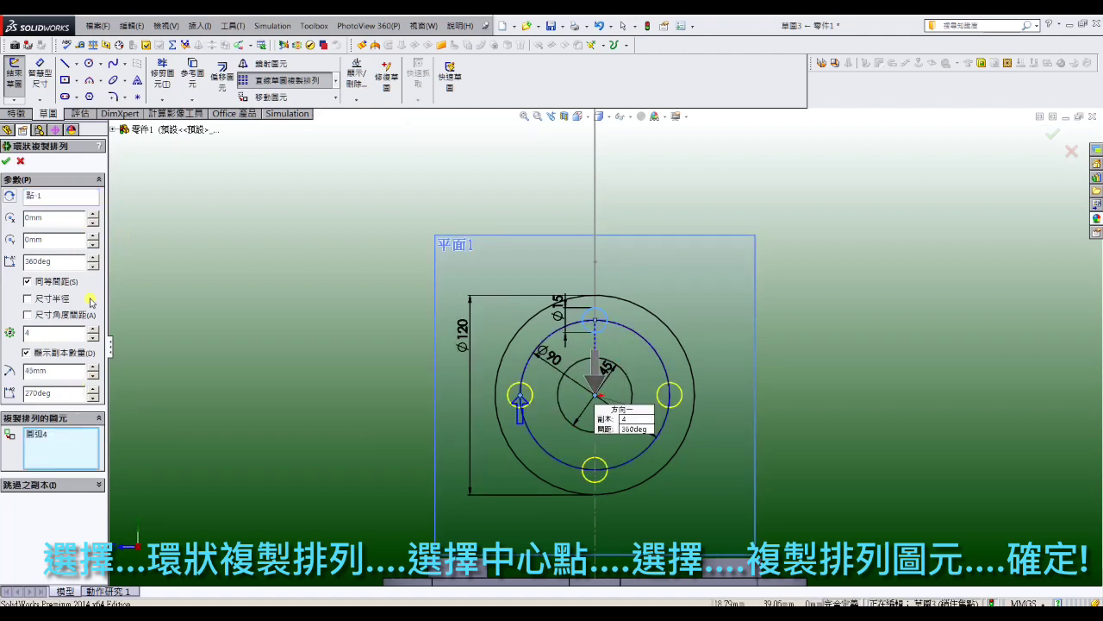
left_click(7, 161)
left_click(16, 113)
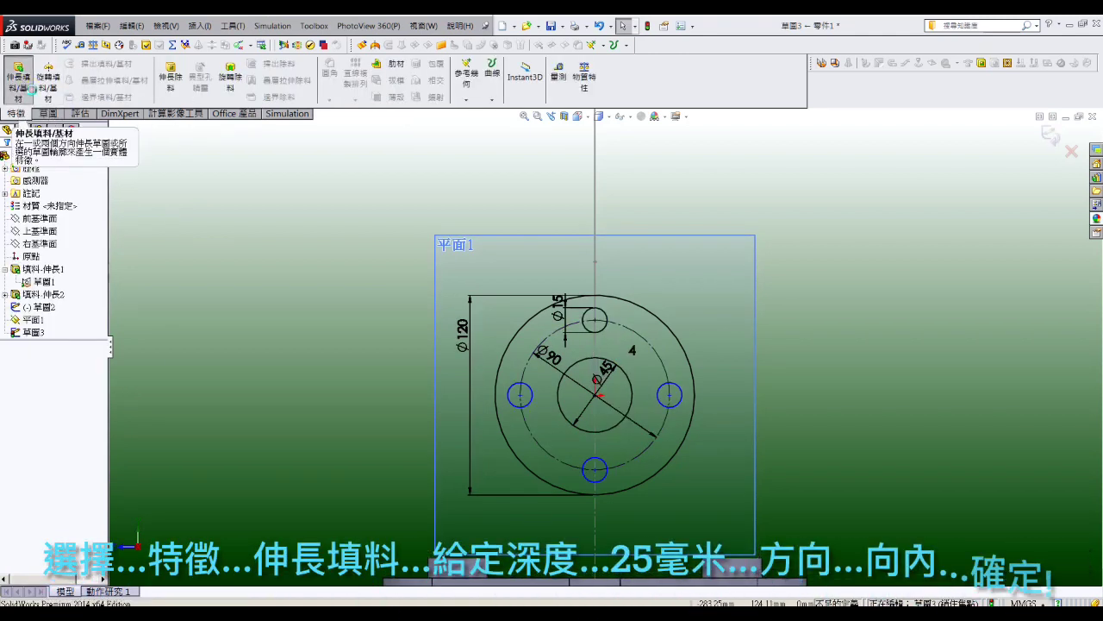
Extrude the flange sketch 25 mm Blind with the direction reversed inward.
left_click(31, 87)
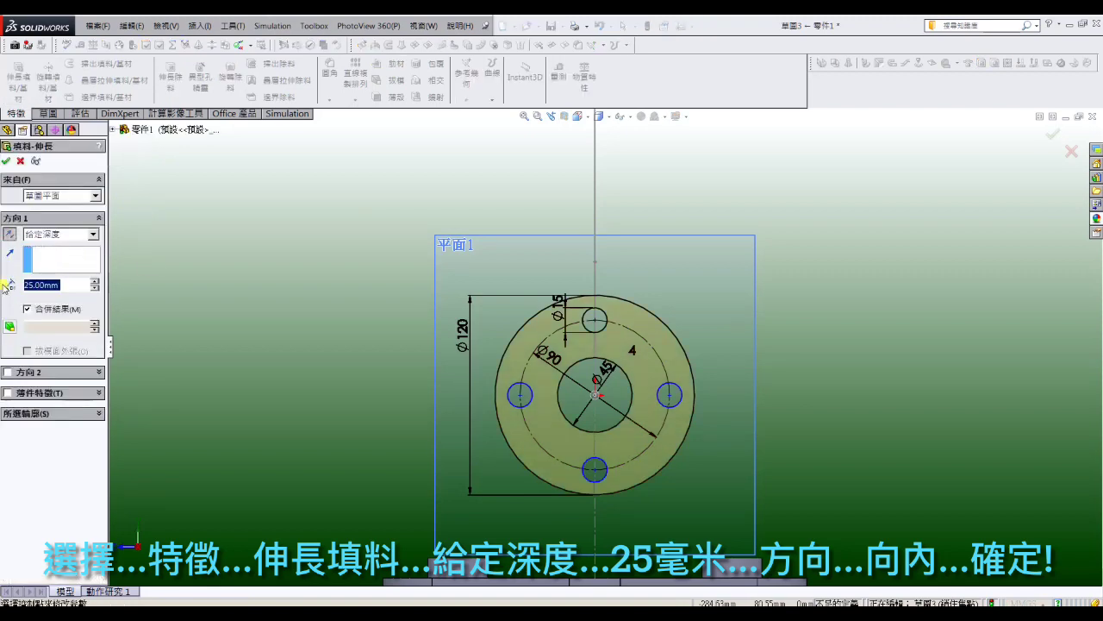
mouse_move(352, 306)
middle_mouse_down()
mouse_move(368, 352)
mouse_move(276, 303)
middle_mouse_up()
left_click(10, 235)
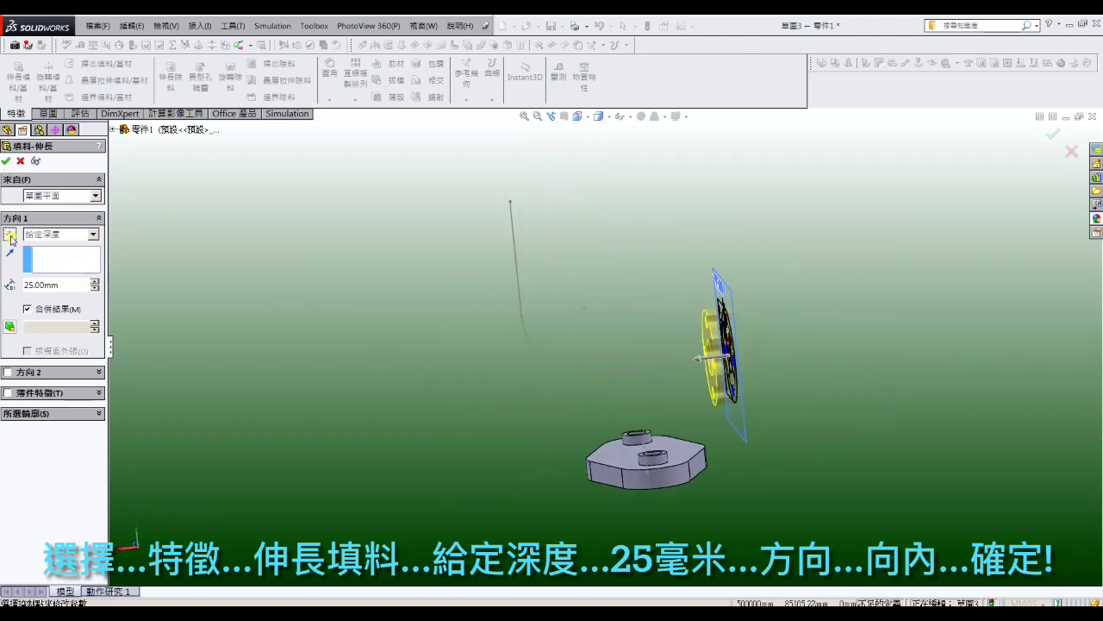
left_click(7, 161)
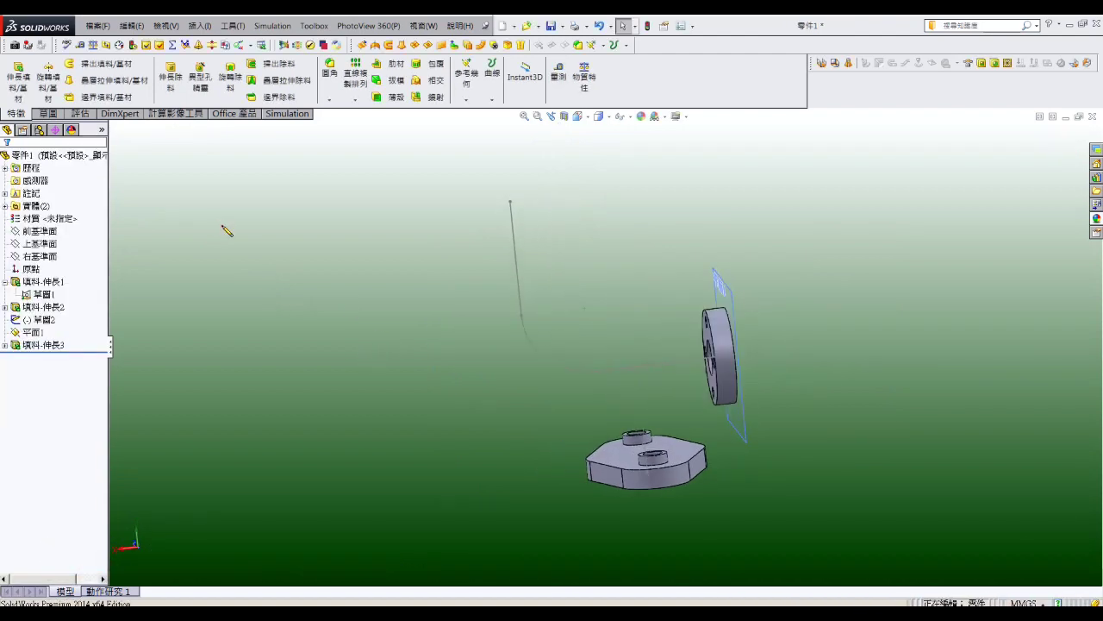
Start a sketch on the flange plane viewed Normal To and draw a circle at the flange centre.
middle_click_drag(437, 332, 377, 308)
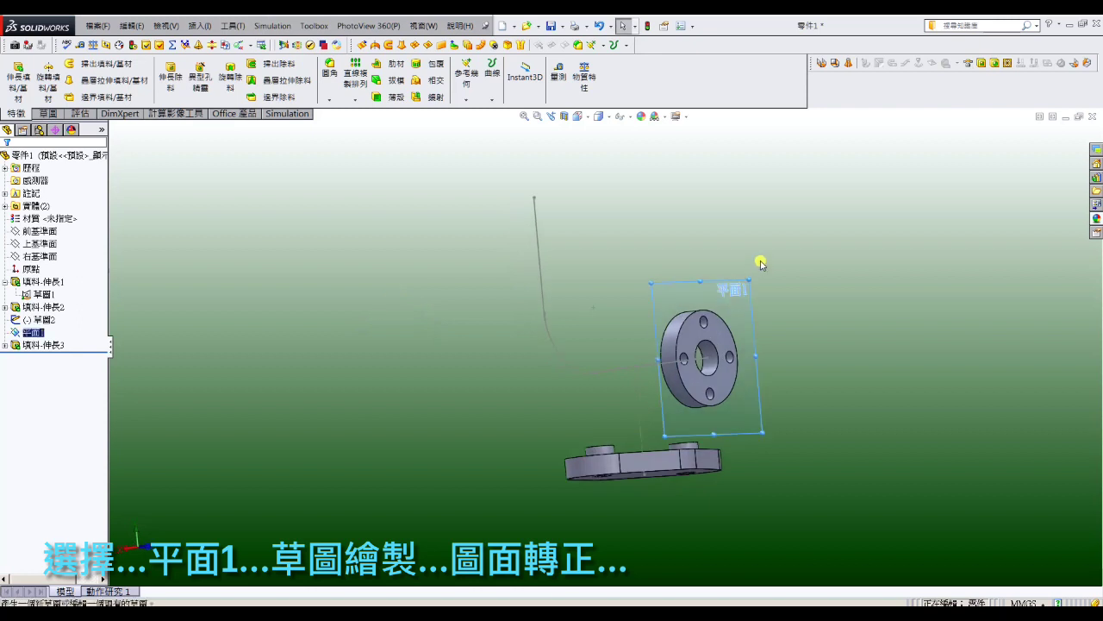
key("s")
left_click(589, 117)
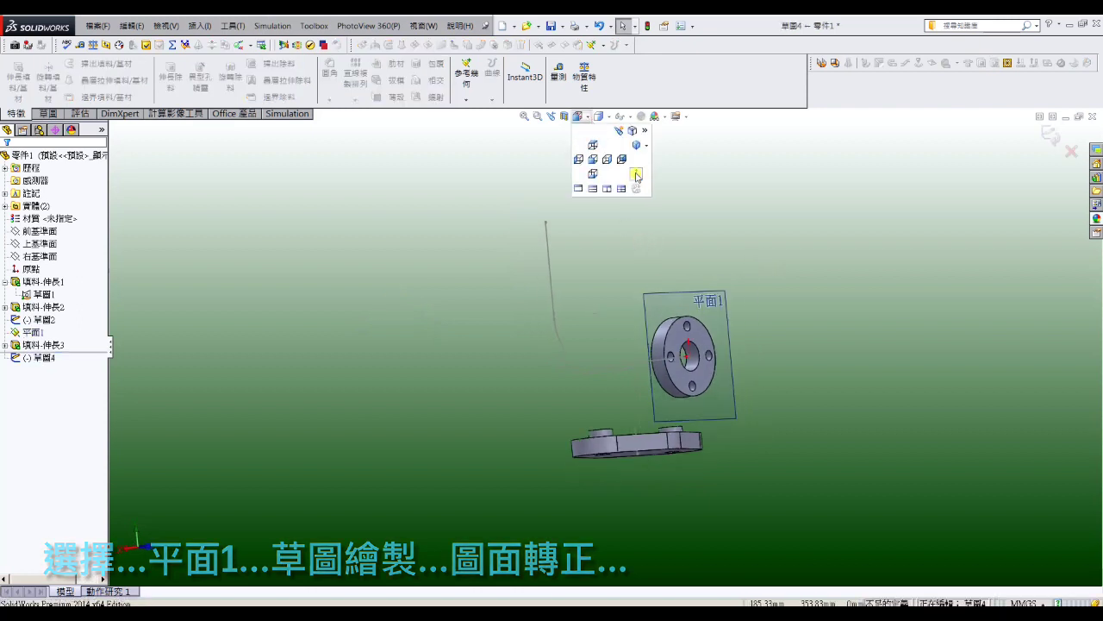
left_click(635, 172)
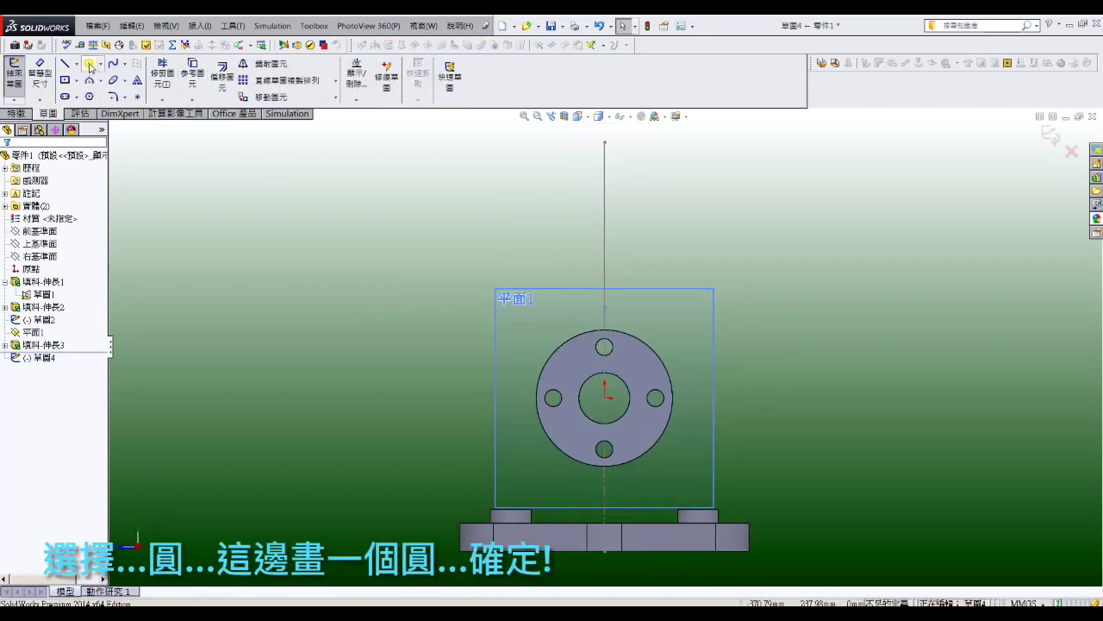
left_click(89, 63)
left_click(604, 399)
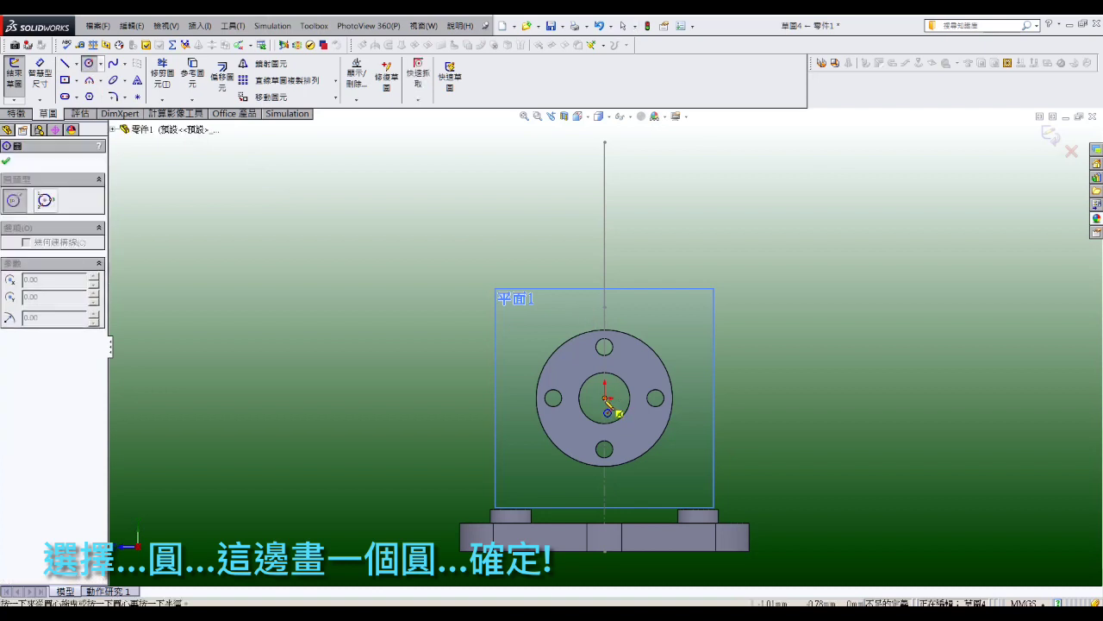
left_click(640, 363)
right_click(625, 191)
left_click(639, 223)
Dimension the circle to Ø64 and exit the sketch as 草圖4.
left_click(39, 73)
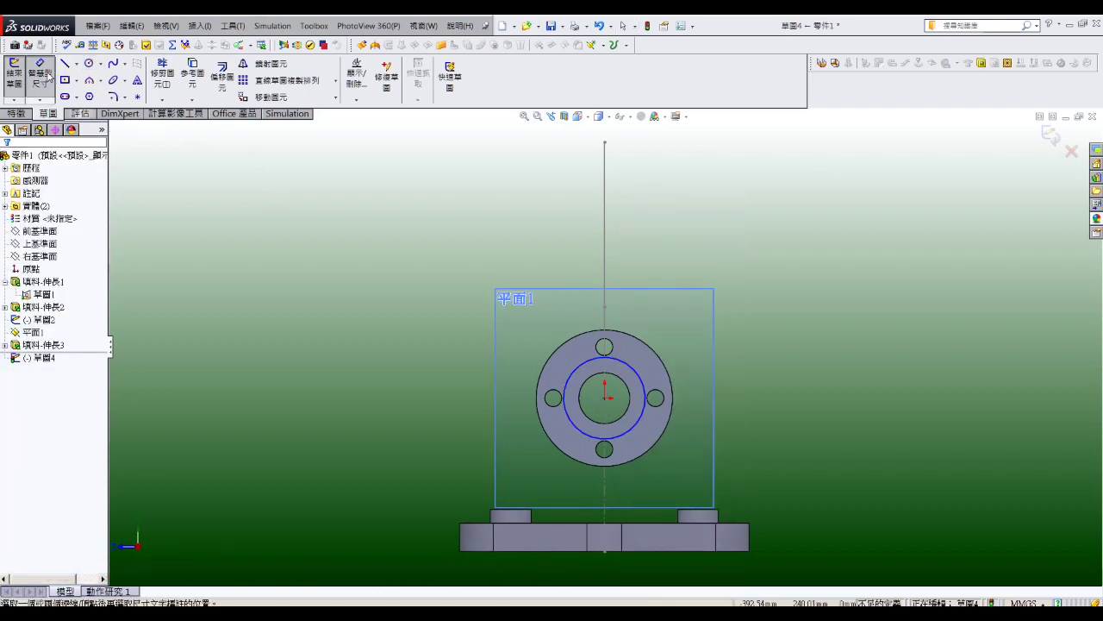
left_click(606, 348)
left_click(606, 393)
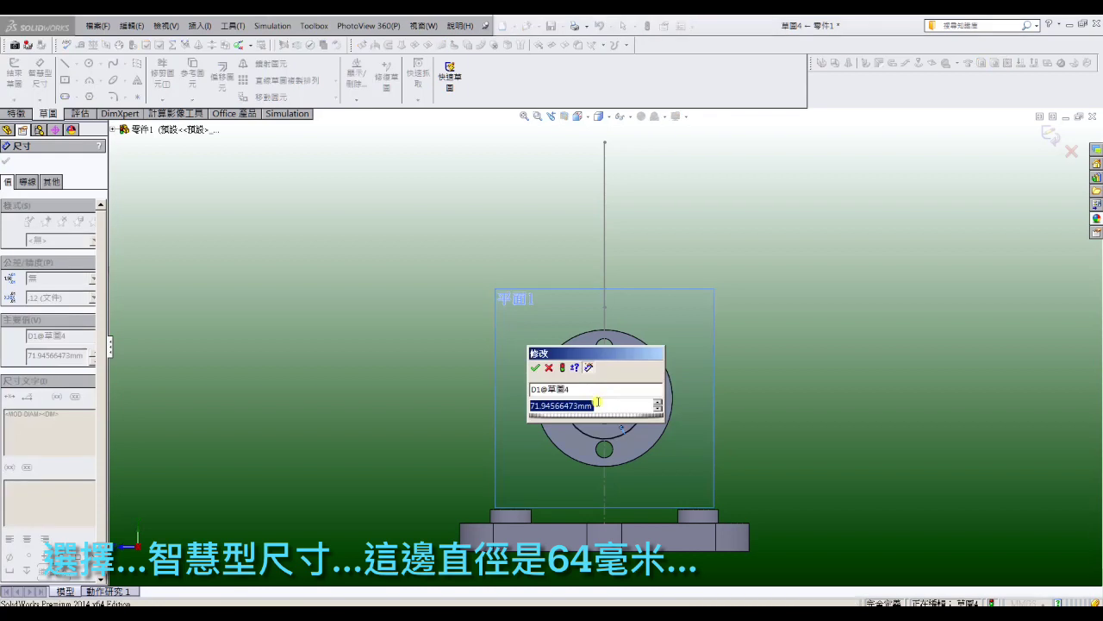
type("64")
key("Return")
left_click(14, 74)
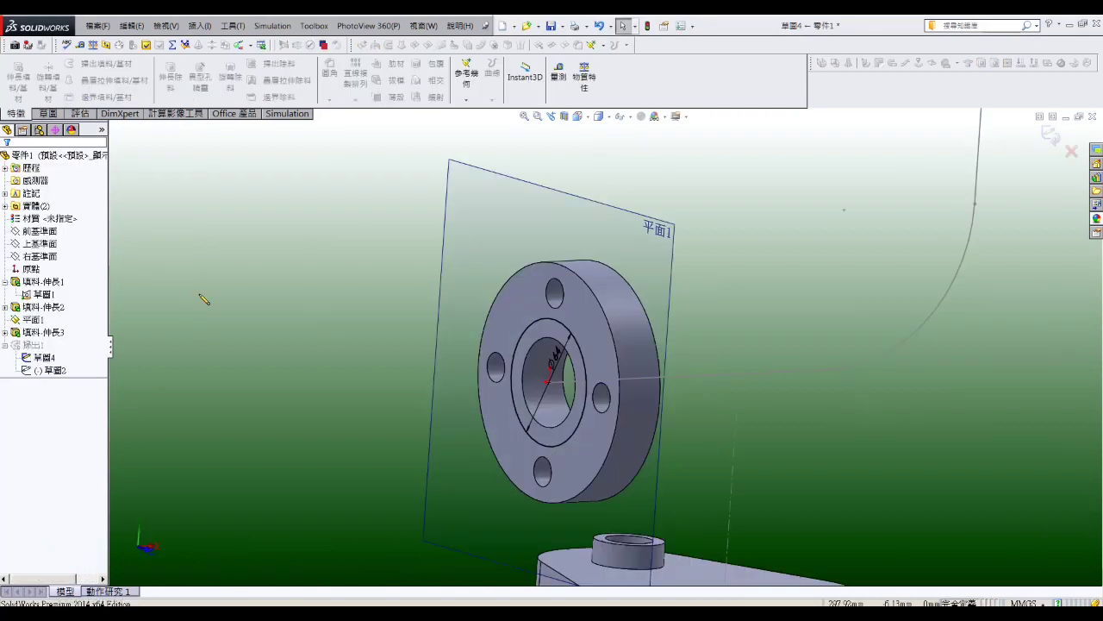
left_click(529, 355)
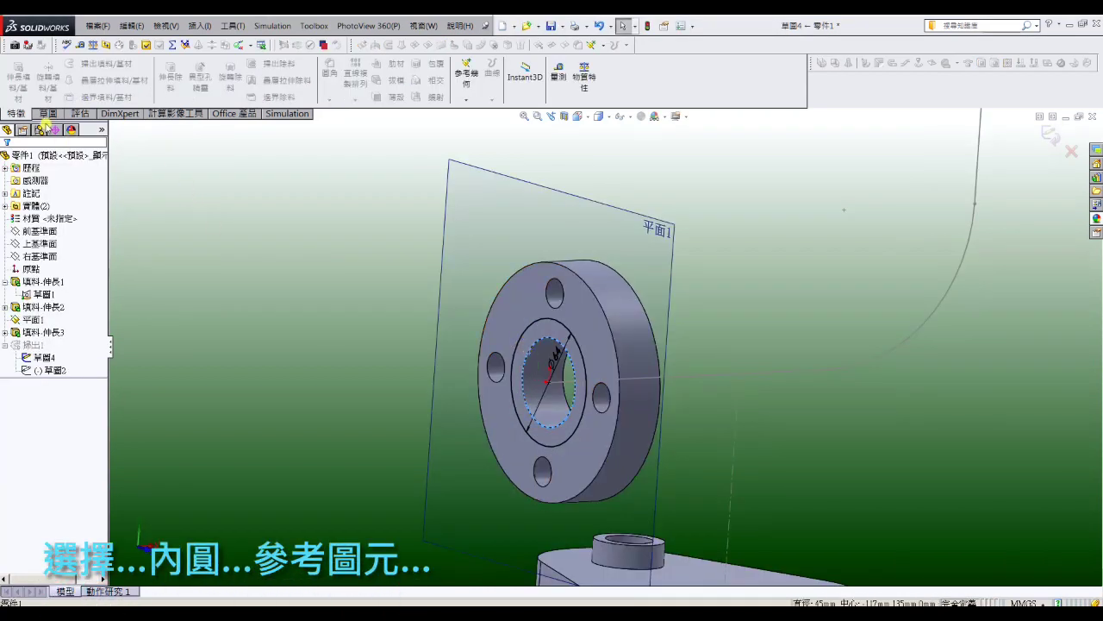
left_click(44, 116)
Sweep the Ø64 circle 草圖4 along the 草圖2 bent path to create 掃出1.
left_click(14, 69)
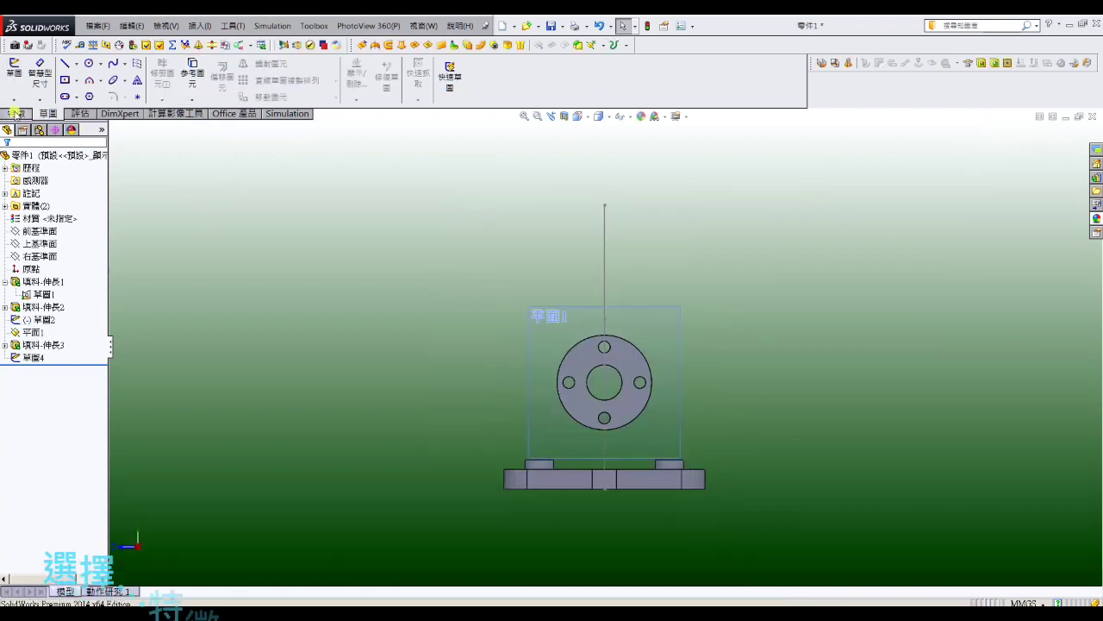
left_click(15, 112)
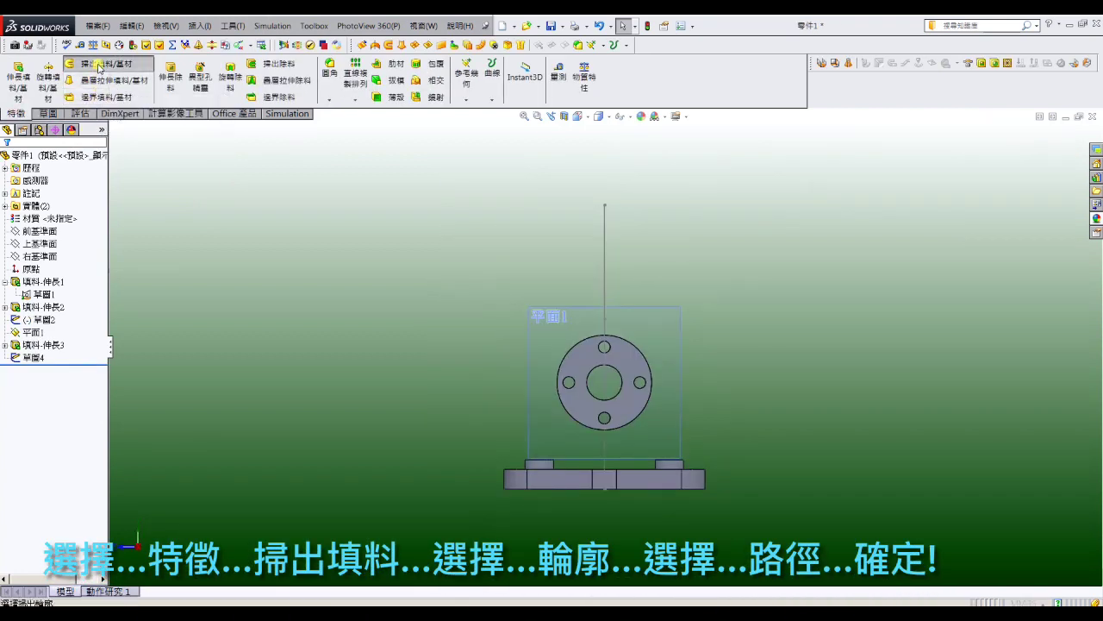
left_click(99, 67)
left_click(113, 130)
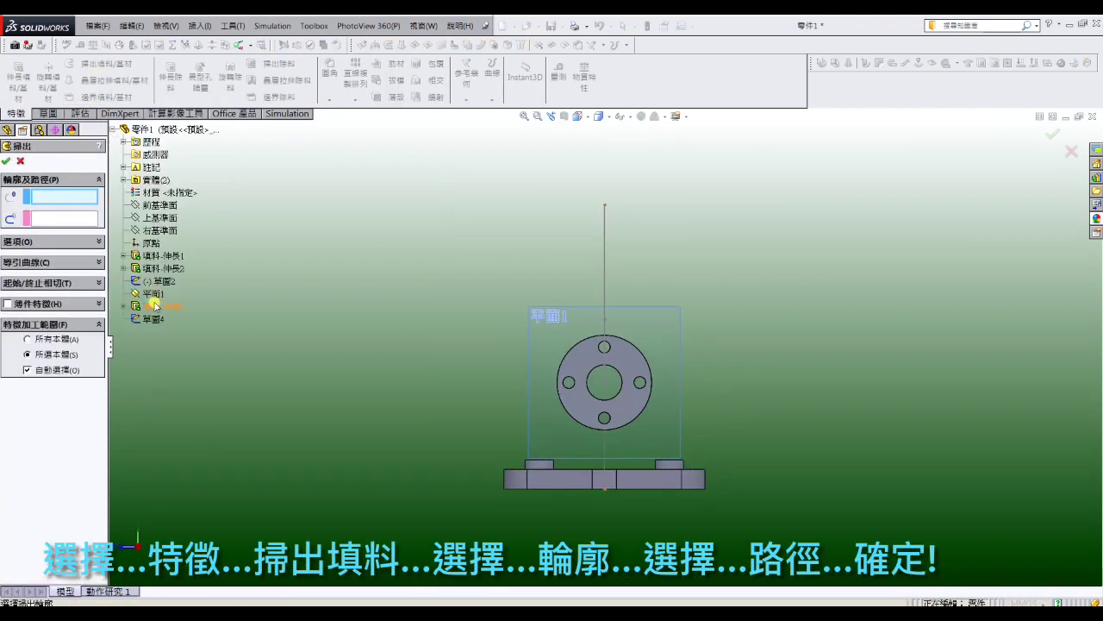
left_click(603, 280)
left_click(7, 160)
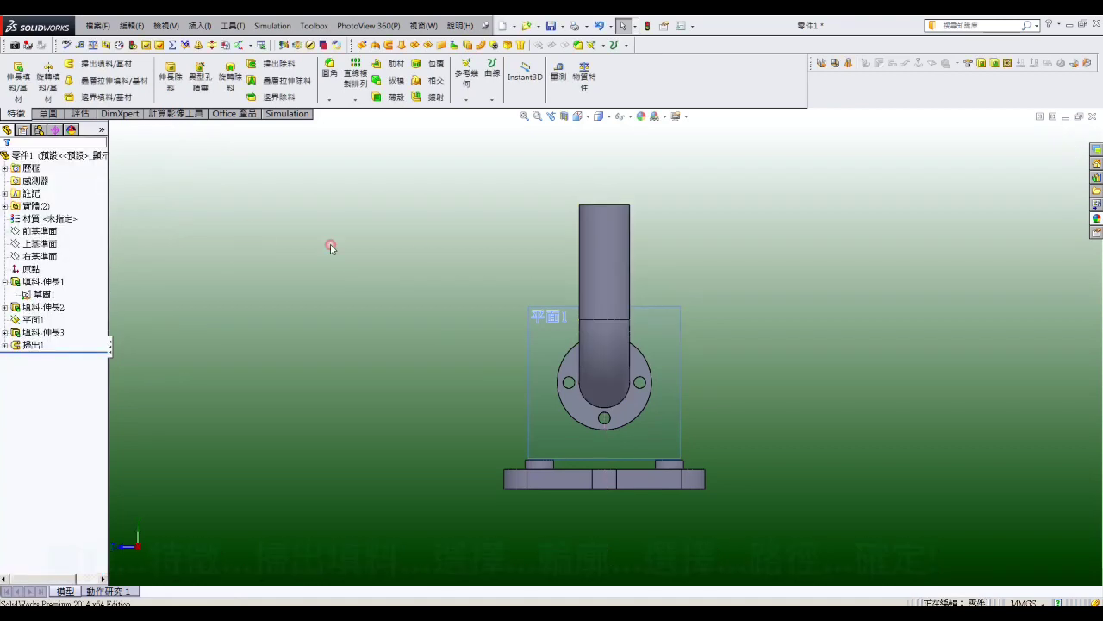
scroll(198, 289, "up", 2)
Start a sketch on the pipe's top end face, draw the outer flange circle, and view it normal-to.
scroll(413, 284, "up", 1)
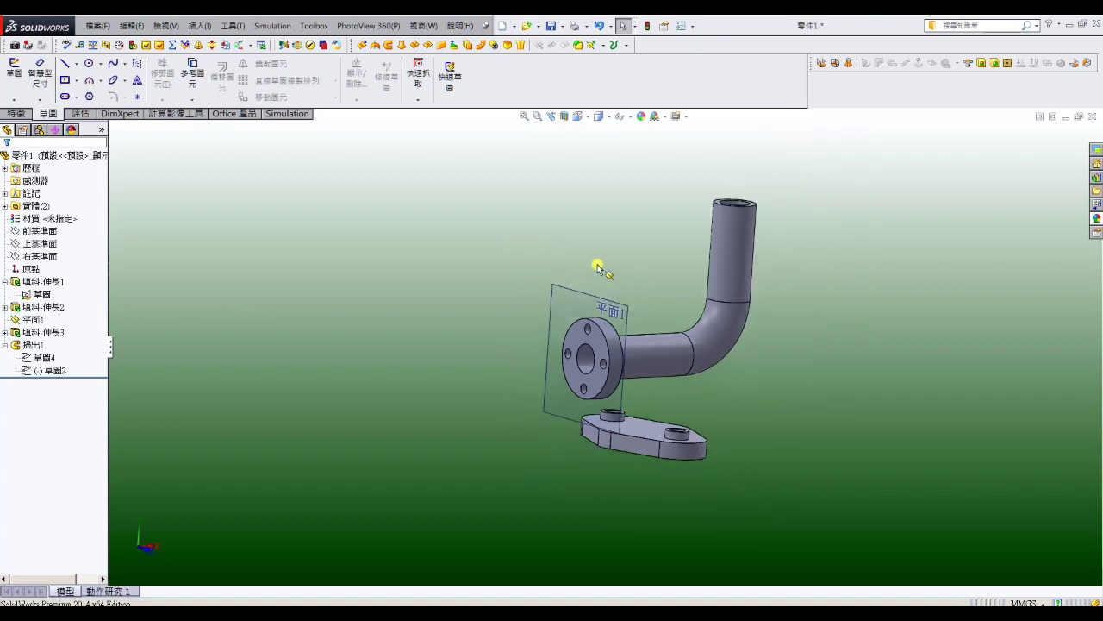
scroll(776, 242, "down", 1)
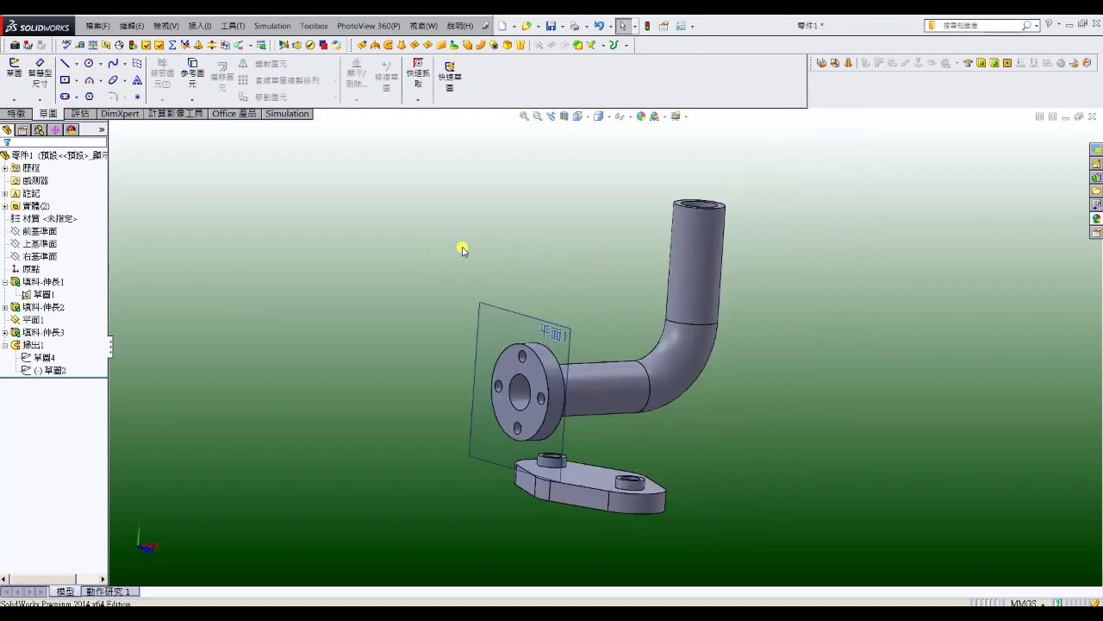
scroll(763, 207, "down", 2)
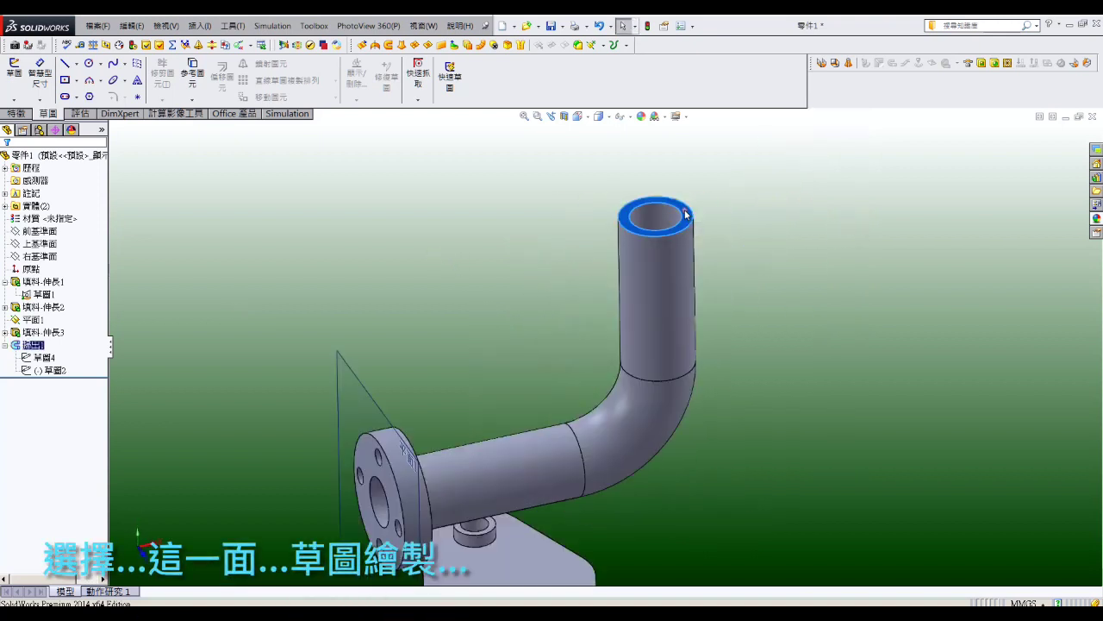
left_click(14, 69)
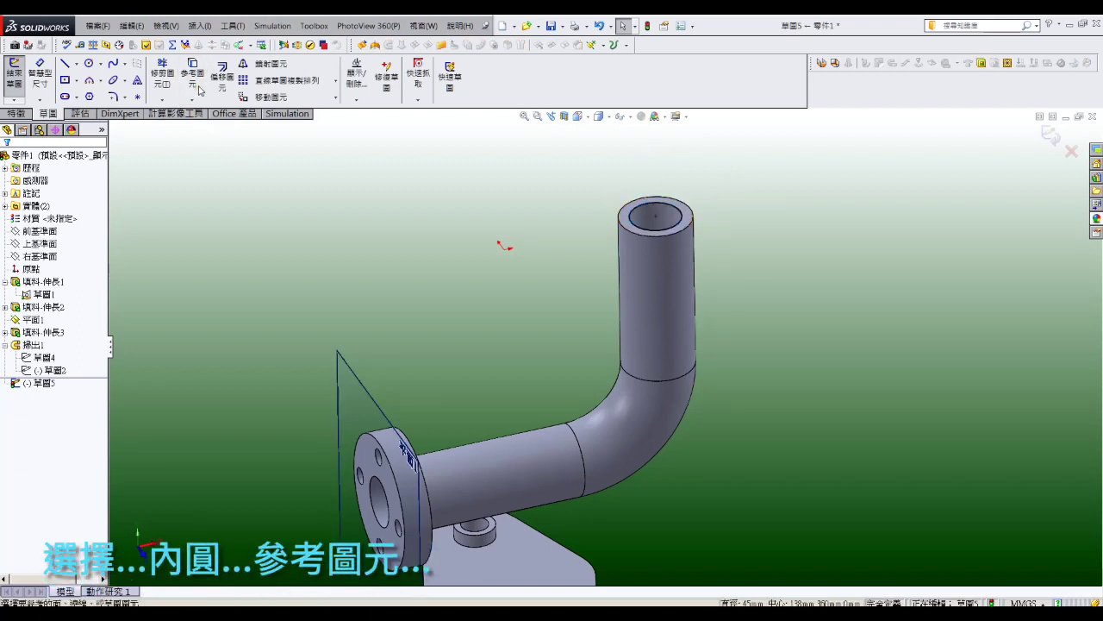
left_click(89, 63)
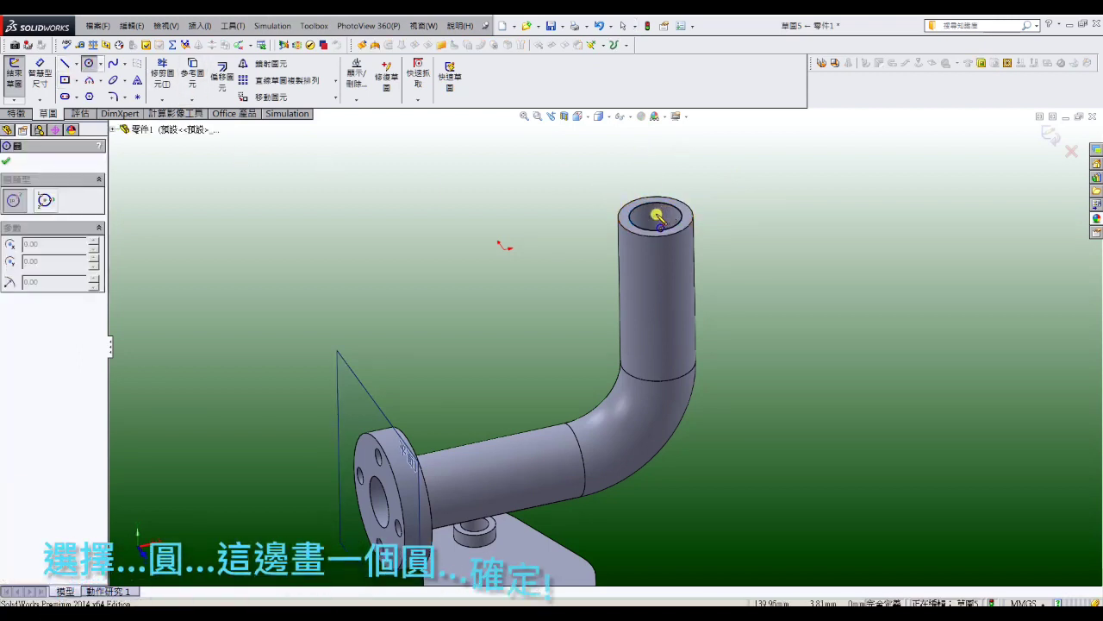
left_click(655, 216)
right_click(727, 191)
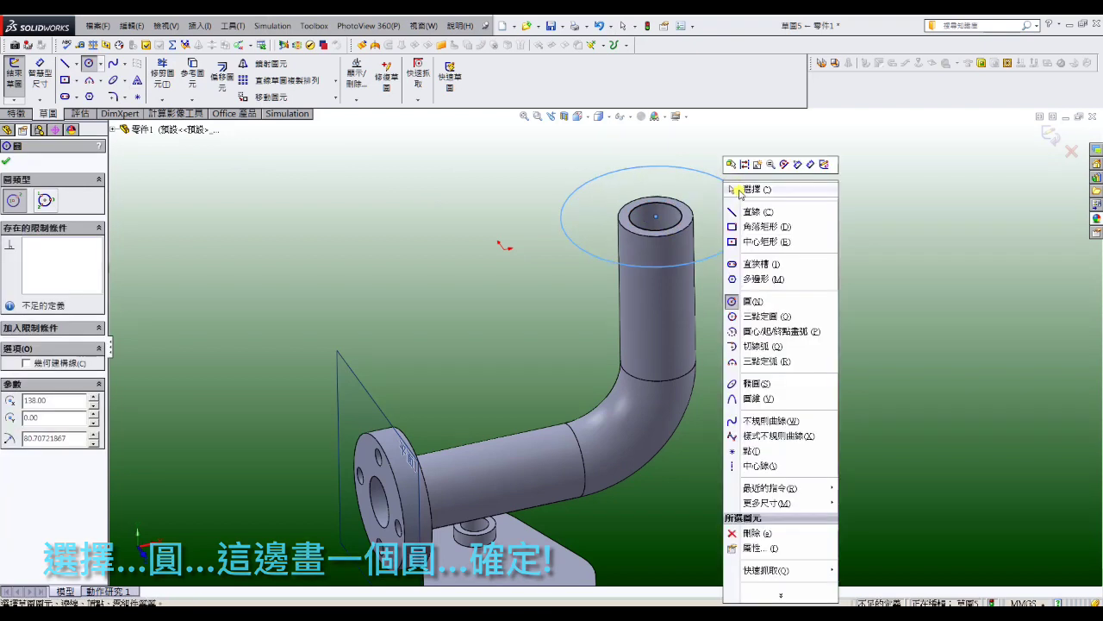
left_click(762, 193)
left_click(577, 115)
left_click(641, 161)
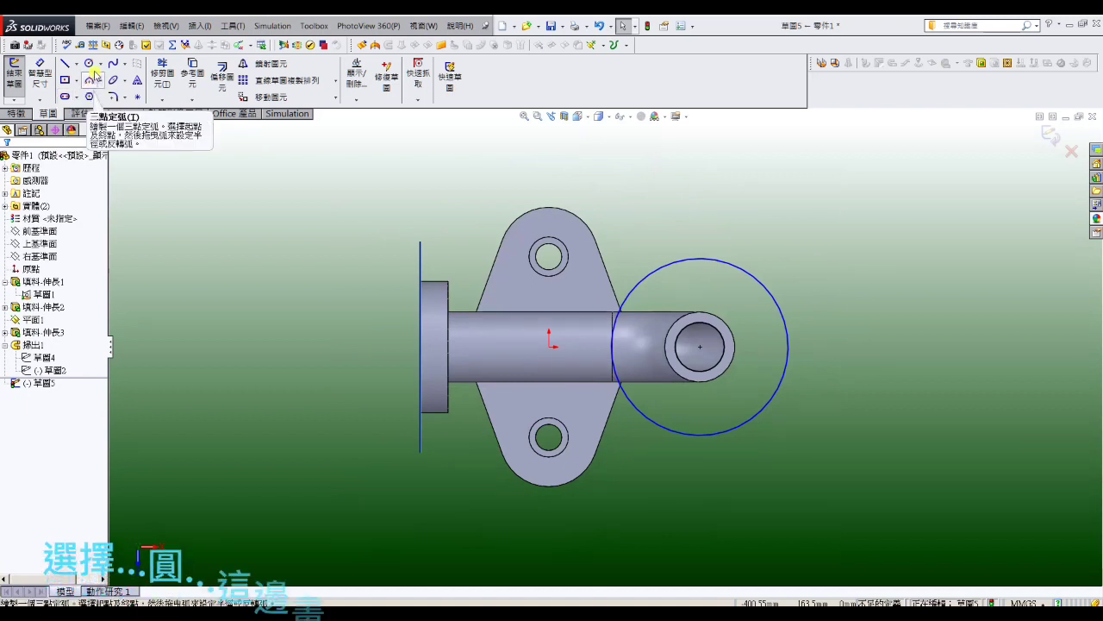
Add a concentric bolt circle and a small hole circle, making the bolt circle construction geometry.
left_click(89, 63)
left_click(700, 346)
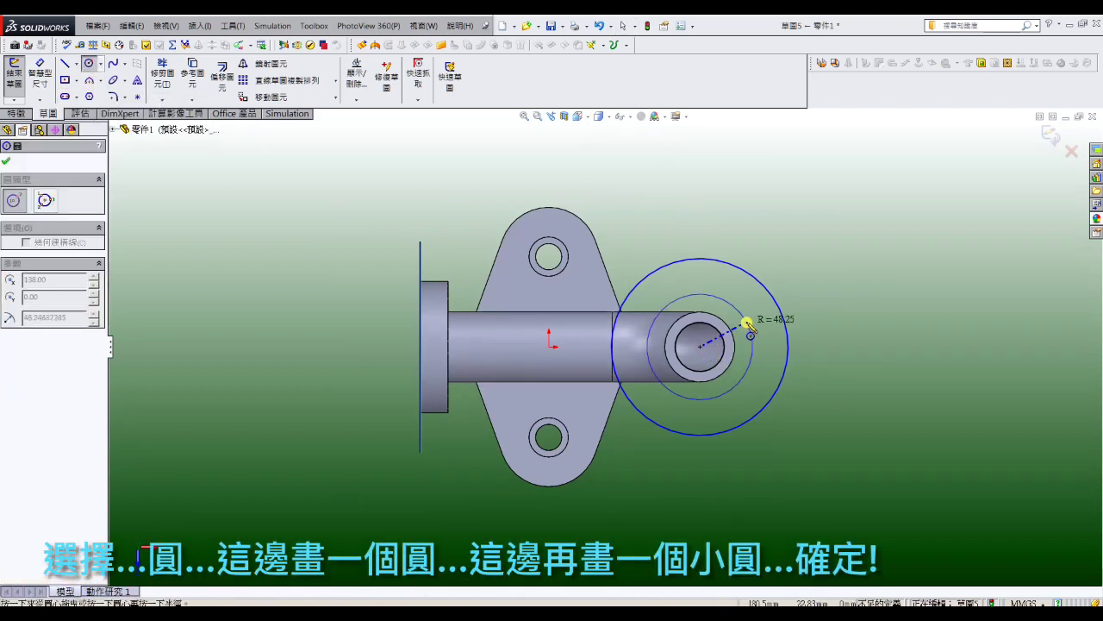
left_click(773, 349)
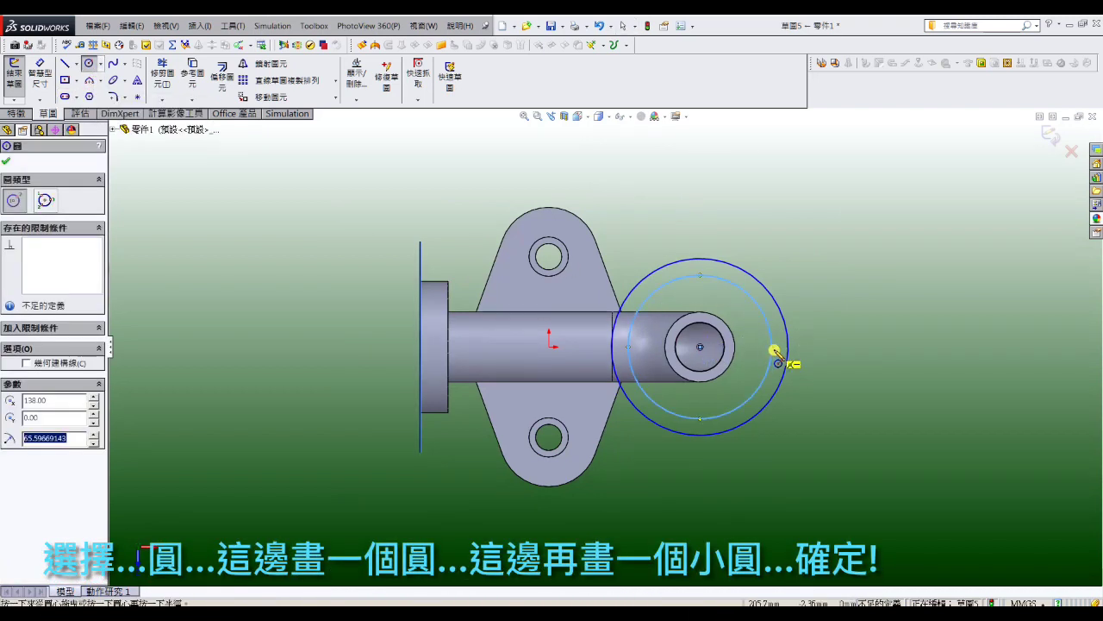
left_click(771, 346)
left_click(775, 333)
right_click(776, 334)
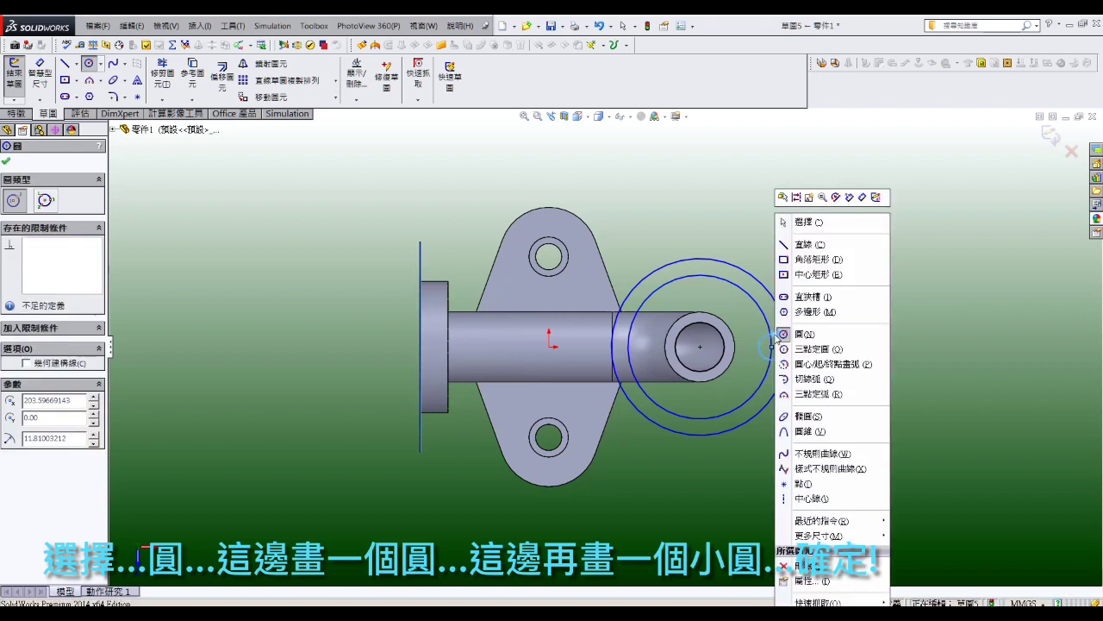
left_click(800, 221)
left_click(751, 298)
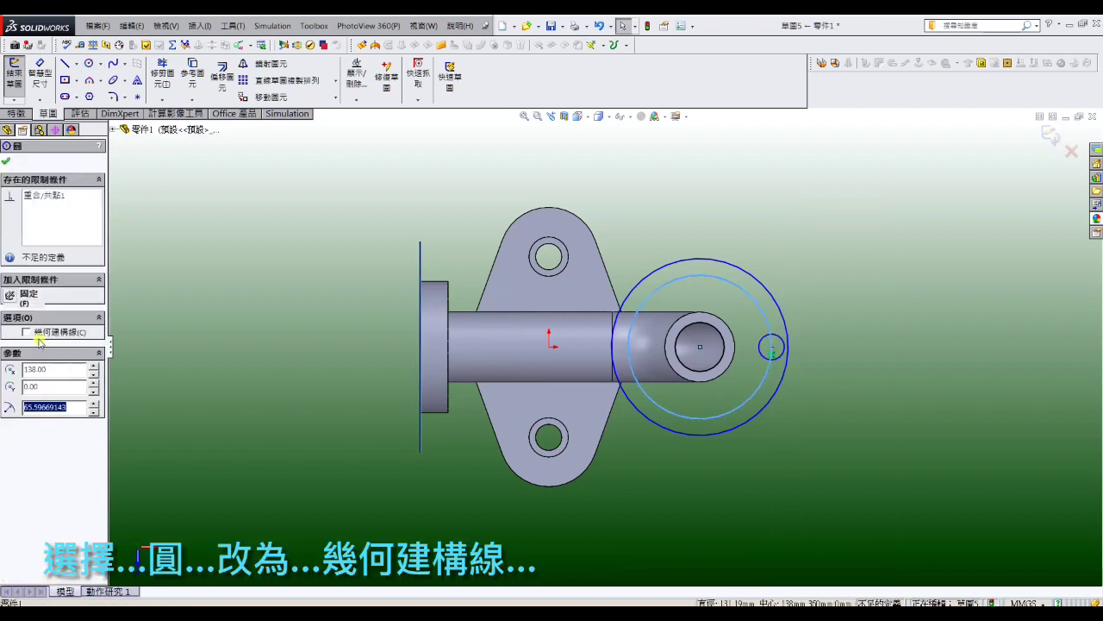
left_click(198, 283)
Dimension the circles: Ø90 bolt circle, Ø15 hole and Ø120 outer circle.
left_click(39, 74)
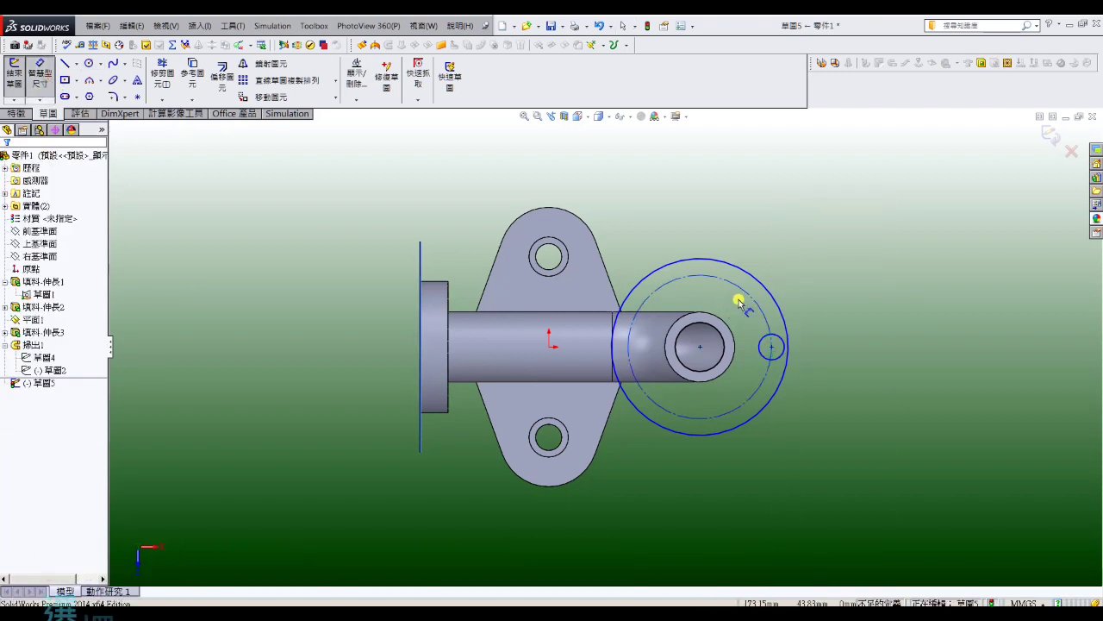
left_click(747, 293)
left_click(739, 304)
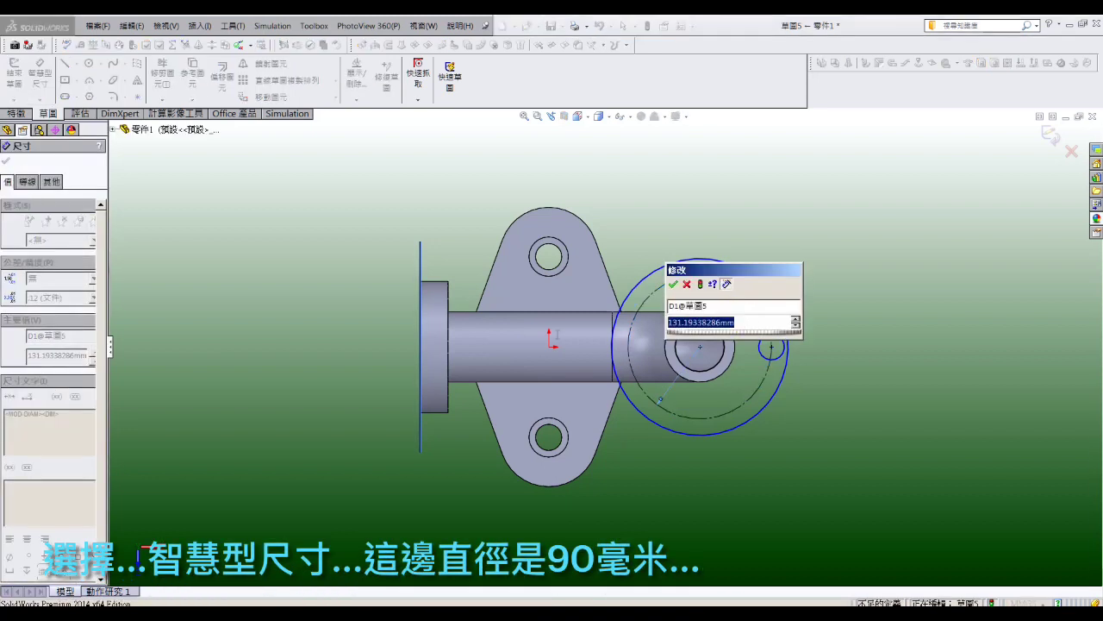
type("90")
key("Return")
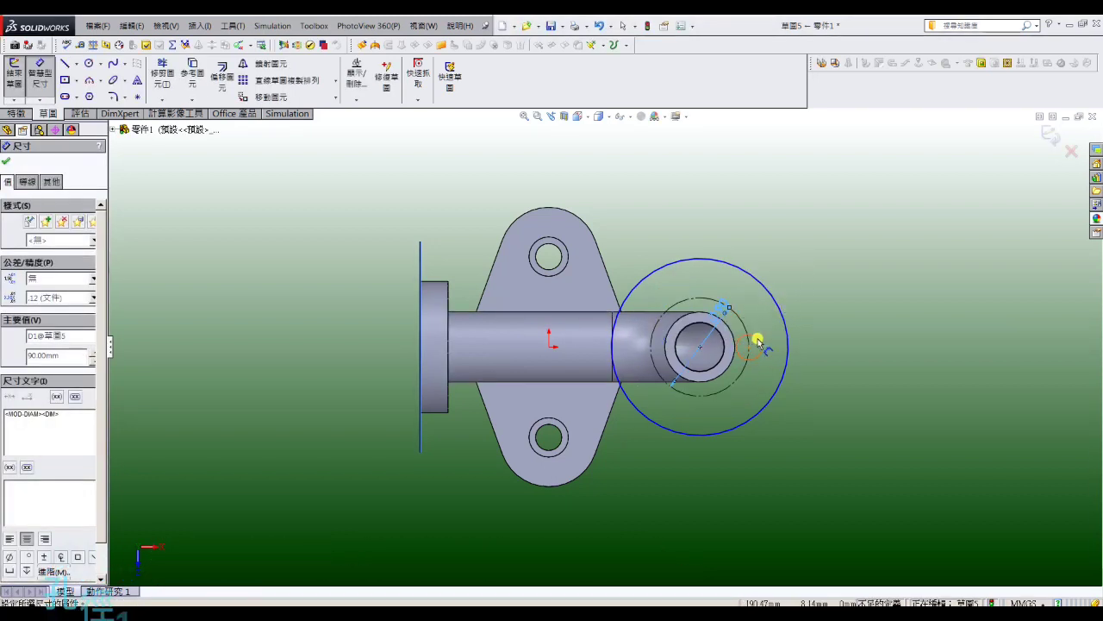
left_click(756, 340)
left_click(768, 337)
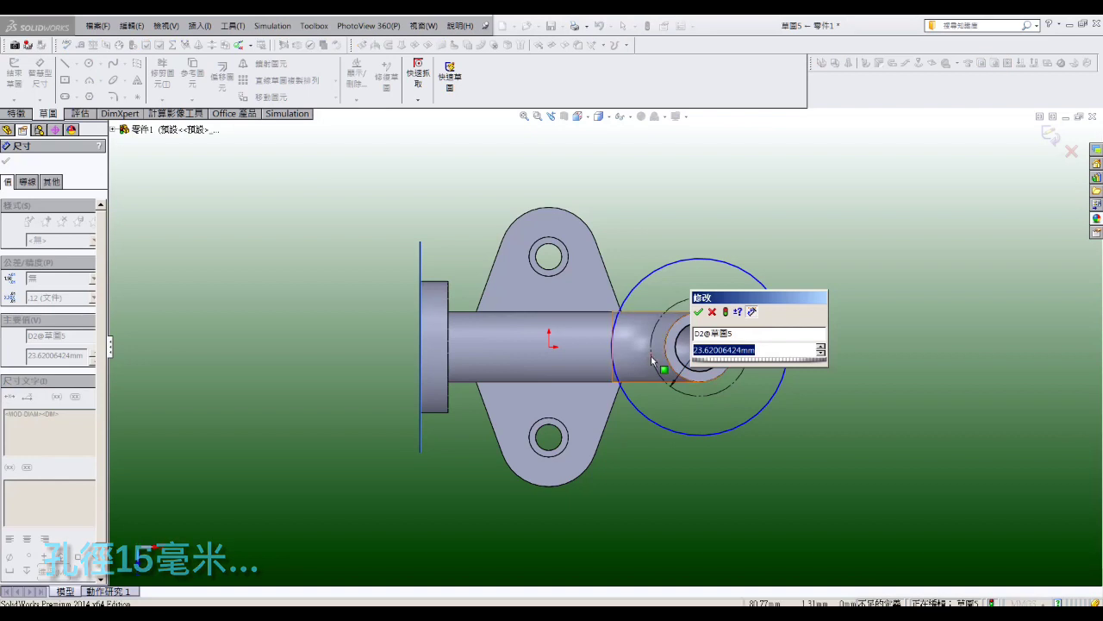
type("15")
key("Return")
left_click(752, 281)
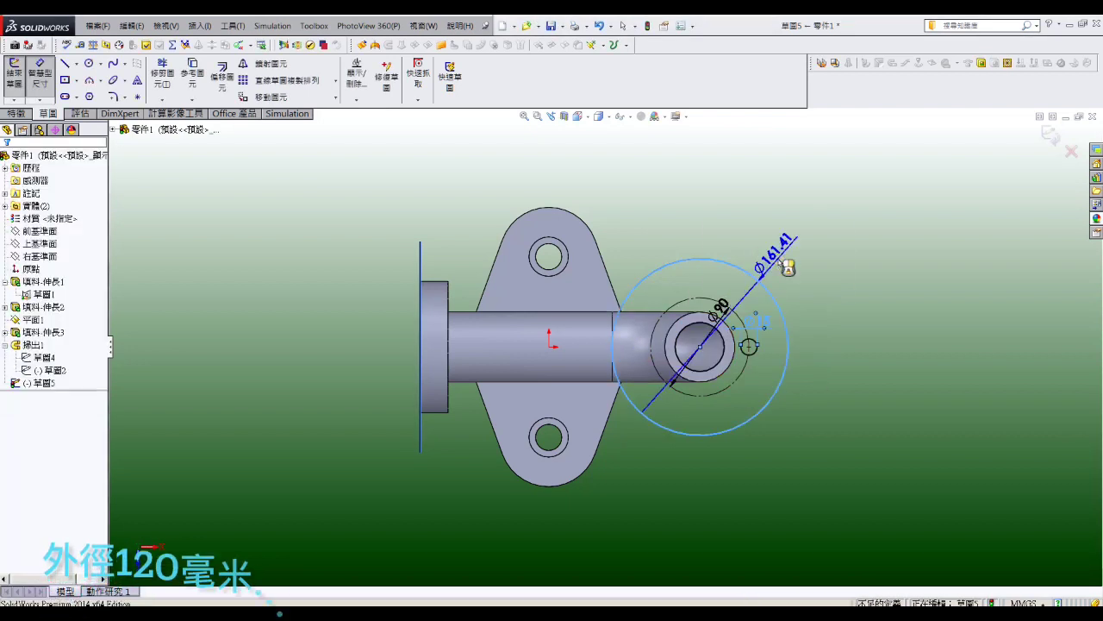
left_click(782, 265)
type("120")
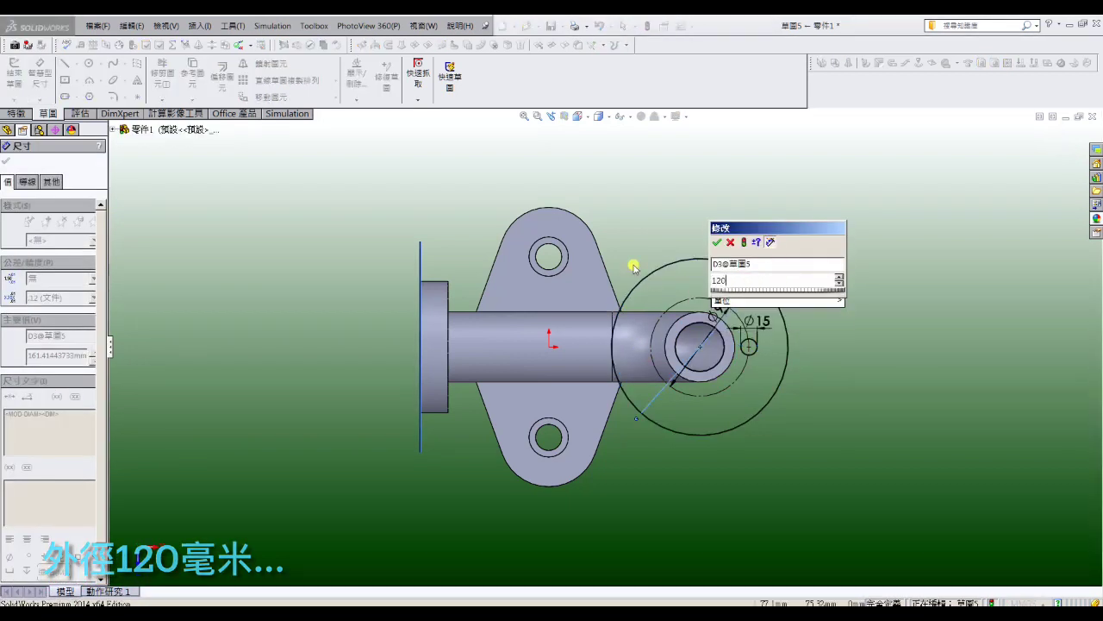
key("Return")
key("Escape")
left_click(335, 80)
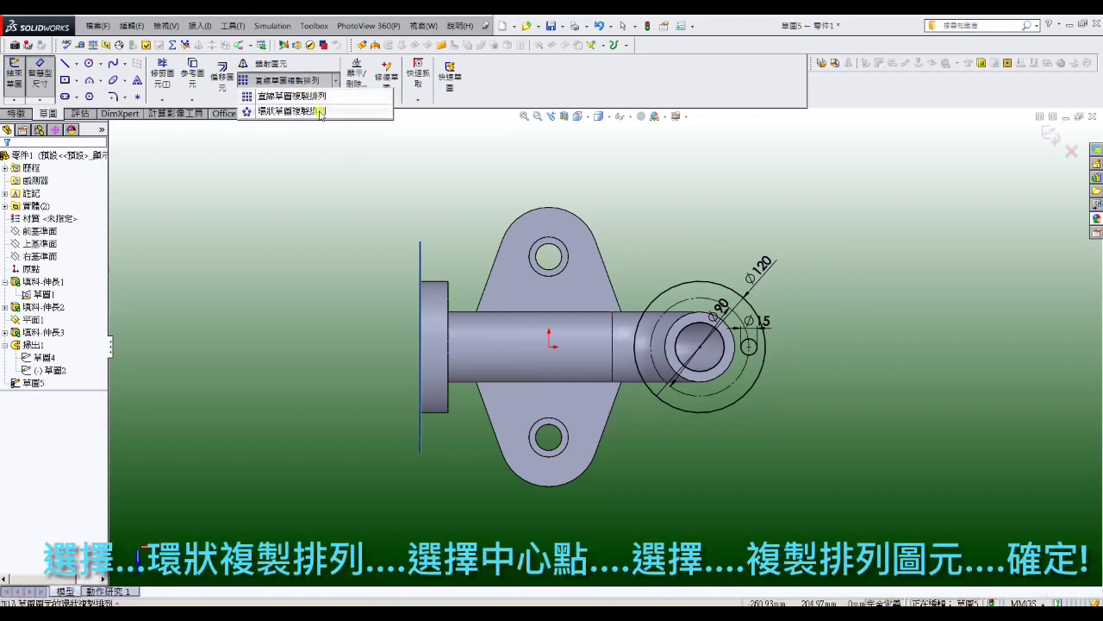
Pattern the 15 mm hole four times around the pipe centre.
left_click(291, 110)
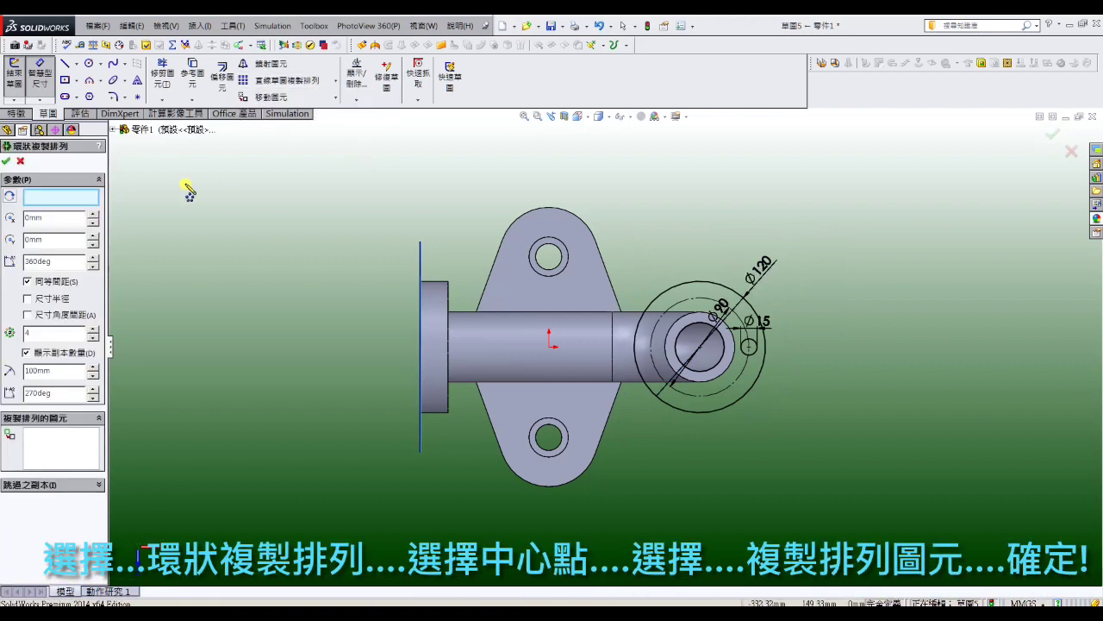
left_click(701, 349)
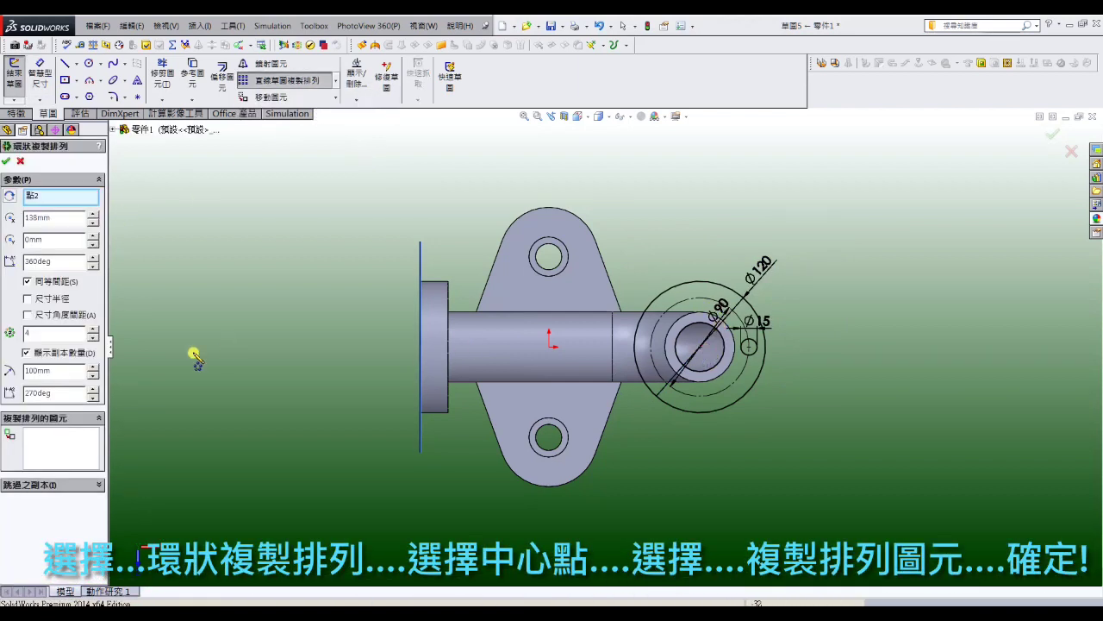
left_click(746, 365)
left_click(6, 160)
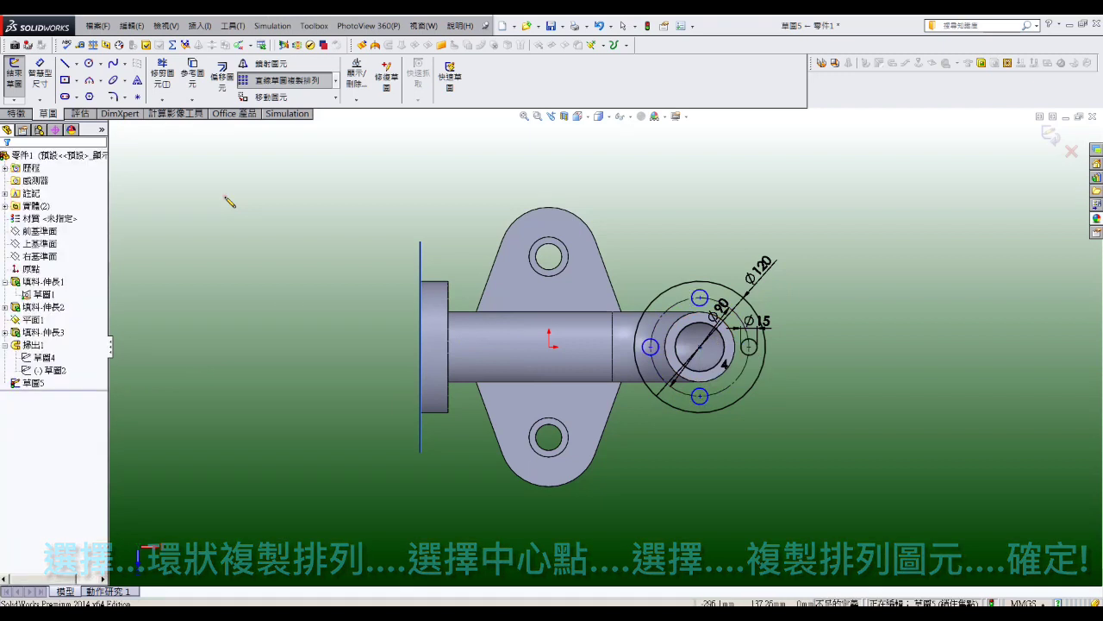
Extrude the flange sketch 25 mm blind into the top flange.
left_click(15, 113)
left_click(17, 80)
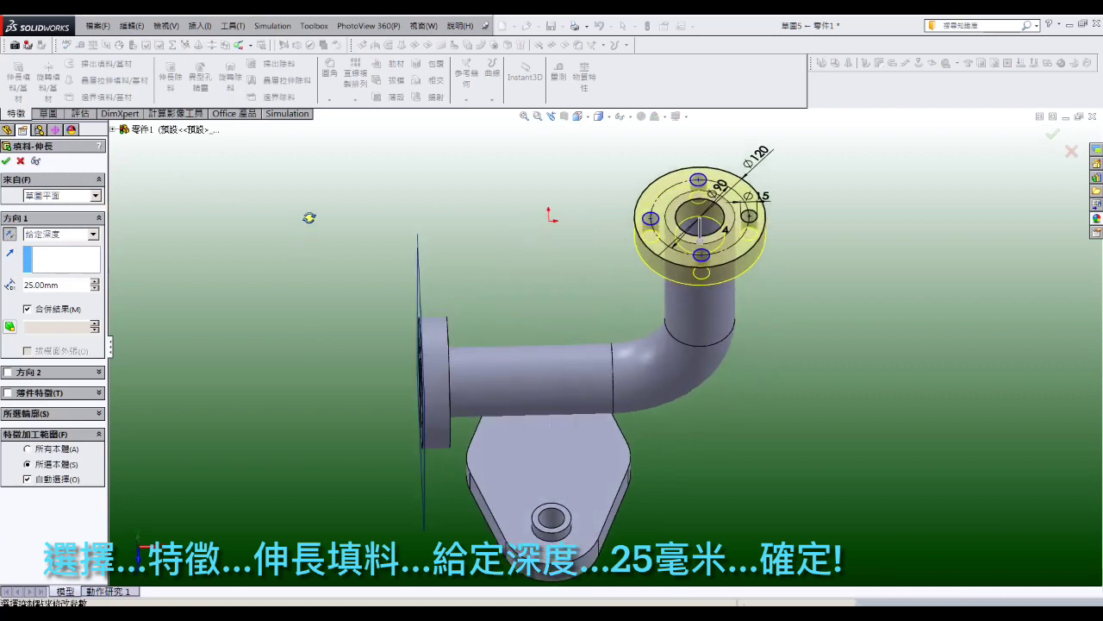
left_click(8, 161)
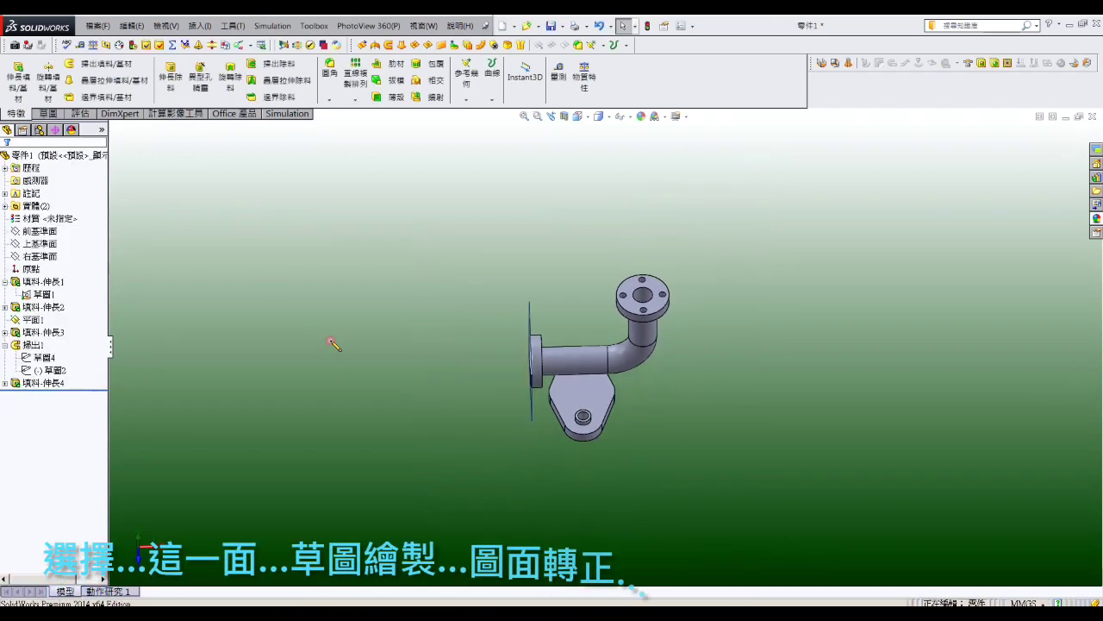
Sketch a center rectangle on the bracket face, from the origin out to the pipe.
left_click(580, 398)
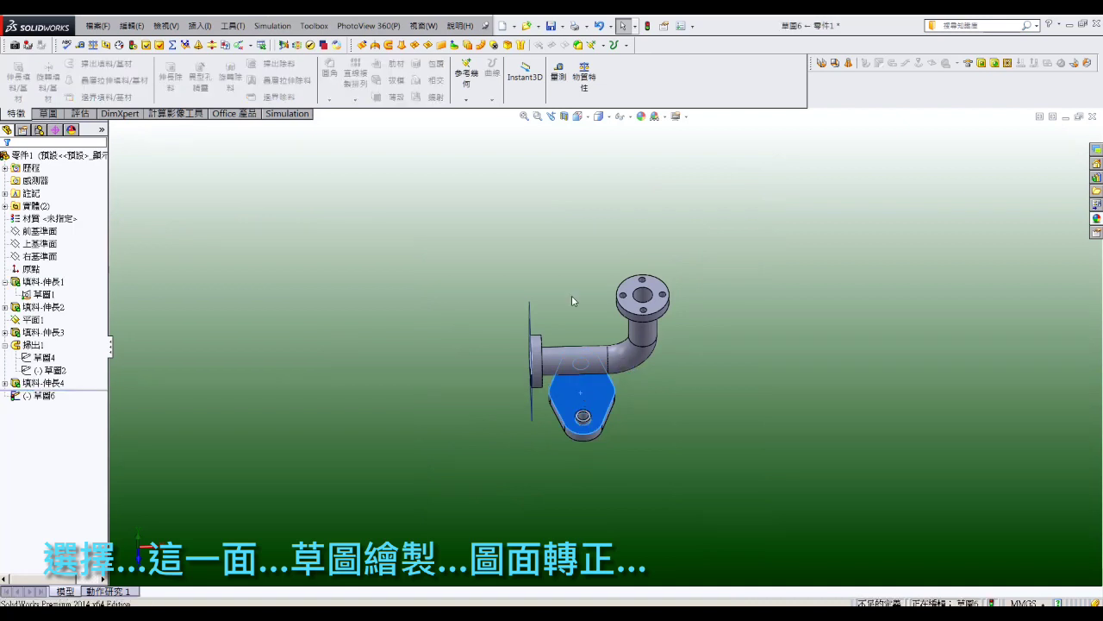
left_click(539, 253)
left_click(591, 121)
left_click(637, 183)
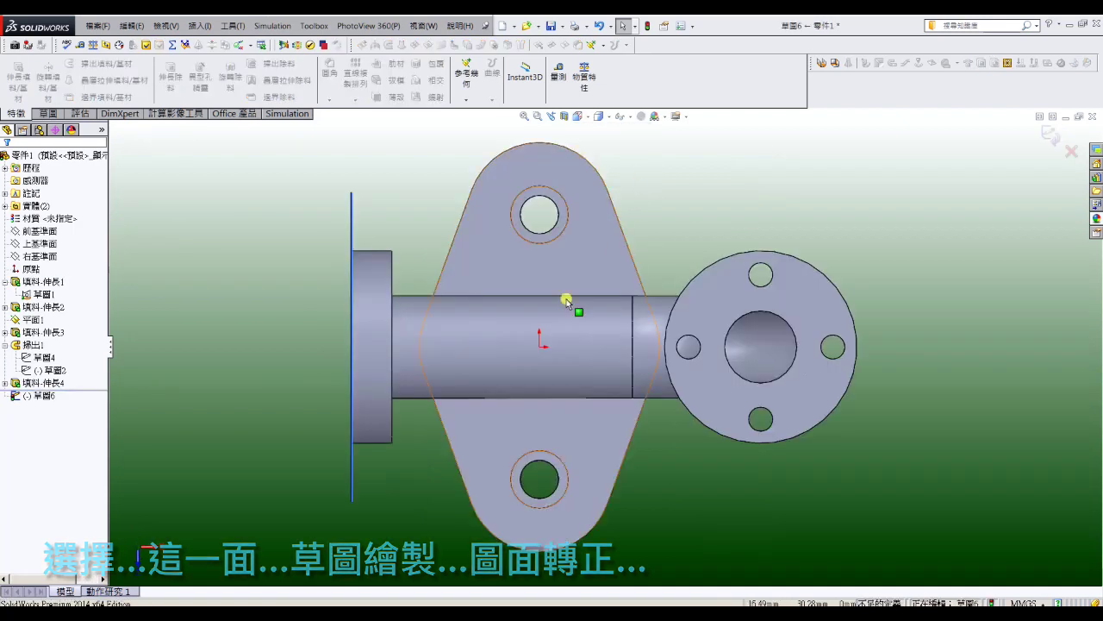
left_click(49, 115)
left_click(76, 81)
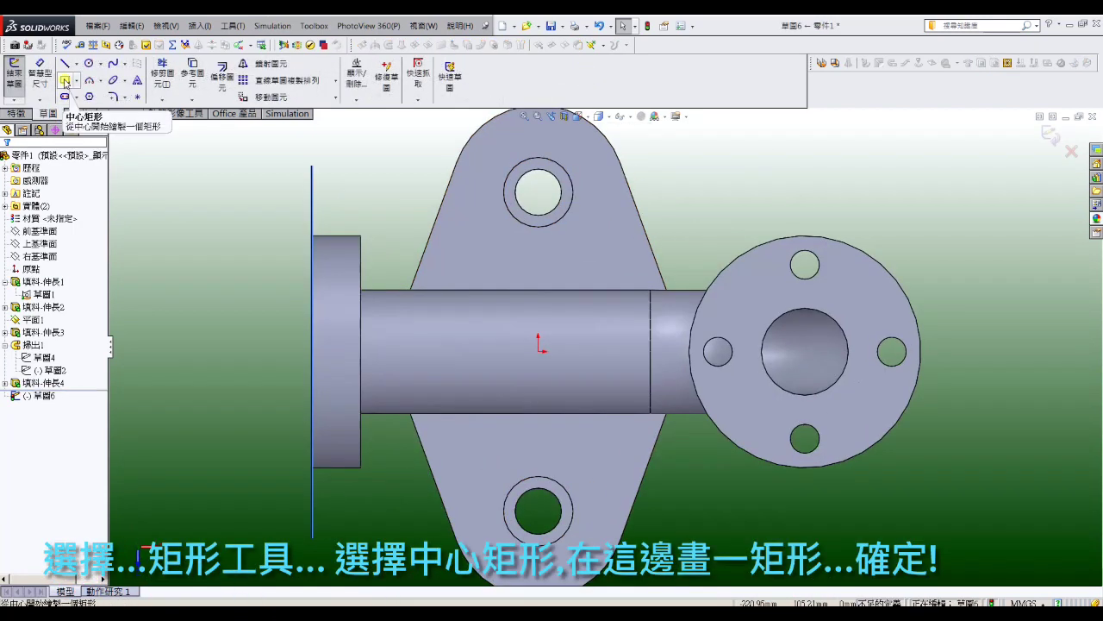
left_click(86, 103)
left_click(540, 352)
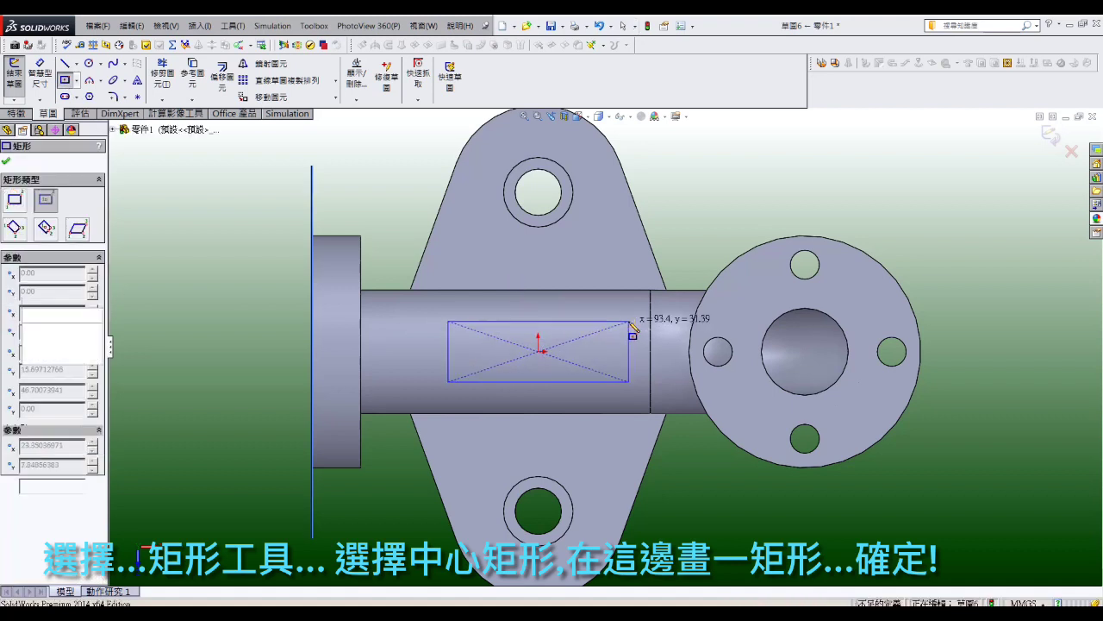
left_click(628, 320)
right_click(628, 321)
left_click(656, 209)
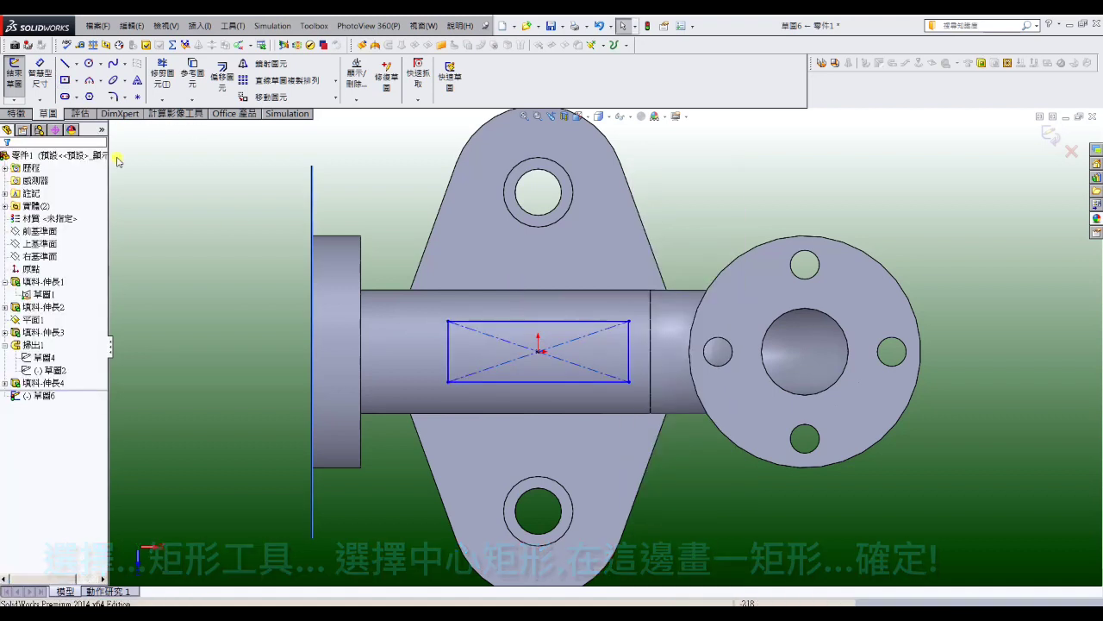
Dimension the rectangle 20 mm wide and 64 mm long.
left_click(40, 73)
left_click(450, 350)
left_click(427, 352)
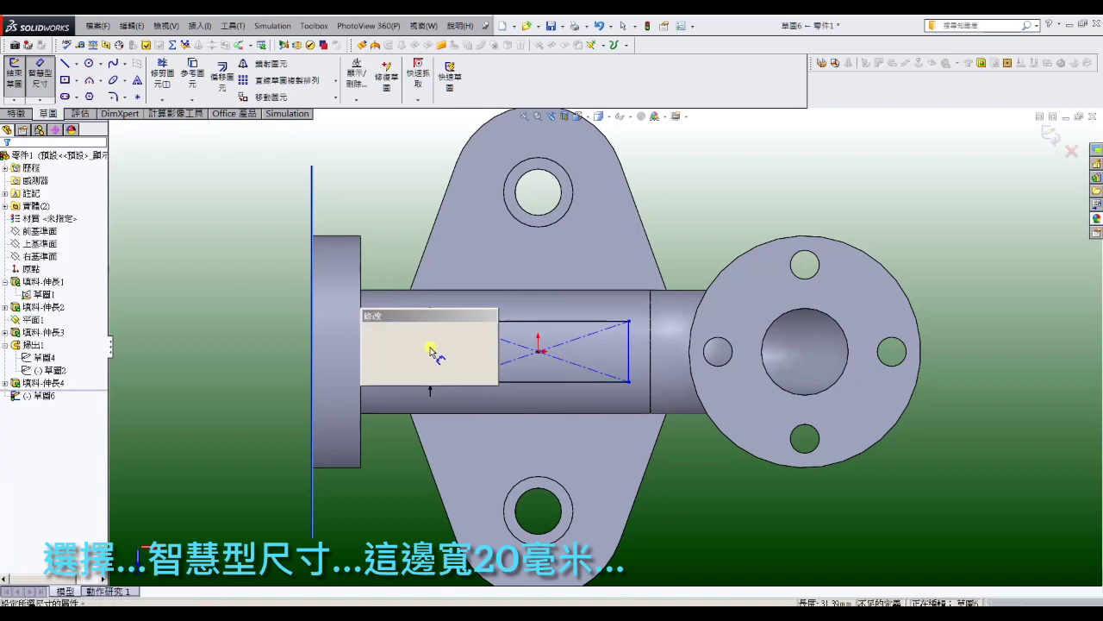
type("20")
key("Return")
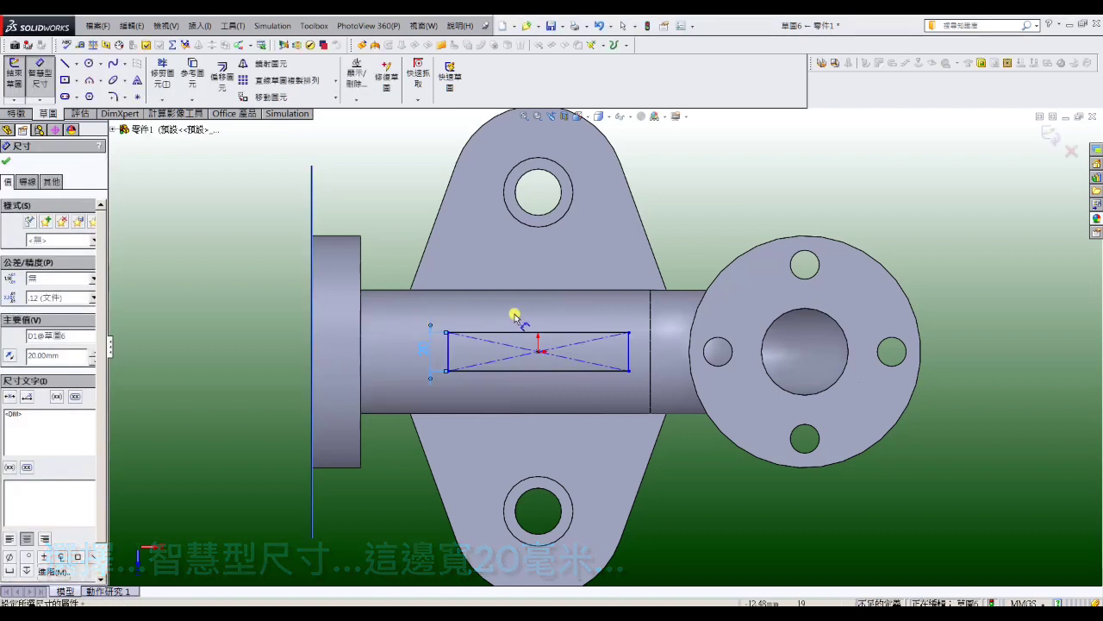
left_click(529, 332)
left_click(541, 323)
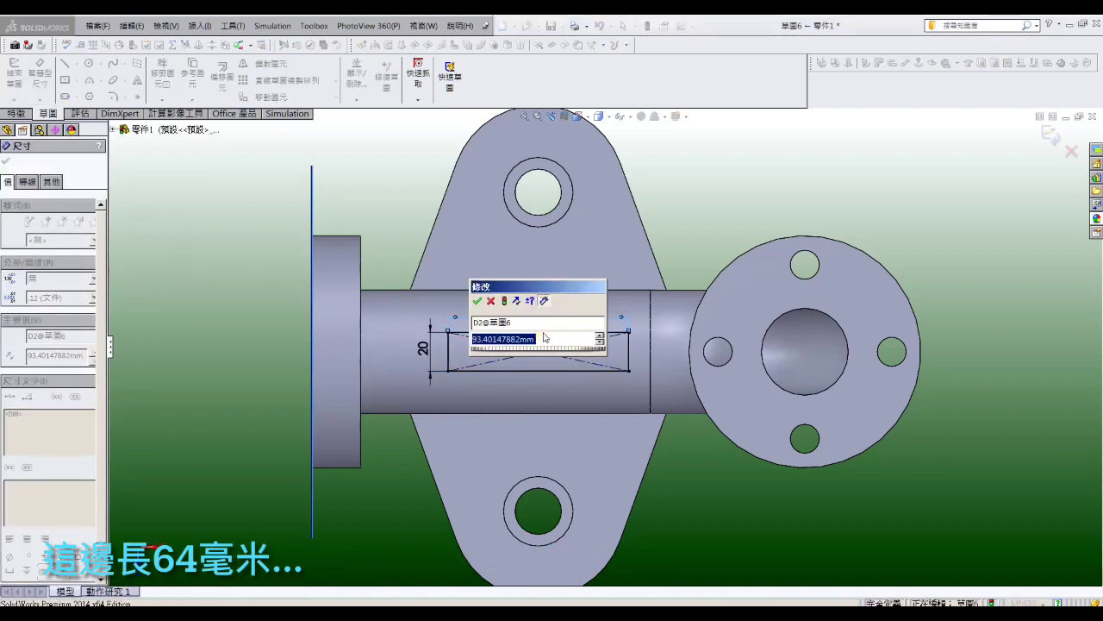
type("64")
key("Return")
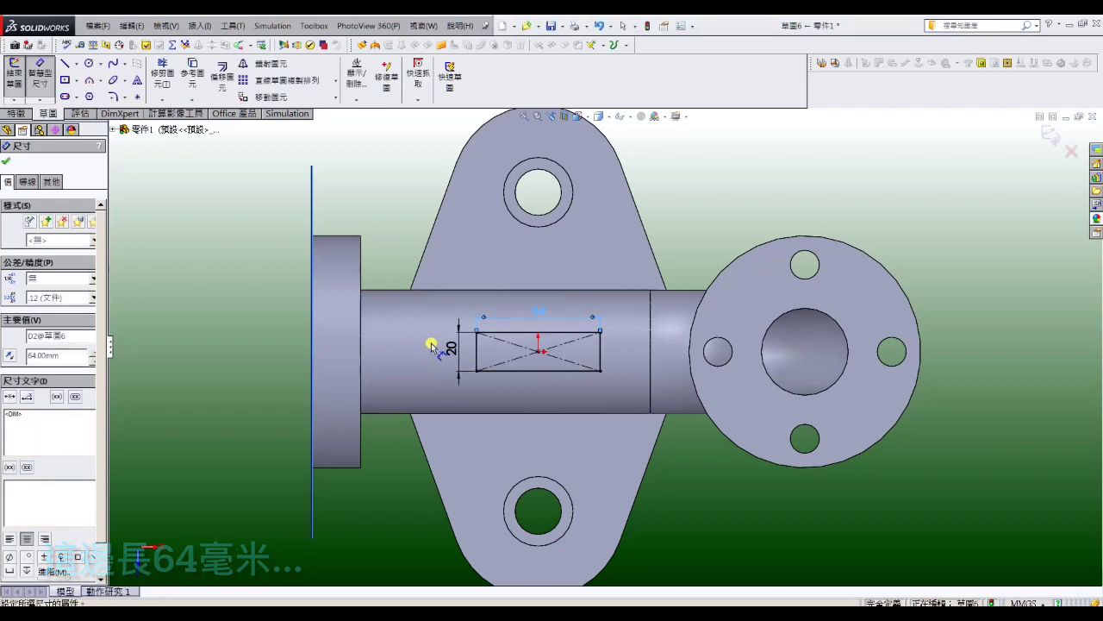
Extrude the rectangle Up To Body, stopping at the pipe body.
left_click(15, 113)
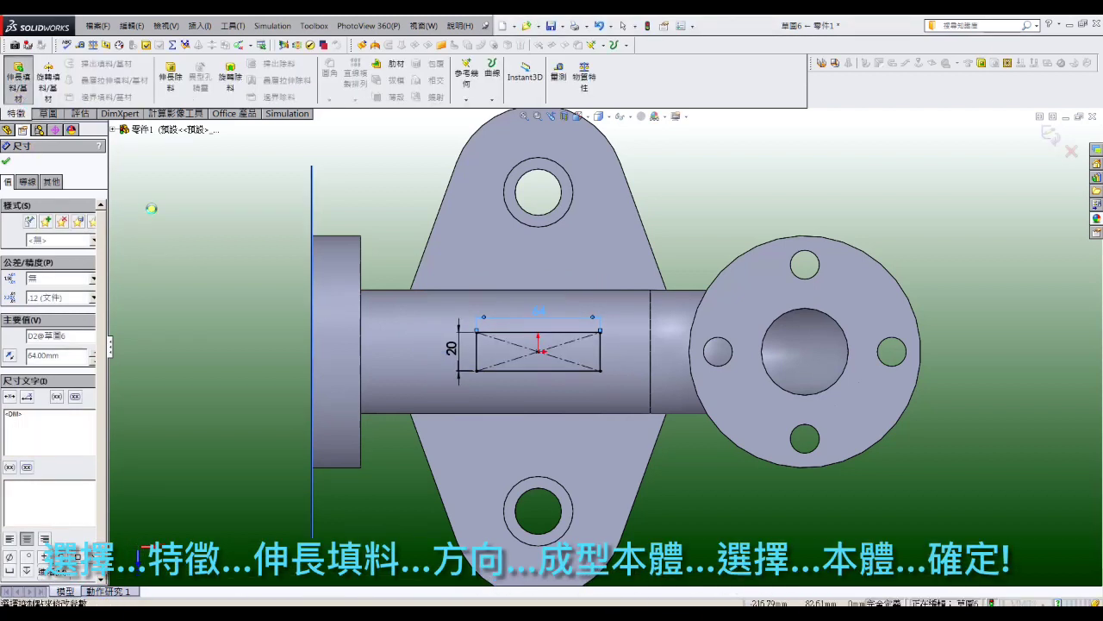
left_click(17, 78)
left_click(93, 235)
left_click(86, 305)
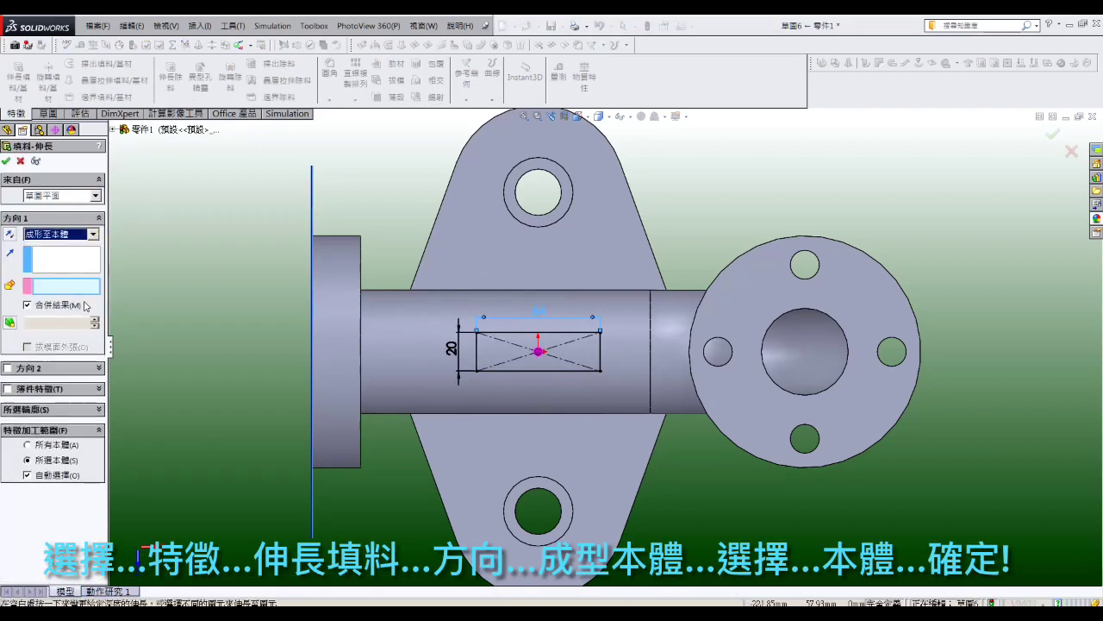
left_click(370, 356)
left_click(6, 161)
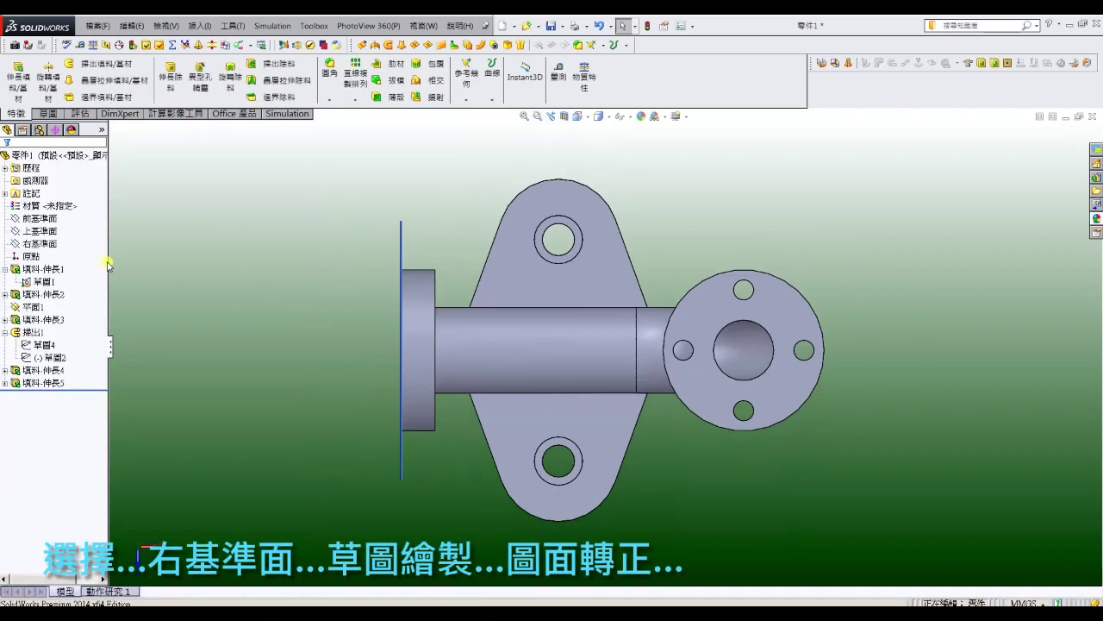
On the Right Plane, convert the pipe's inner circle and draw a slanted rib line chain to the base.
left_click(150, 224)
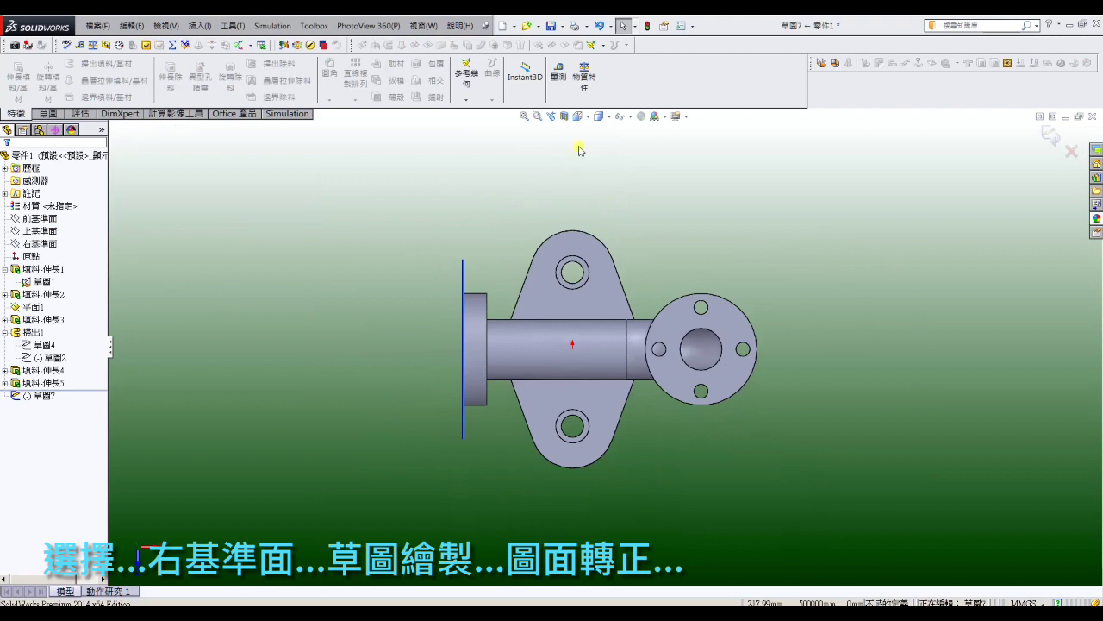
left_click(587, 117)
left_click(636, 173)
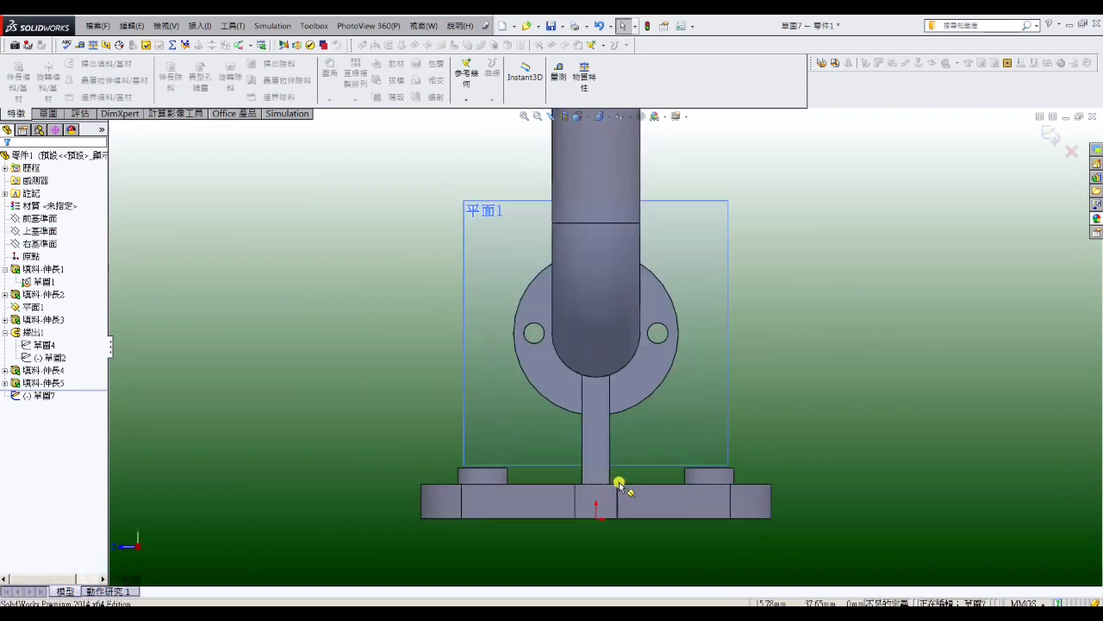
left_click(556, 340)
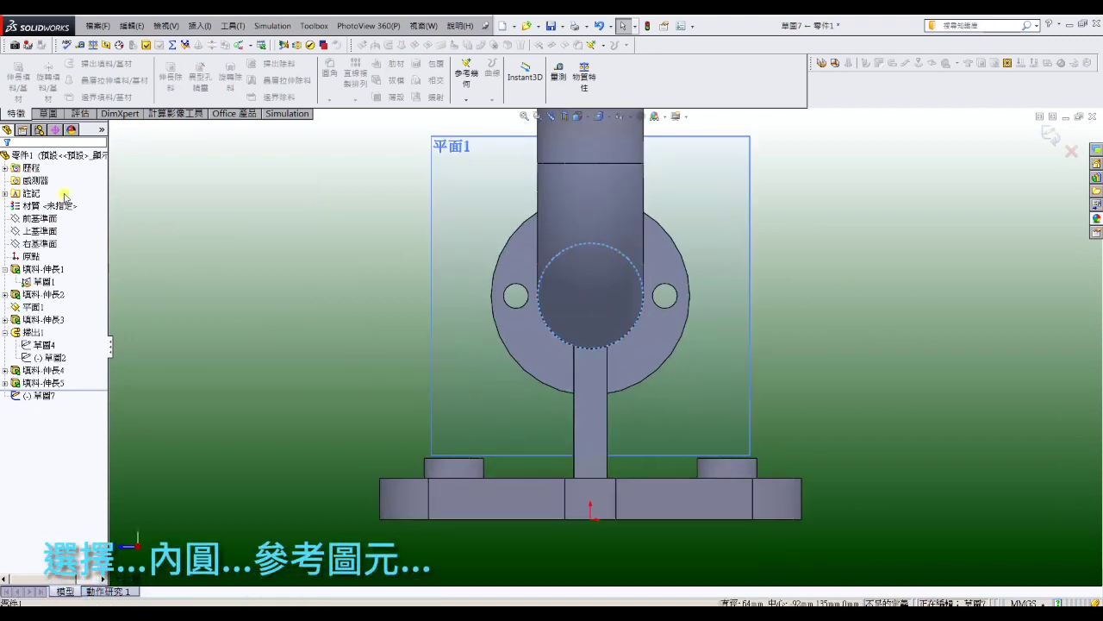
left_click(48, 113)
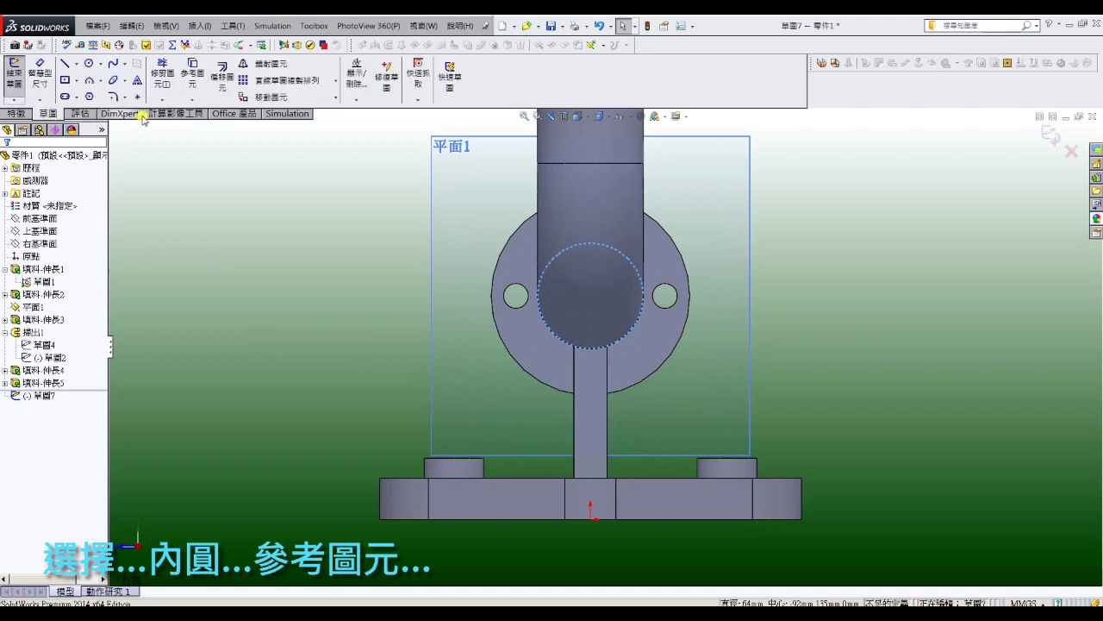
left_click(192, 75)
left_click(65, 63)
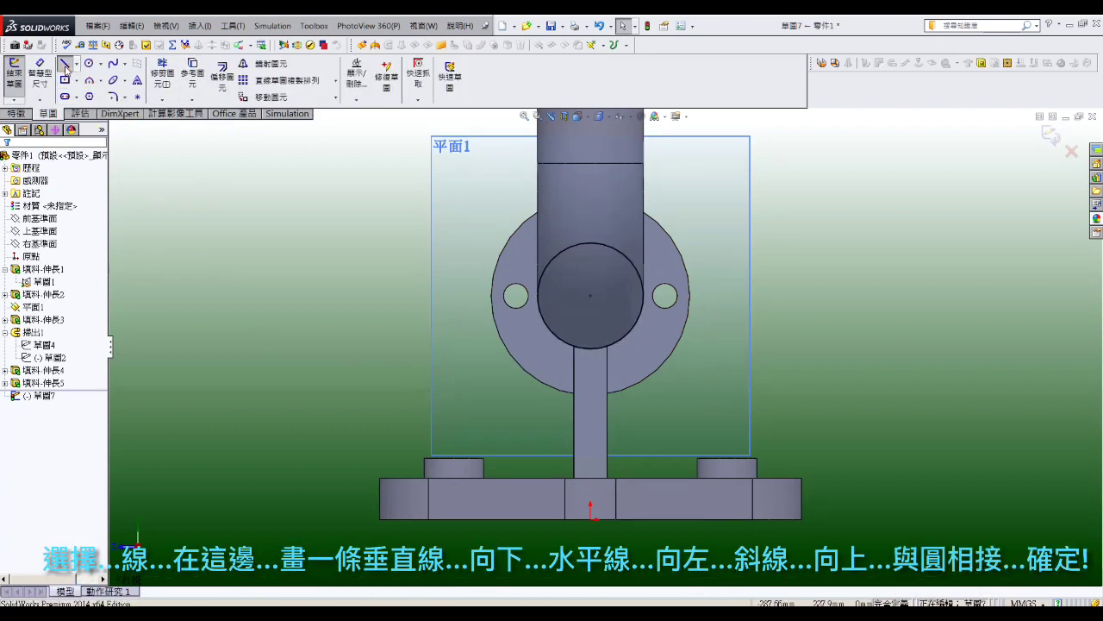
left_click(590, 349)
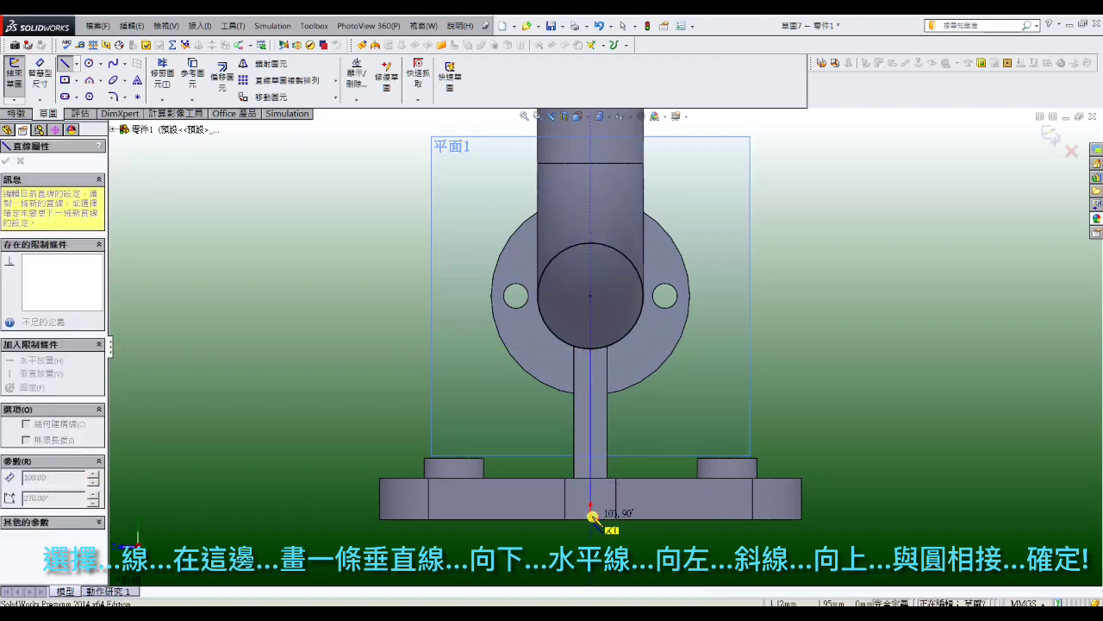
left_click(590, 478)
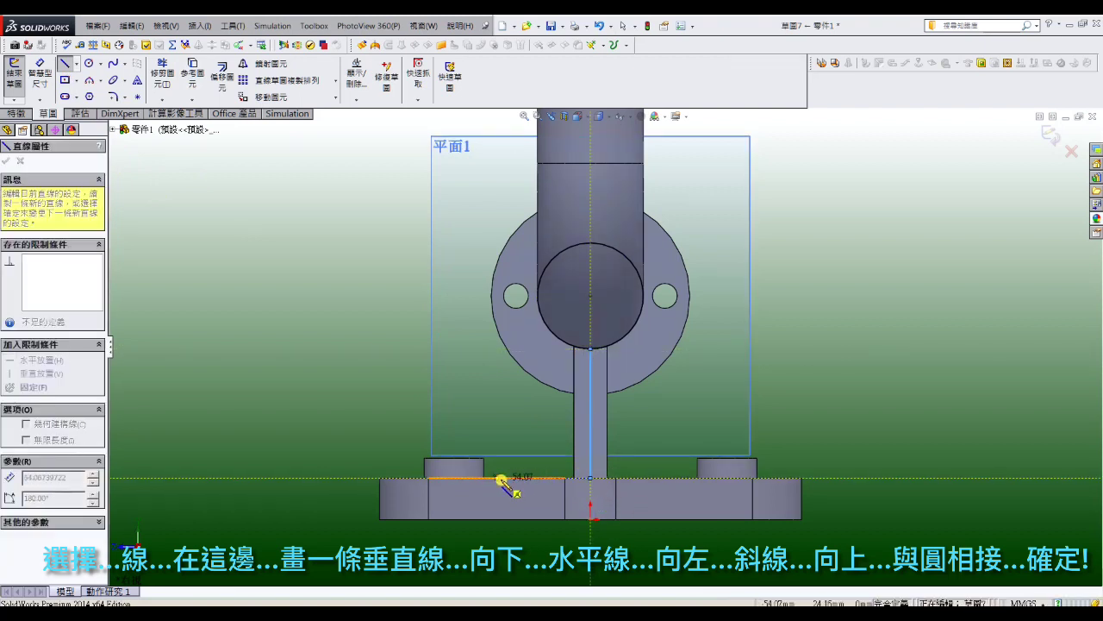
left_click(504, 478)
left_click(538, 296)
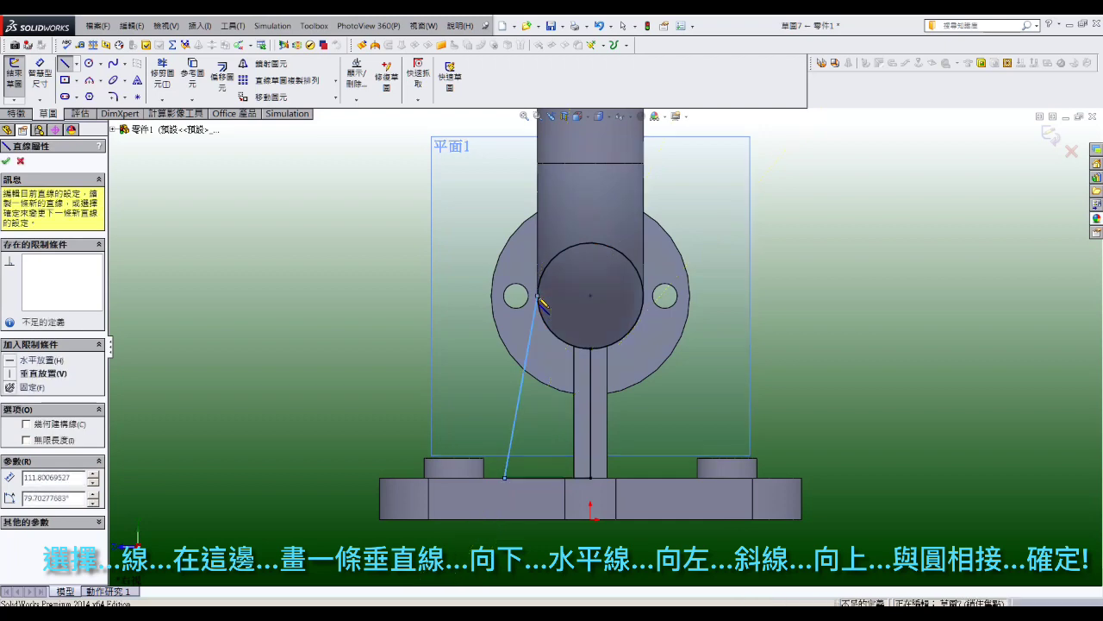
right_click(543, 304)
left_click(565, 185)
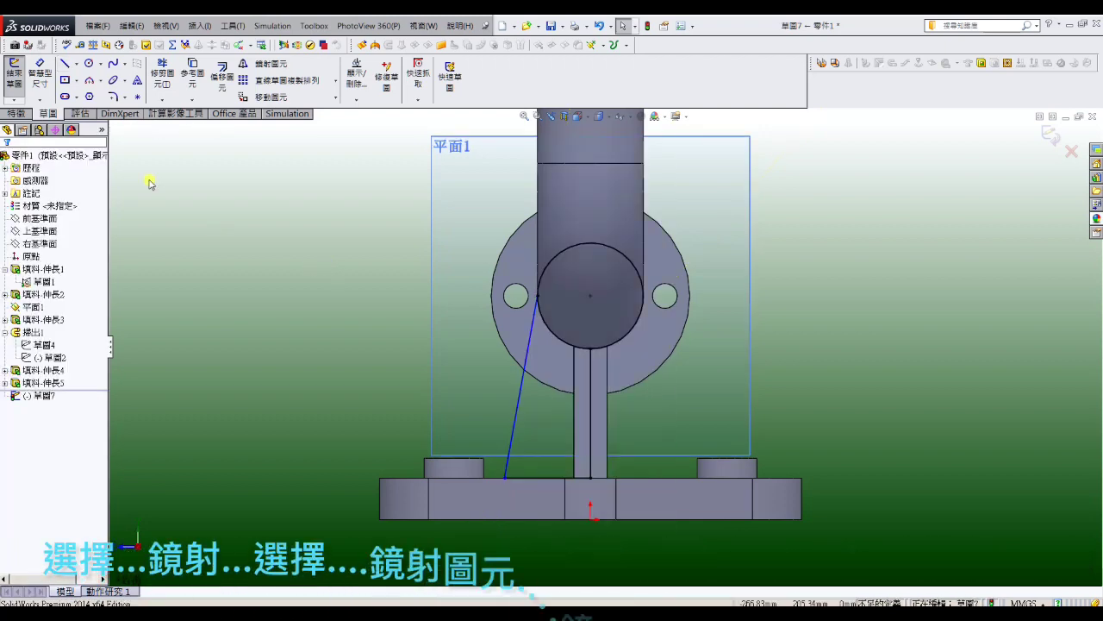
Mirror the rib lines about the central vertical line.
left_click(267, 64)
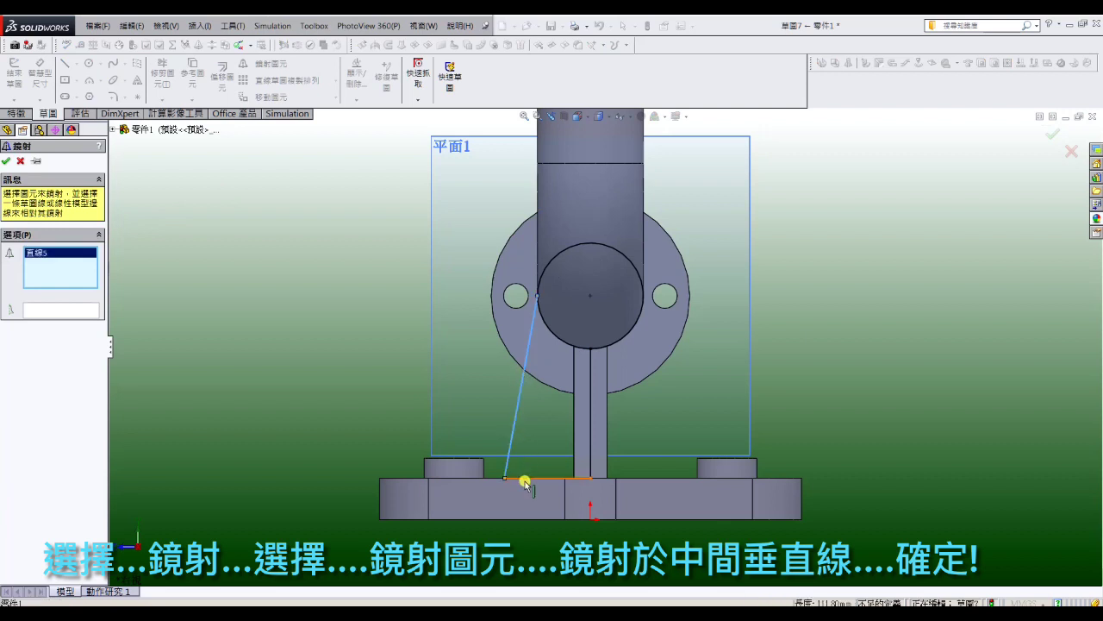
left_click(79, 312)
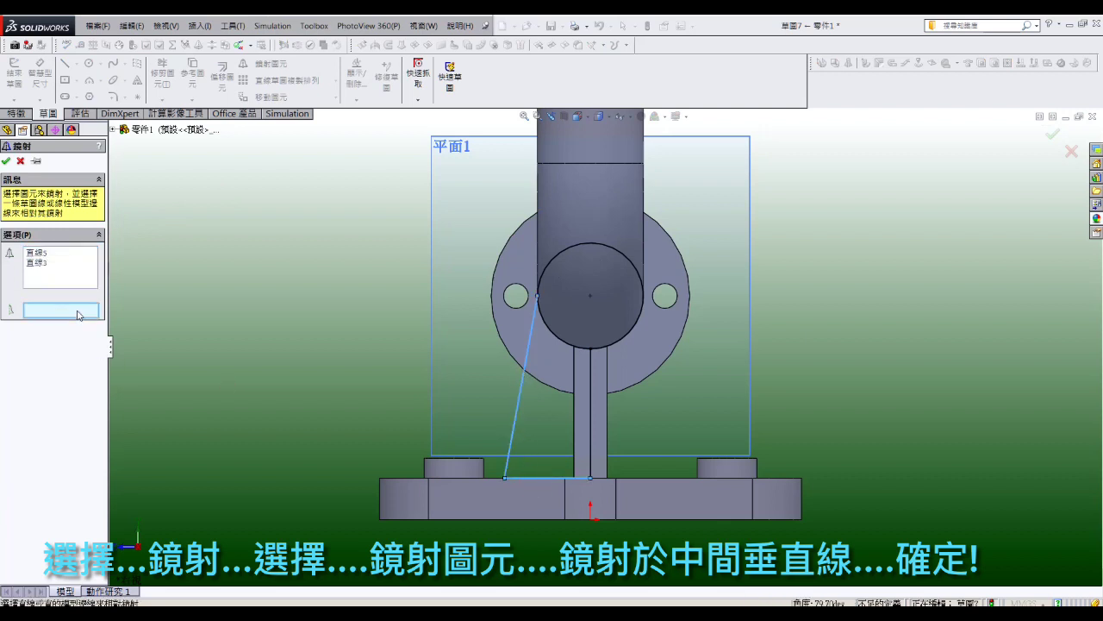
left_click(590, 403)
left_click(6, 160)
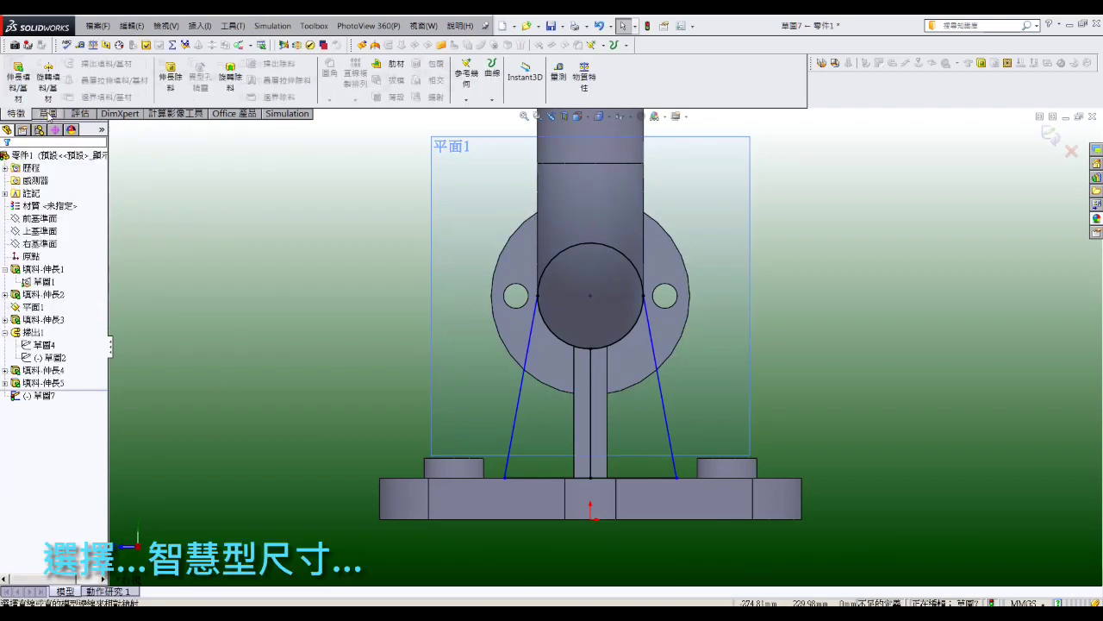
Dimension the rib feet 114 mm apart at the base.
left_click(48, 113)
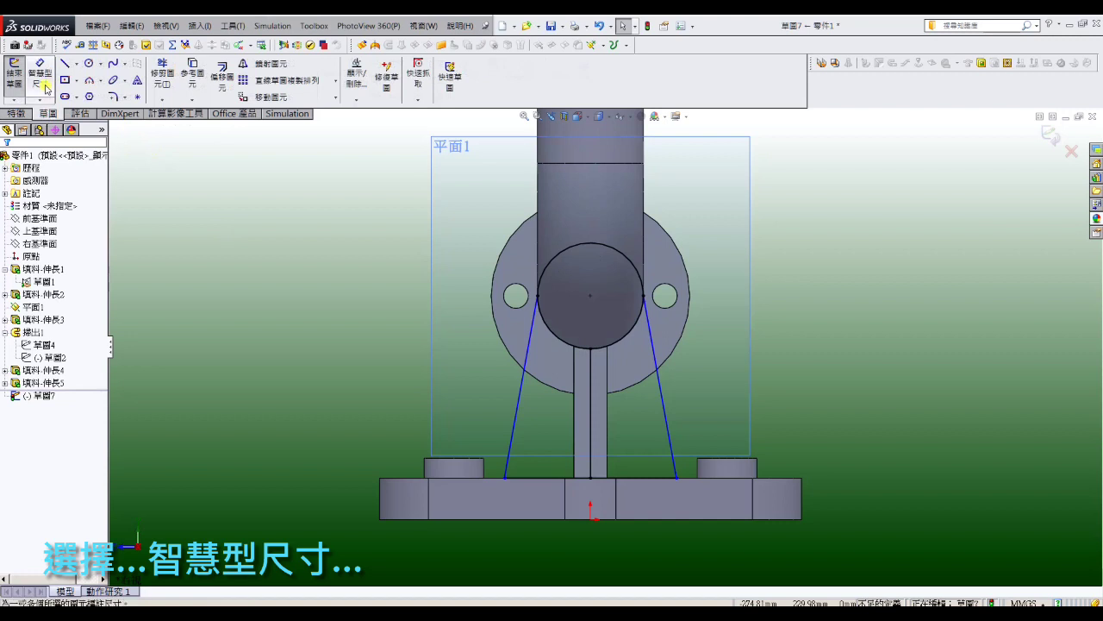
left_click(505, 477)
left_click(677, 478)
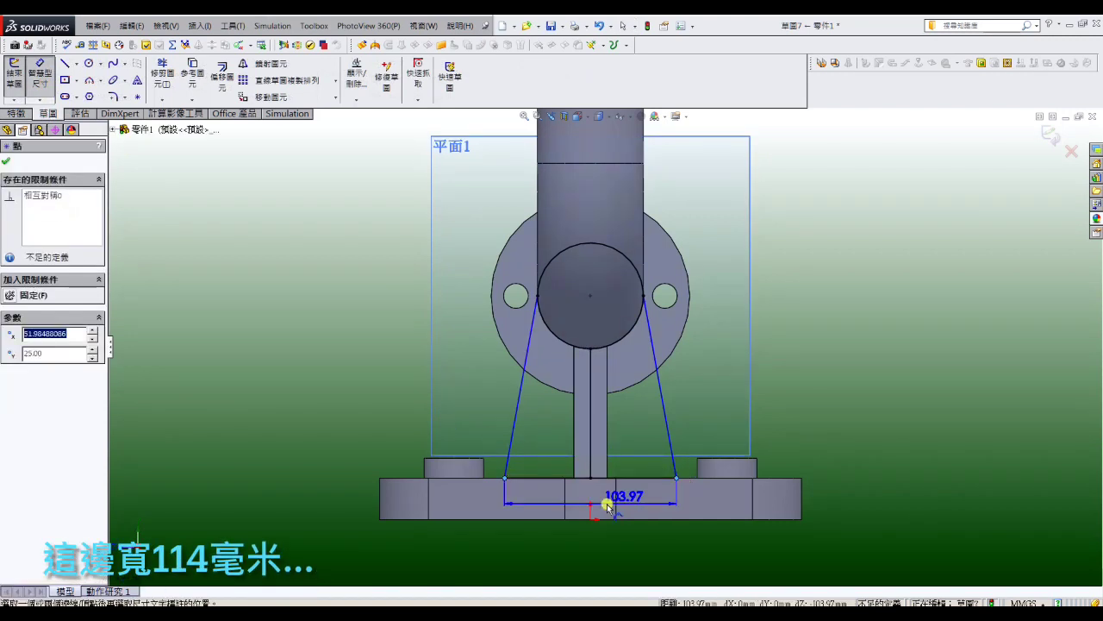
left_click(590, 505)
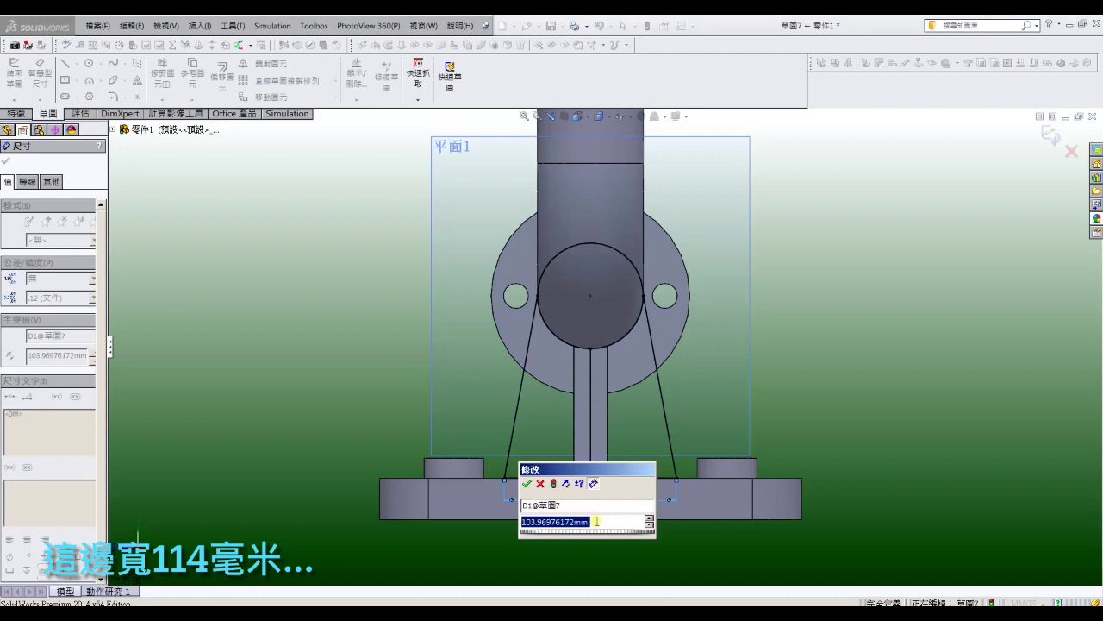
type("114")
key("Return")
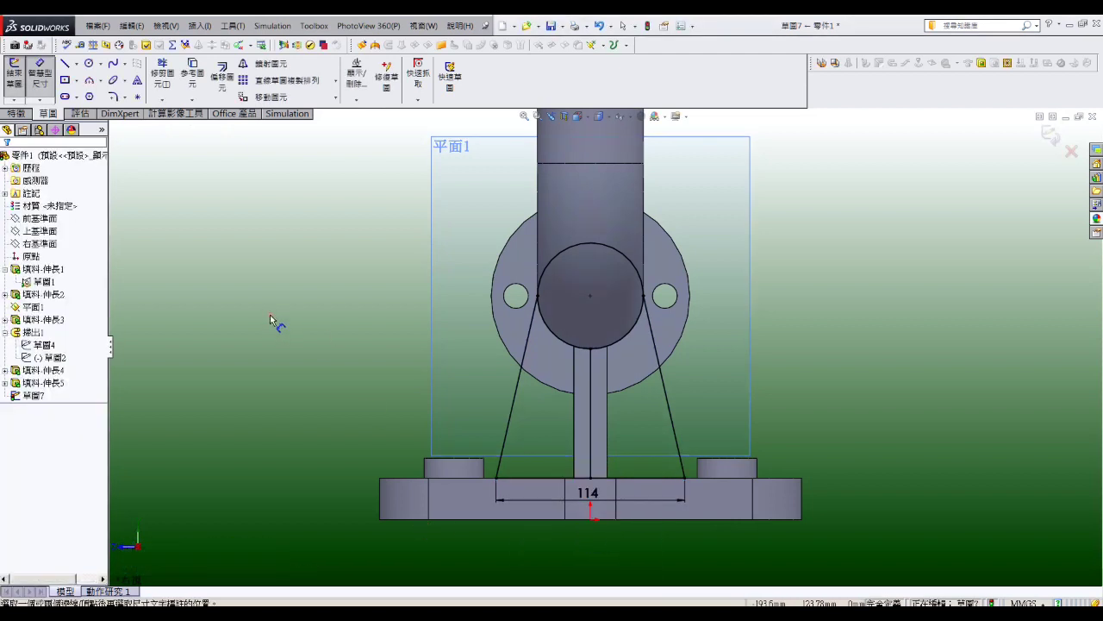
left_click(28, 115)
Extrude both rib regions 24 mm mid-plane, then orbit to isometric and select Plane 1.
left_click(28, 102)
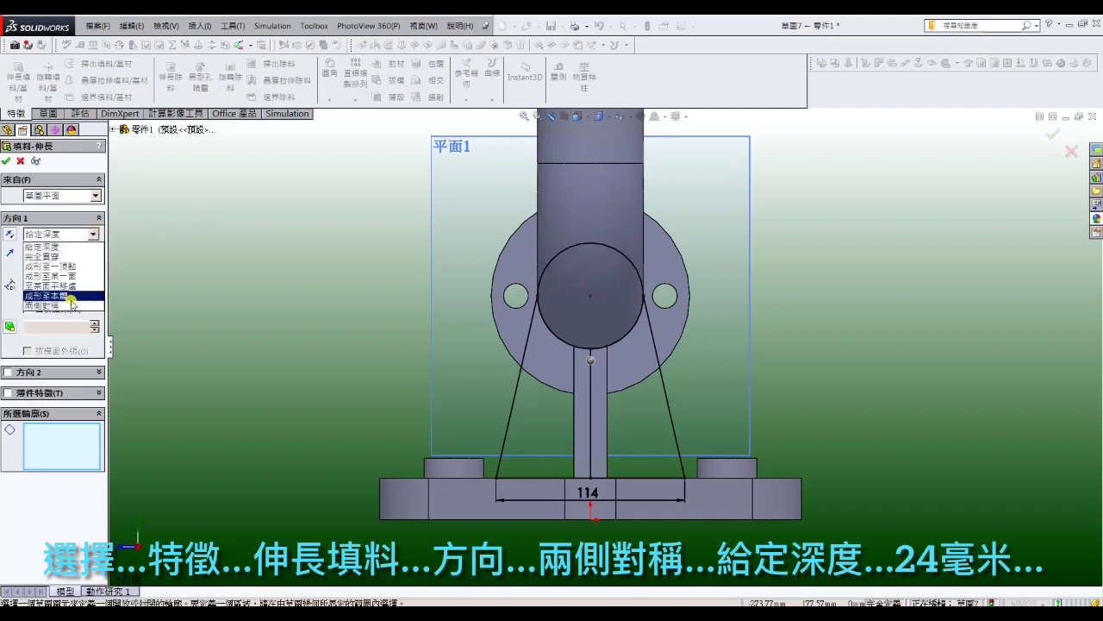
left_click(52, 302)
right_click(43, 284)
left_click(95, 288)
type("24")
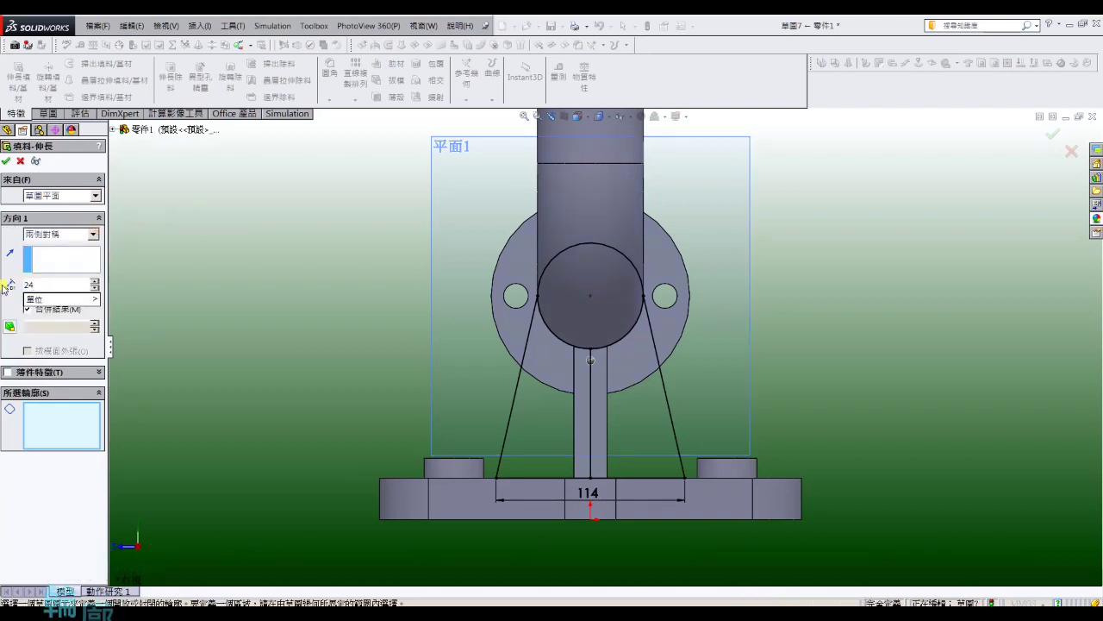
left_click(552, 431)
left_click(647, 414)
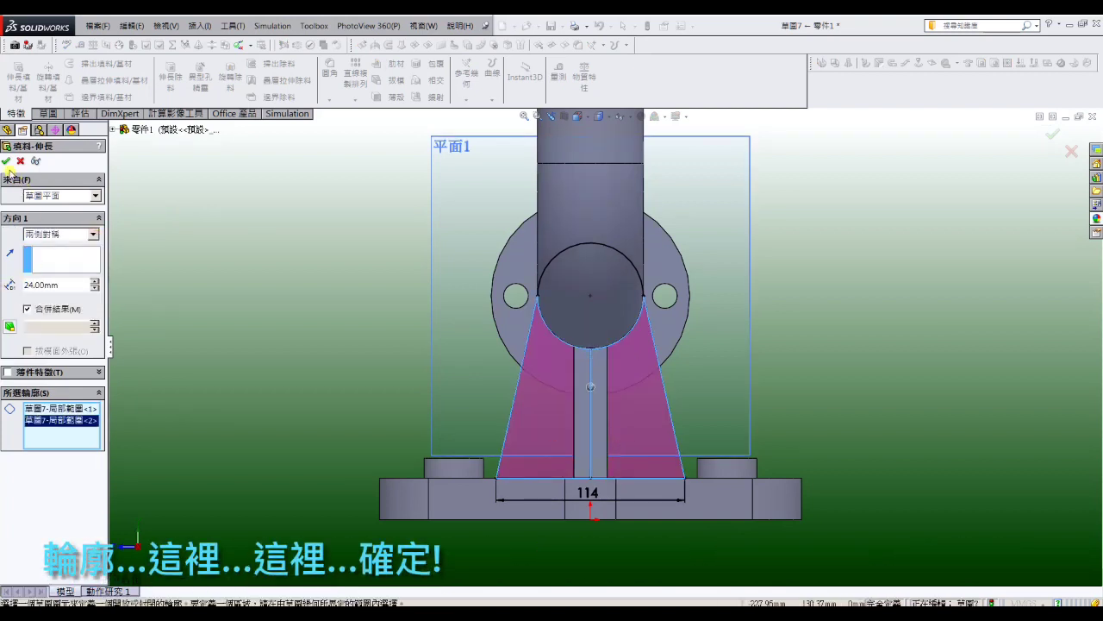
left_click(7, 161)
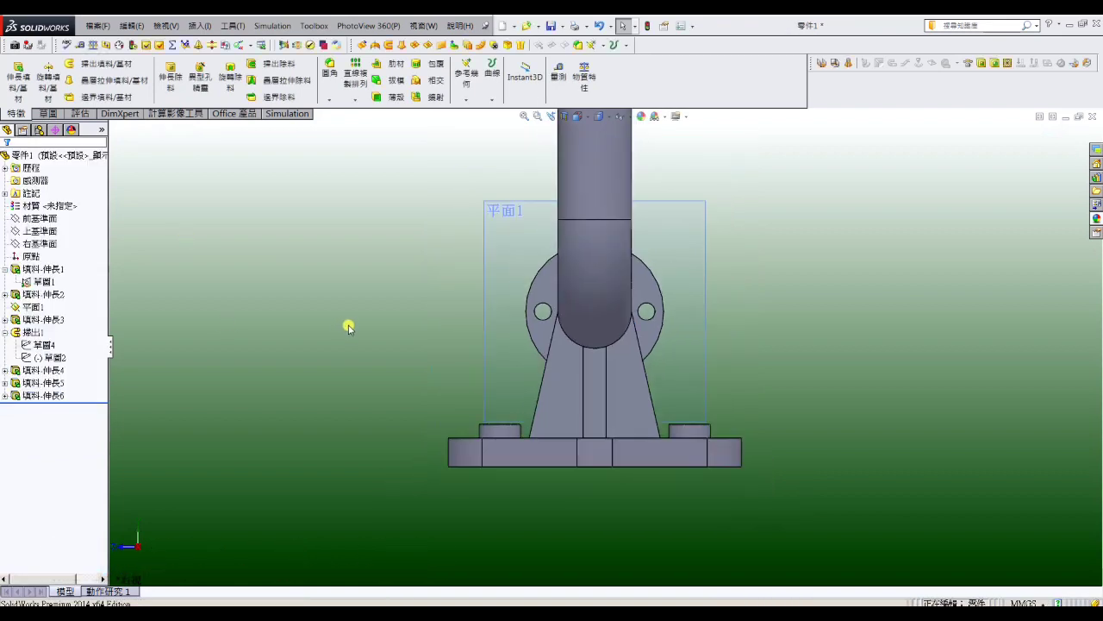
mouse_move(348, 328)
middle_mouse_down()
mouse_move(460, 342)
mouse_move(472, 218)
mouse_move(578, 249)
mouse_move(574, 316)
middle_mouse_up()
left_click(415, 256)
Apply a glossy copper-orange colour to the whole part.
right_click(574, 315)
left_click(624, 284)
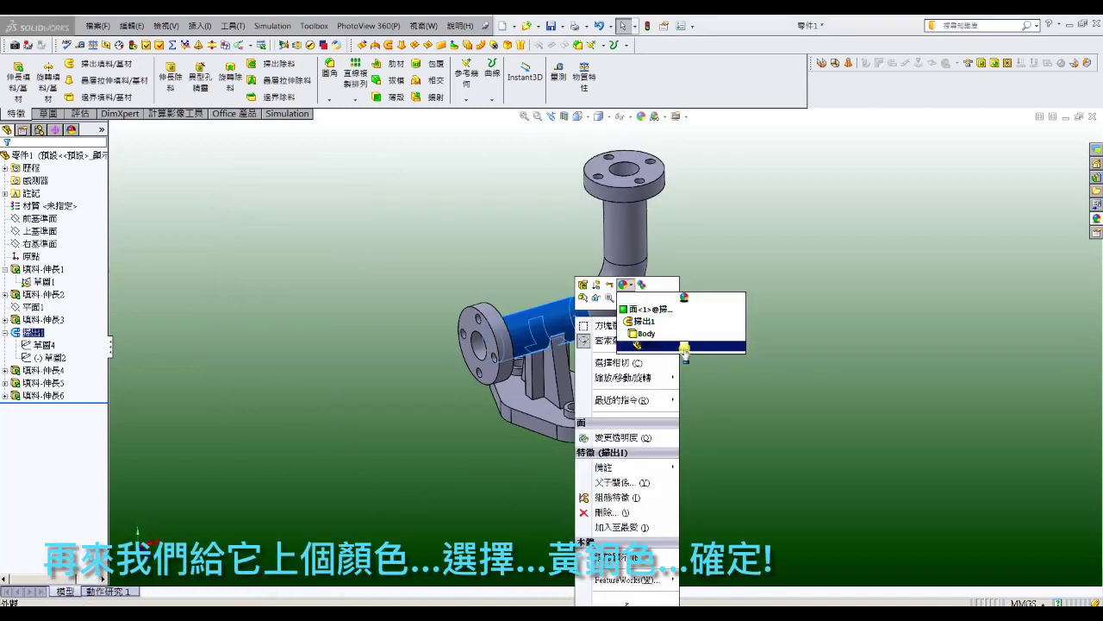
left_click(682, 347)
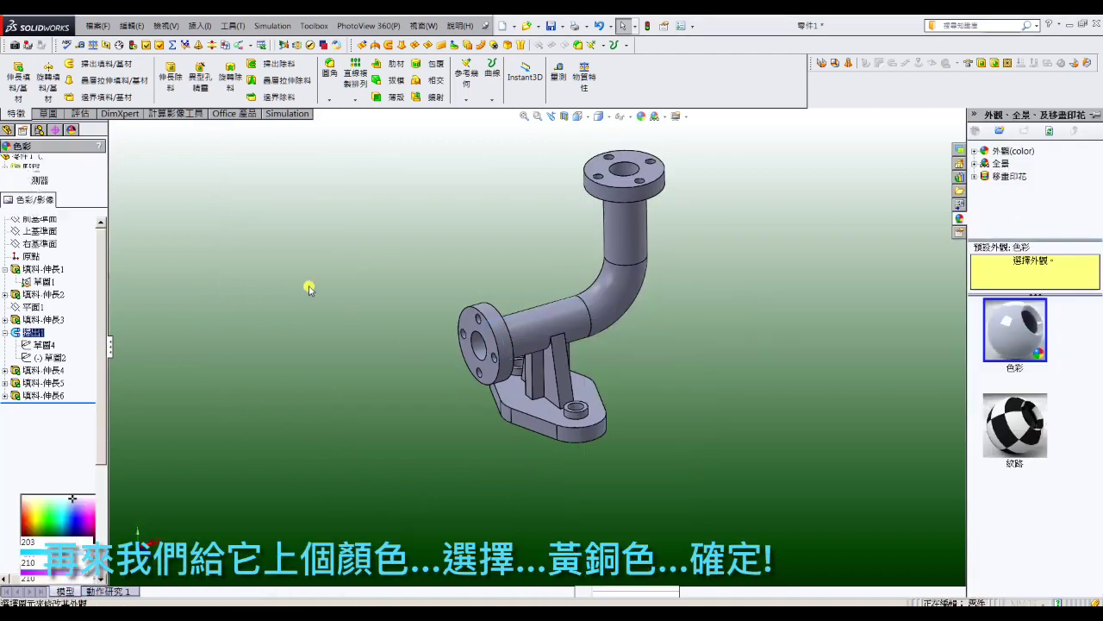
left_click(75, 411)
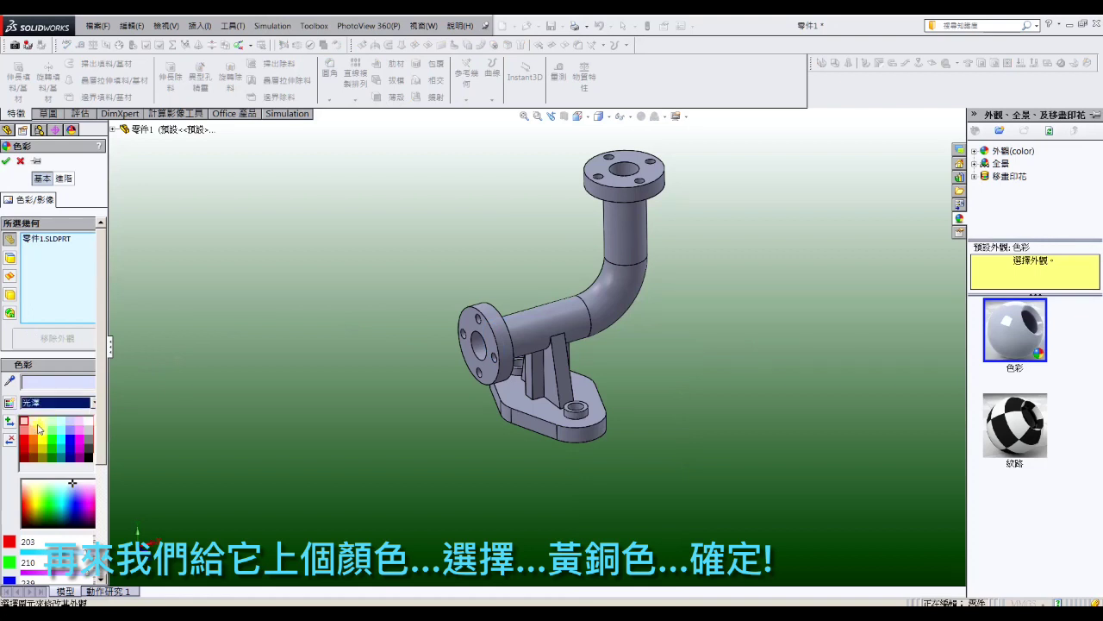
left_click(32, 432)
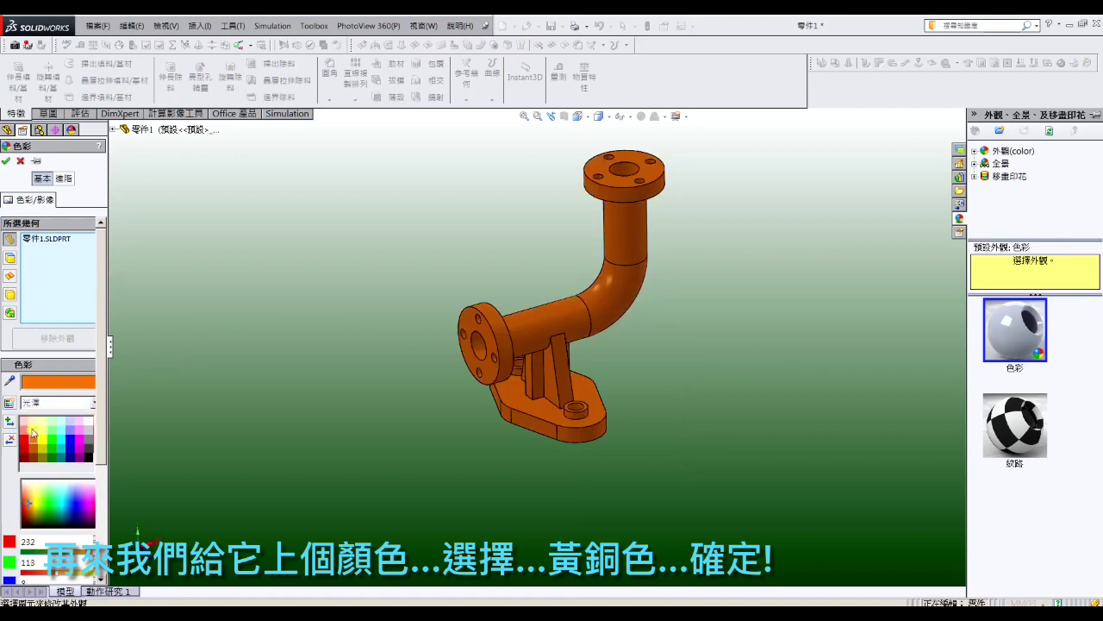
left_click(6, 161)
Start a face colour edit on the flange face and add the boss face.
right_click(468, 321)
left_click(529, 264)
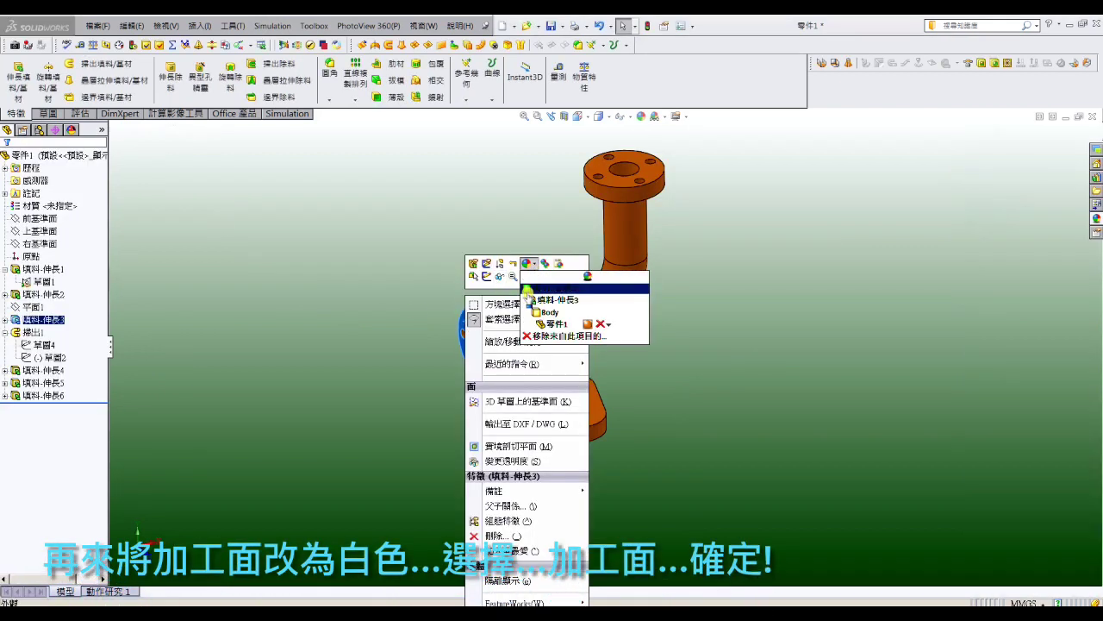
left_click(527, 288)
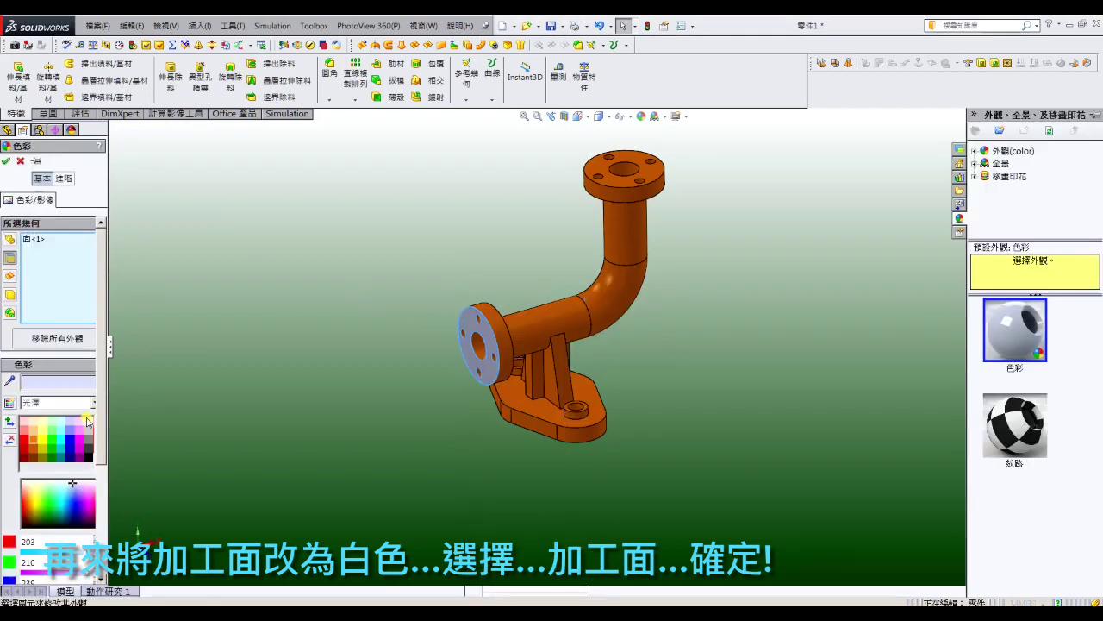
scroll(472, 339, "down", 2)
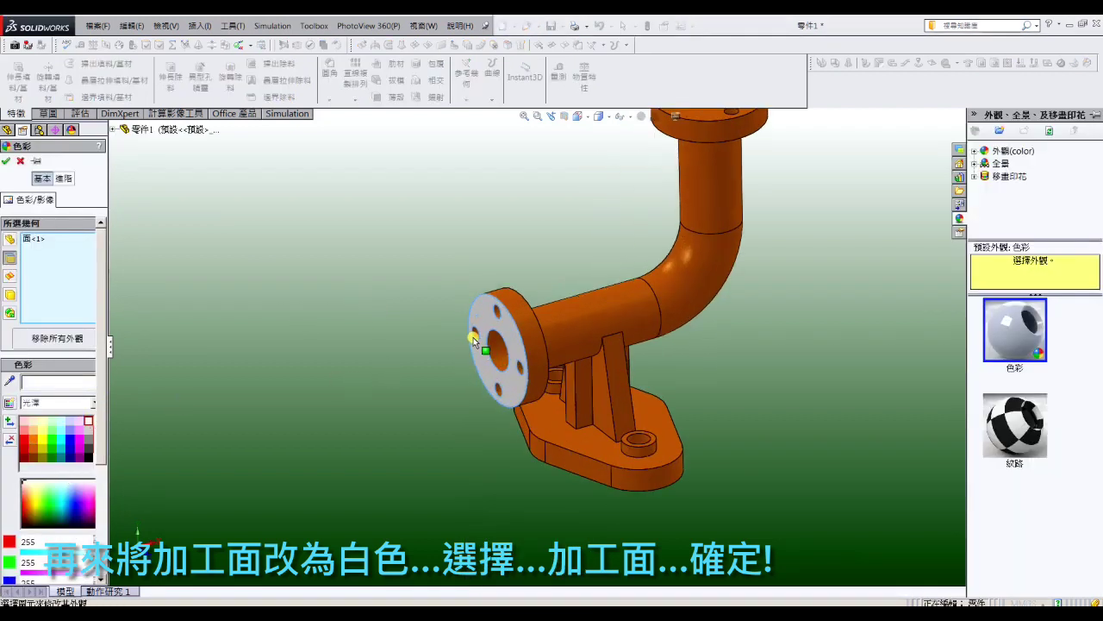
scroll(483, 337, "down", 2)
scroll(506, 332, "down", 2)
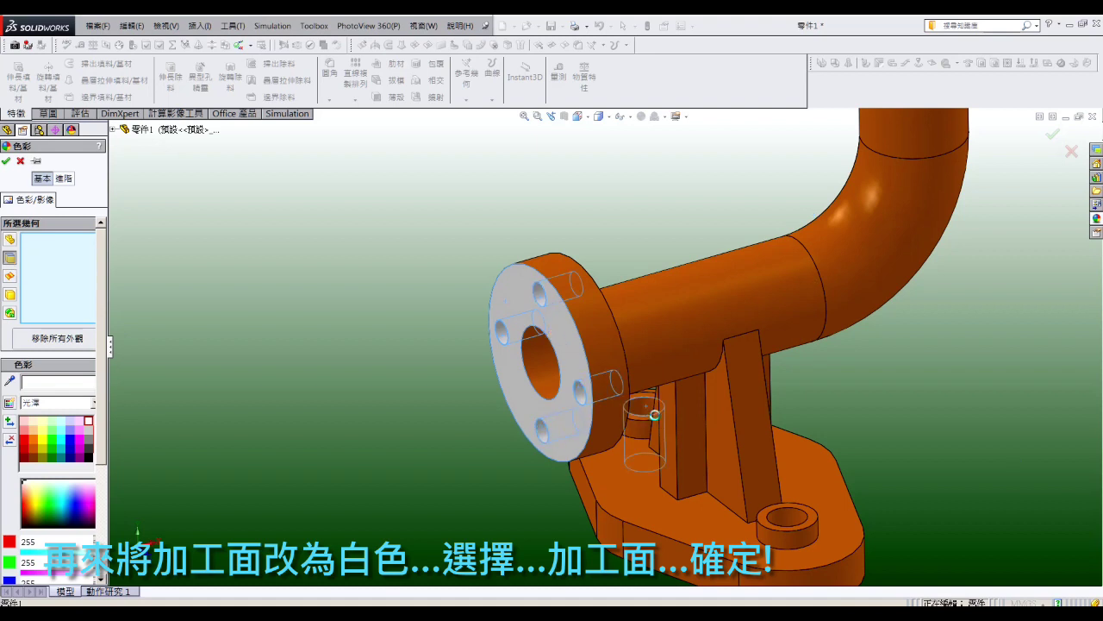
left_click(809, 515)
left_click(793, 528)
Add the top flange face and its bolt holes, then apply white to all selected faces.
scroll(862, 371, "up", 2)
scroll(788, 147, "up", 2)
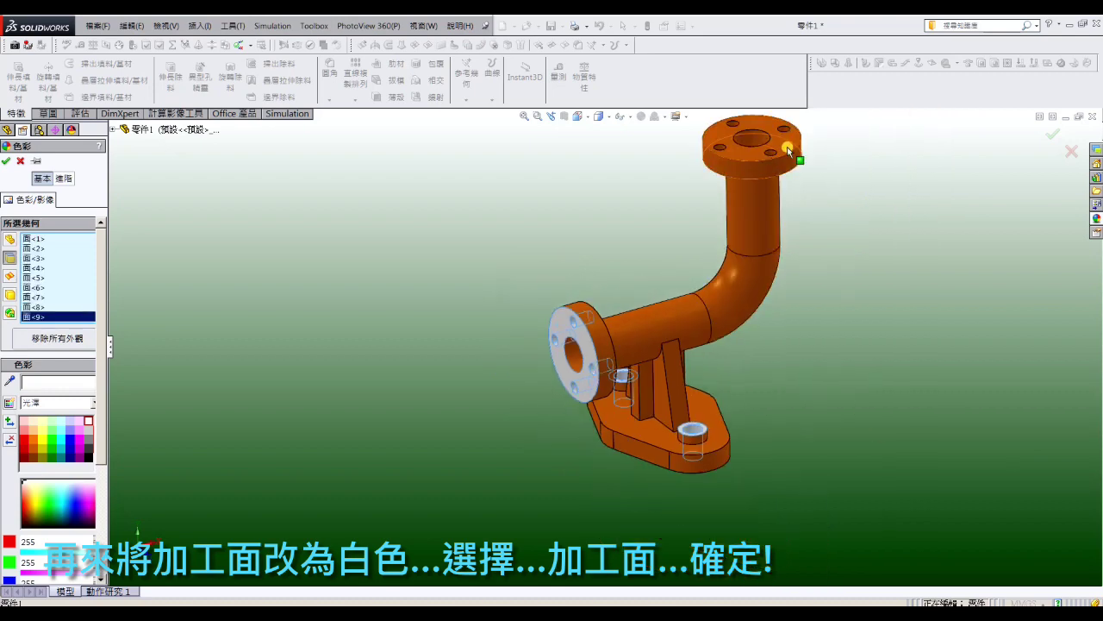
scroll(756, 176, "down", 3)
left_click(747, 160)
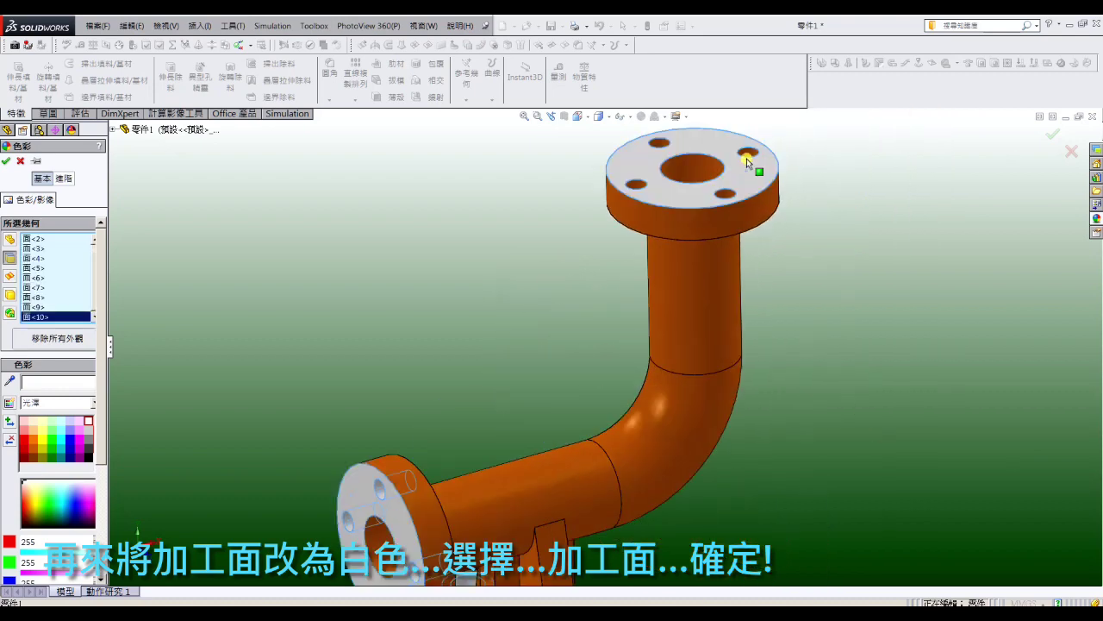
left_click(664, 149)
left_click(636, 182)
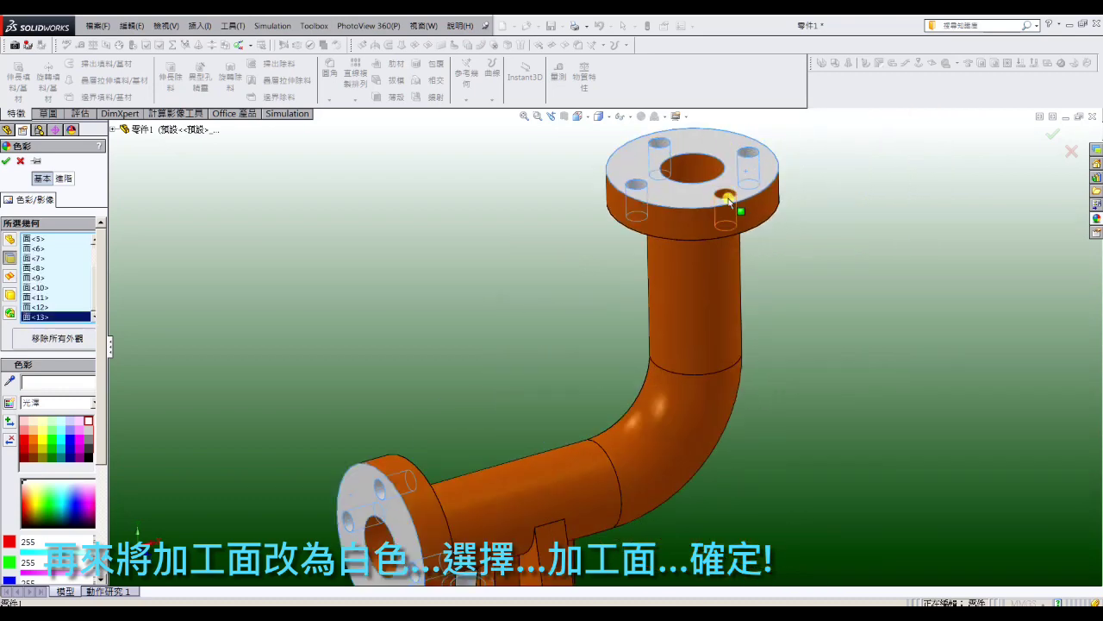
left_click(728, 199)
left_click(6, 160)
scroll(492, 293, "up", 3)
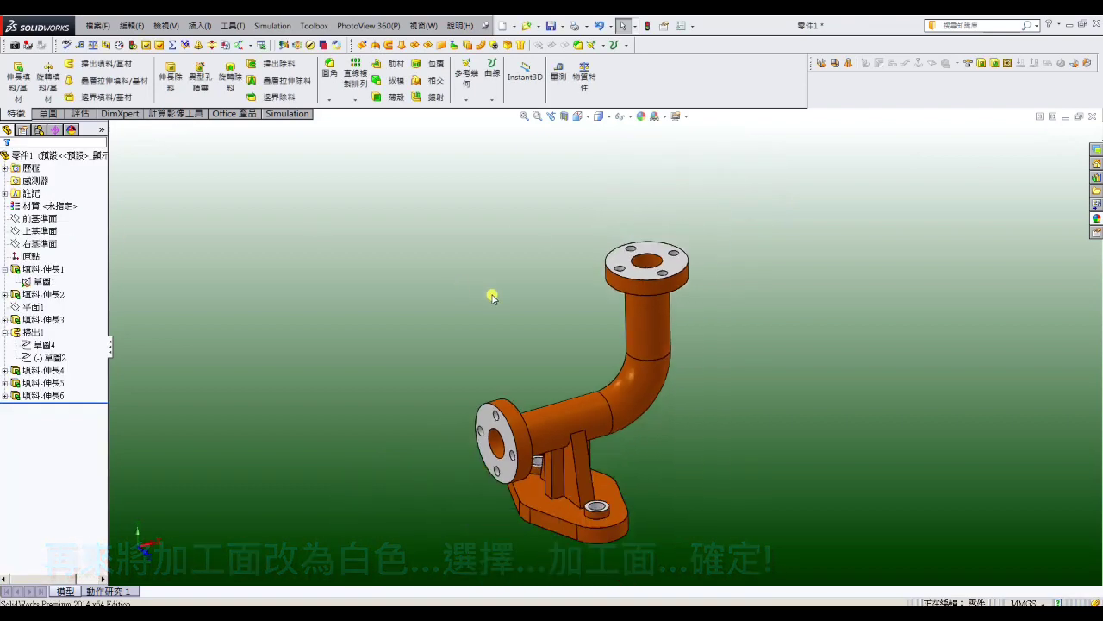
scroll(517, 313, "up", 2)
mouse_move(518, 313)
middle_mouse_down()
mouse_move(532, 296)
mouse_move(682, 303)
mouse_move(488, 316)
mouse_move(536, 379)
mouse_move(485, 399)
mouse_move(512, 430)
middle_mouse_up()
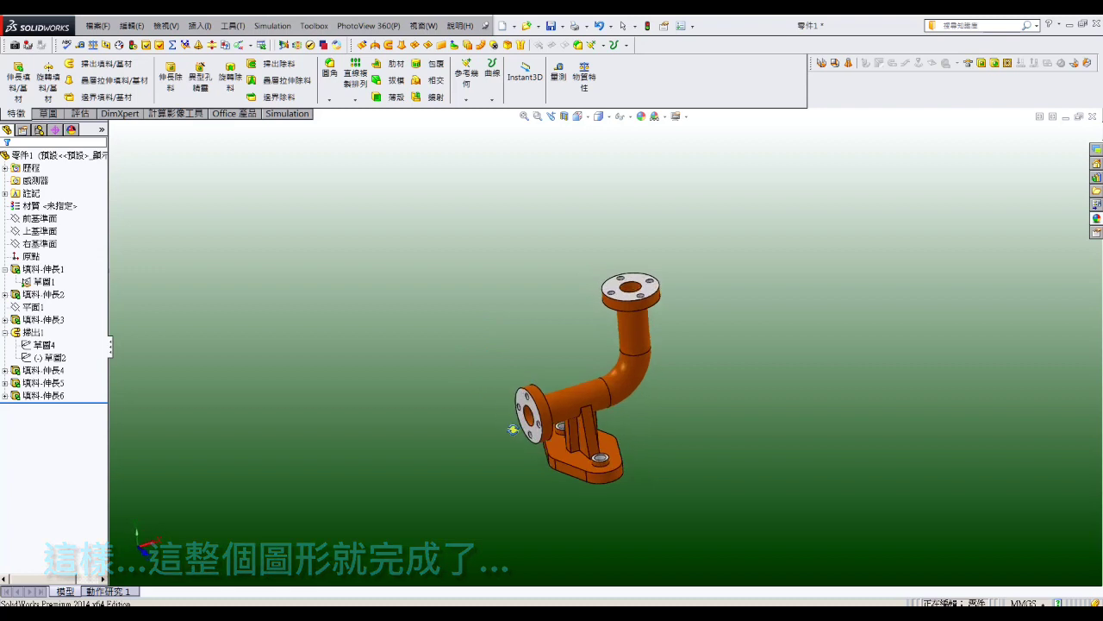
scroll(723, 386, "up", 2)
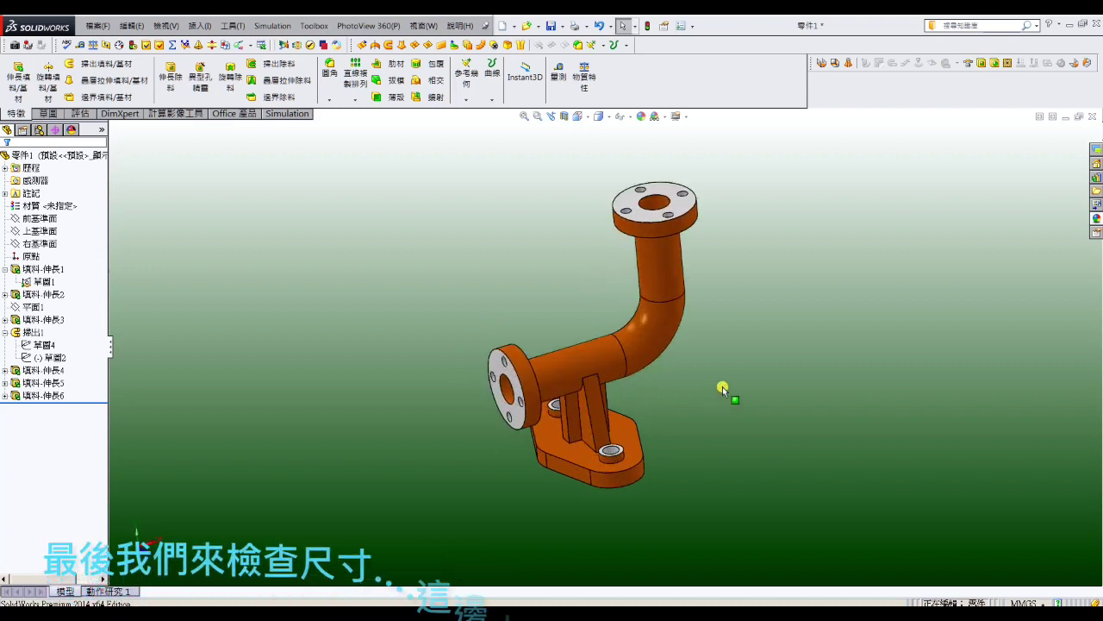
double_click(562, 461)
scroll(537, 457, "up", 3)
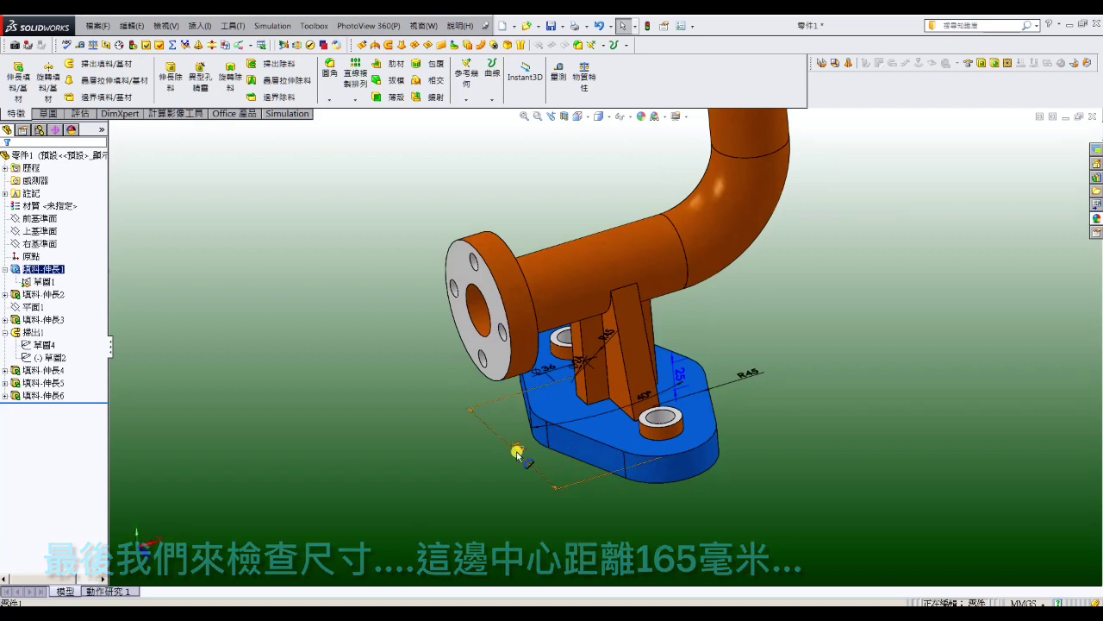
middle_click_drag(516, 452, 601, 478)
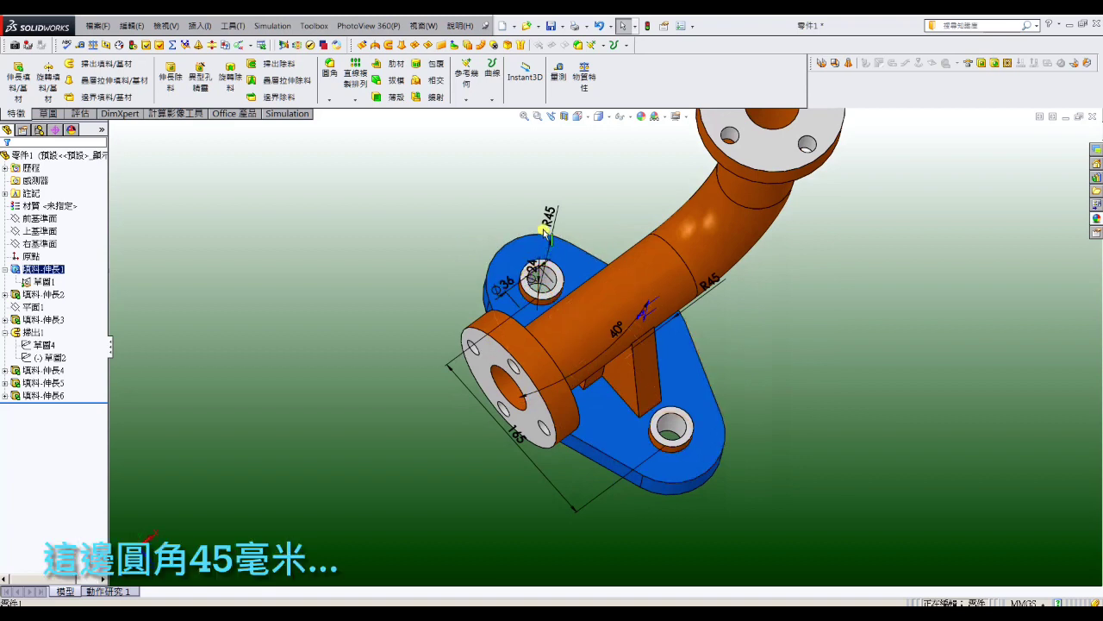
middle_click_drag(616, 296, 720, 331)
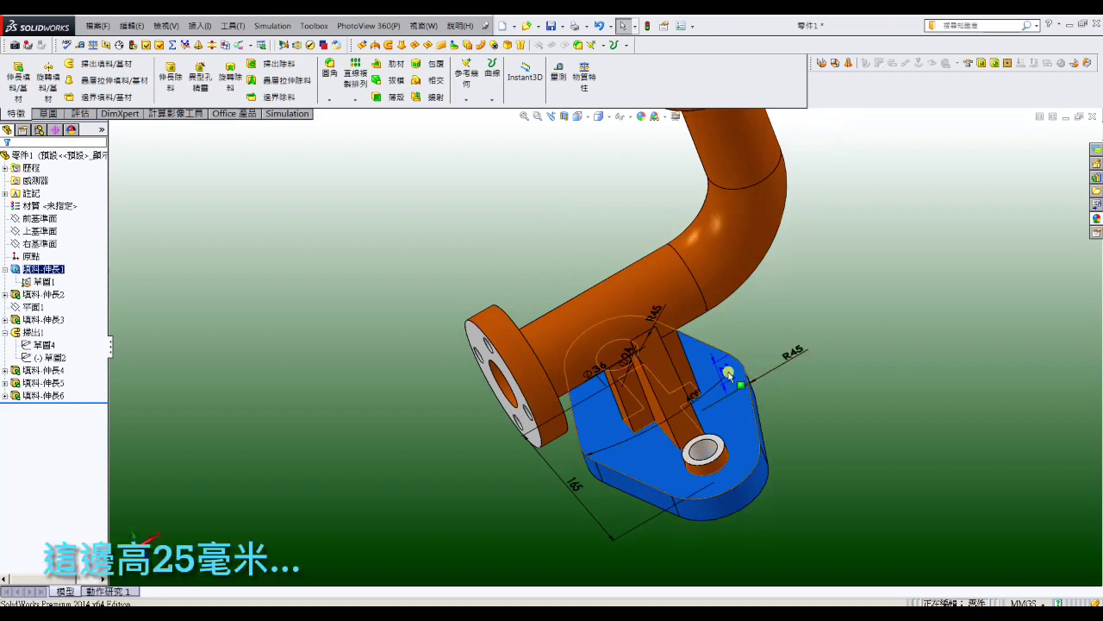
left_click(844, 395)
scroll(681, 453, "down", 3)
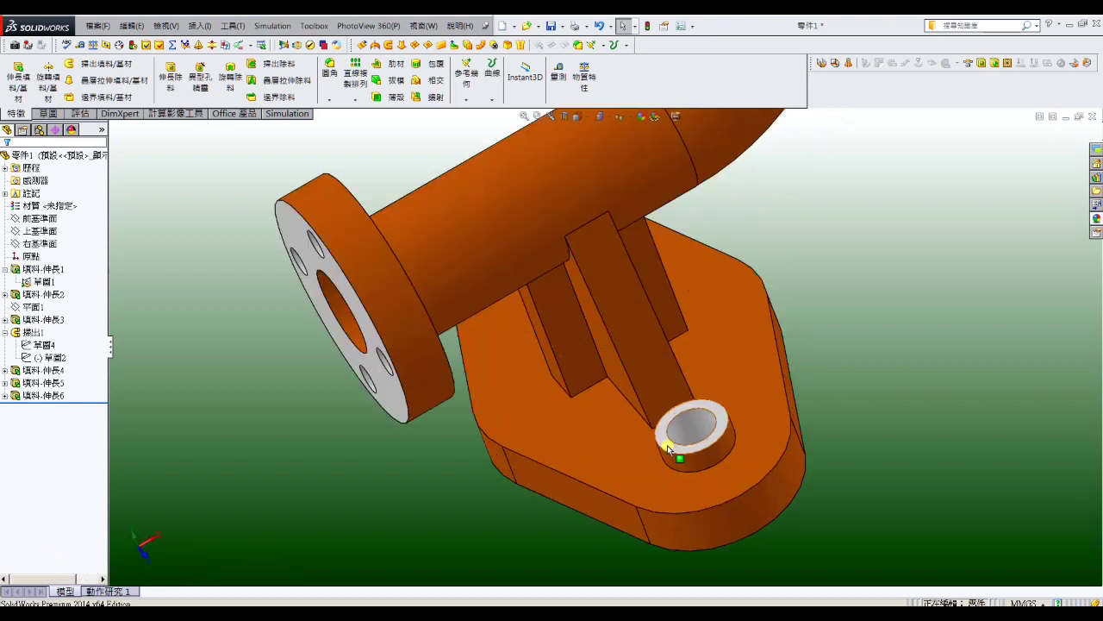
left_click(675, 463)
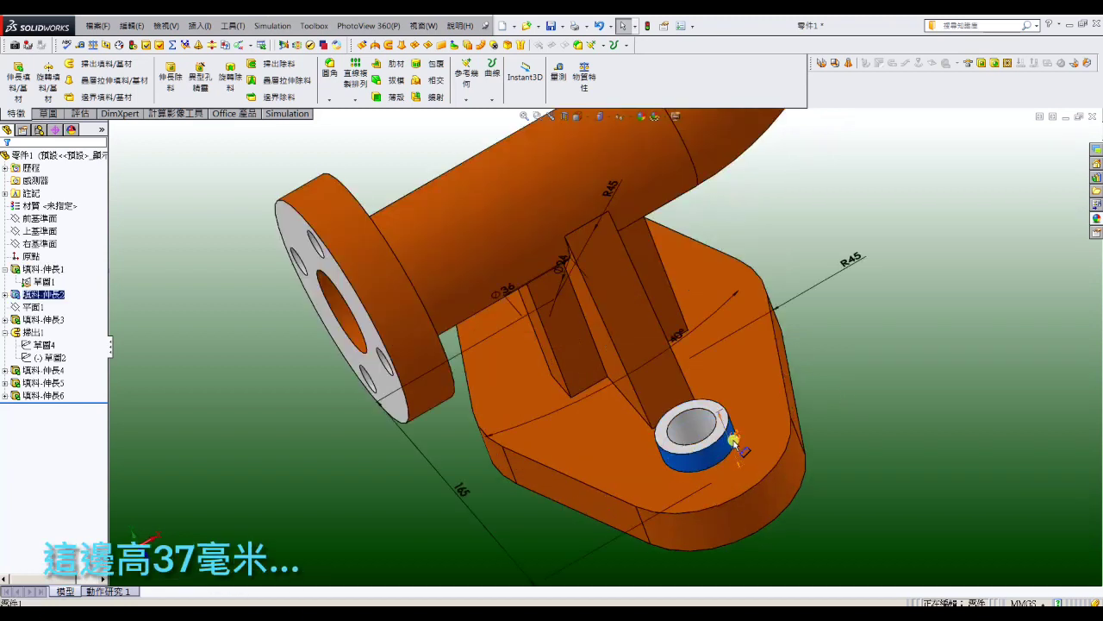
left_click(850, 374)
scroll(850, 371, "up", 2)
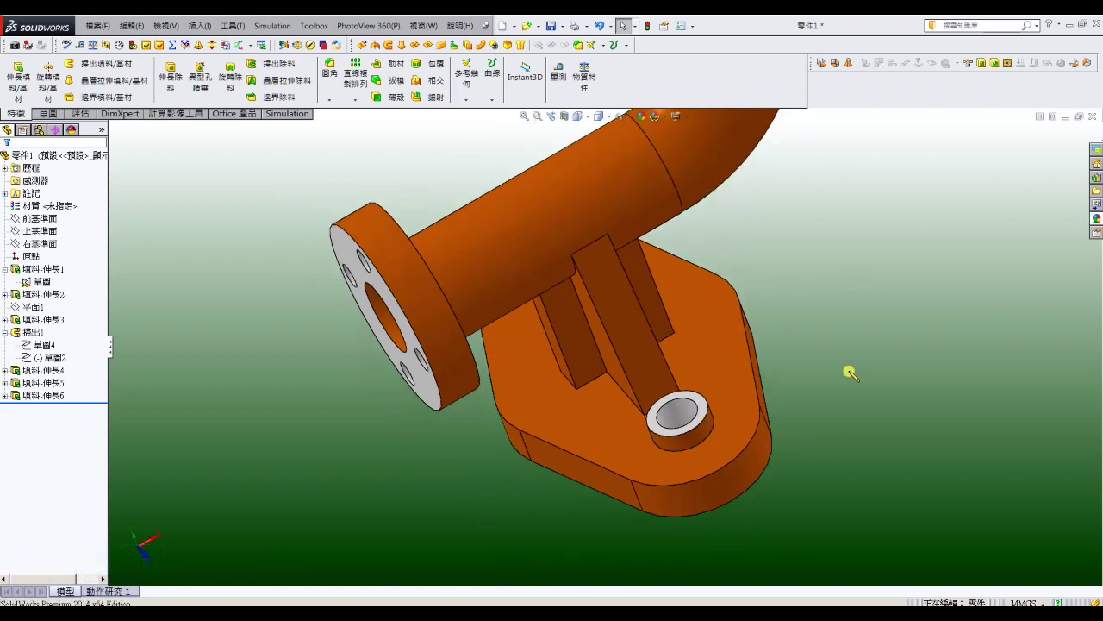
scroll(827, 358, "up", 3)
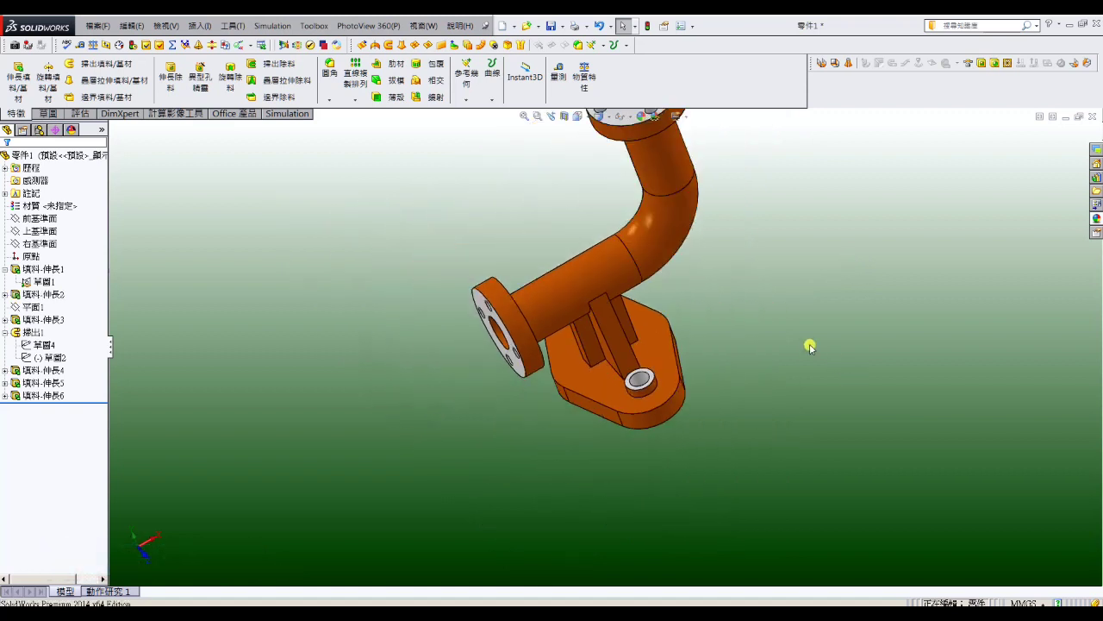
left_click(584, 278)
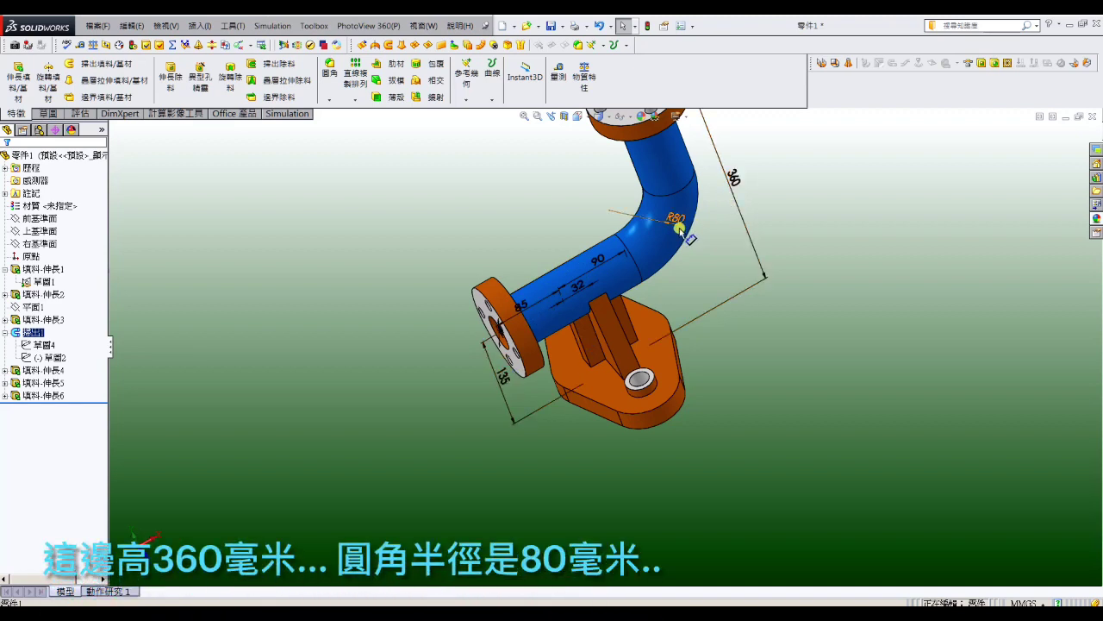
scroll(696, 227, "up", 1)
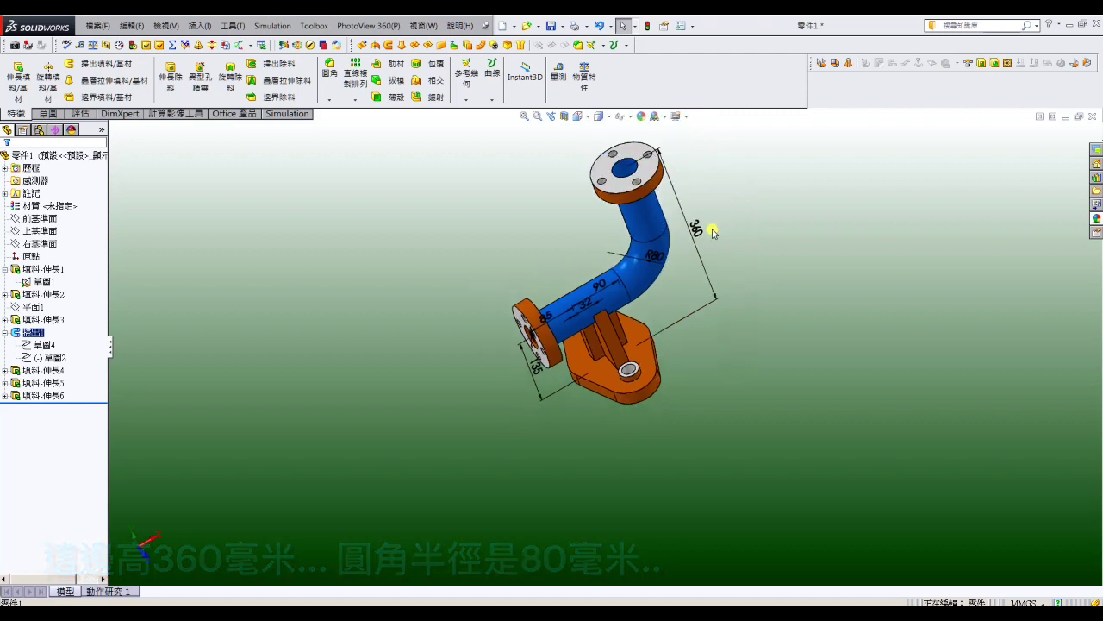
left_click(778, 208)
middle_click_drag(489, 302, 556, 295)
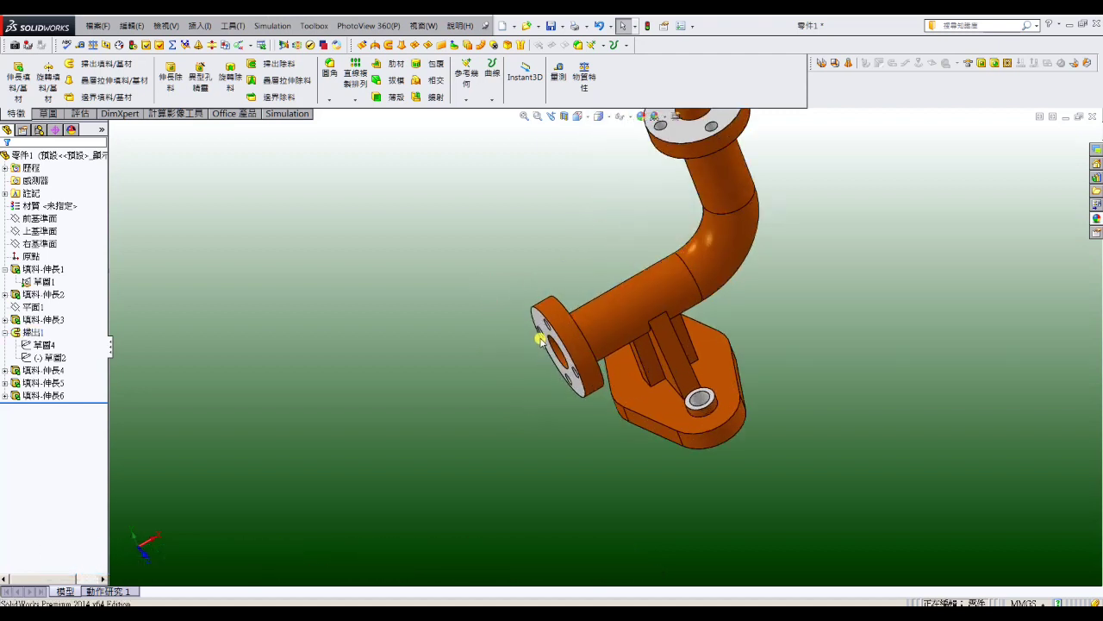
scroll(563, 316, "down", 2)
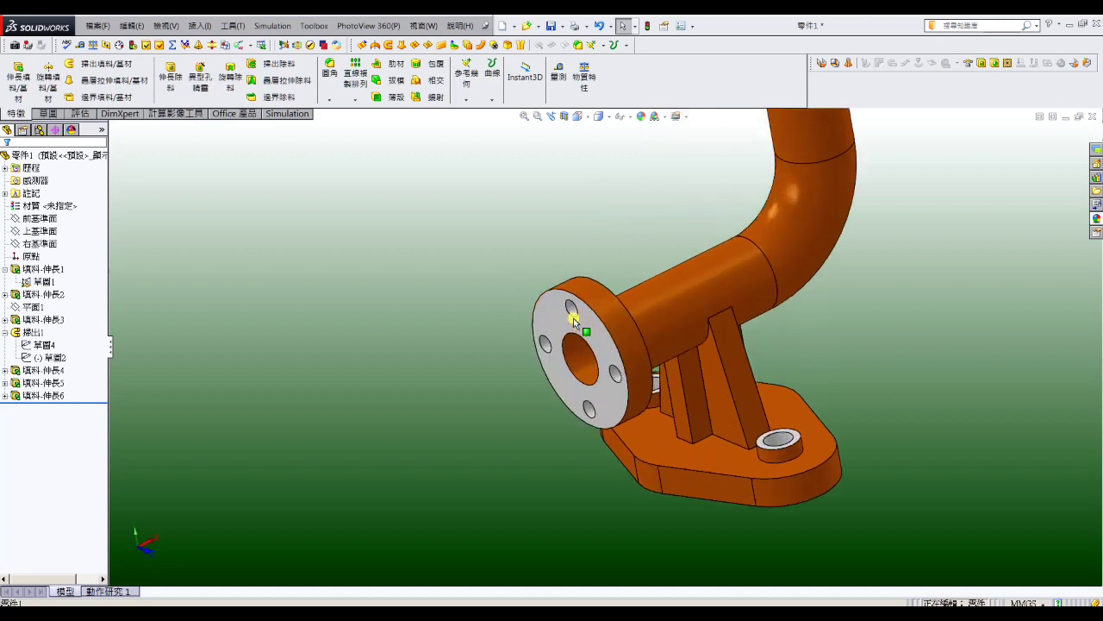
left_click(574, 315)
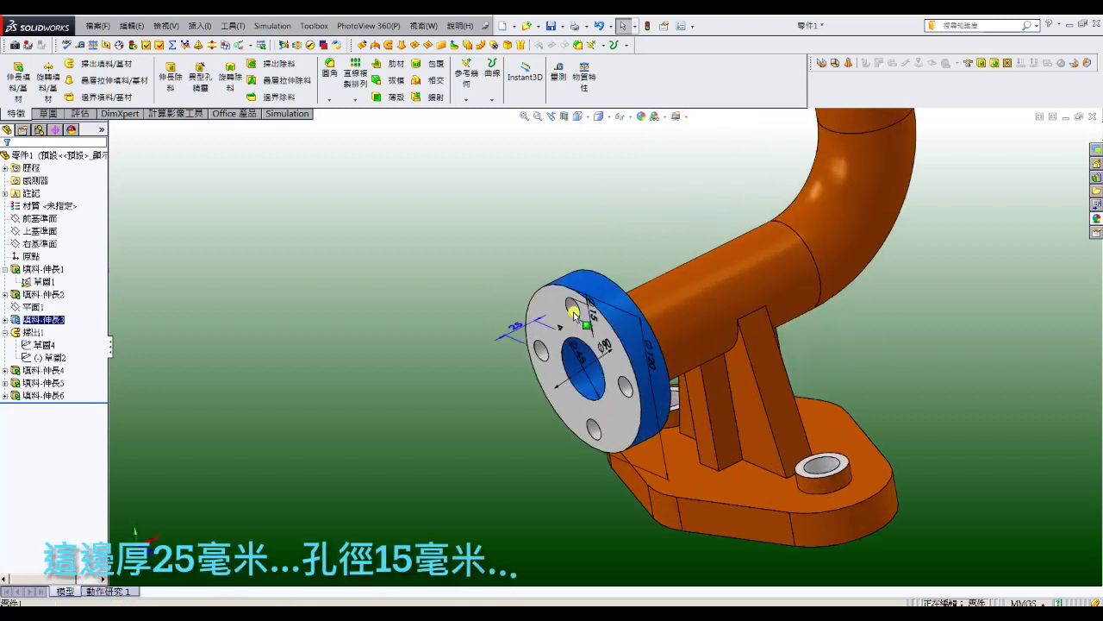
left_click(521, 328)
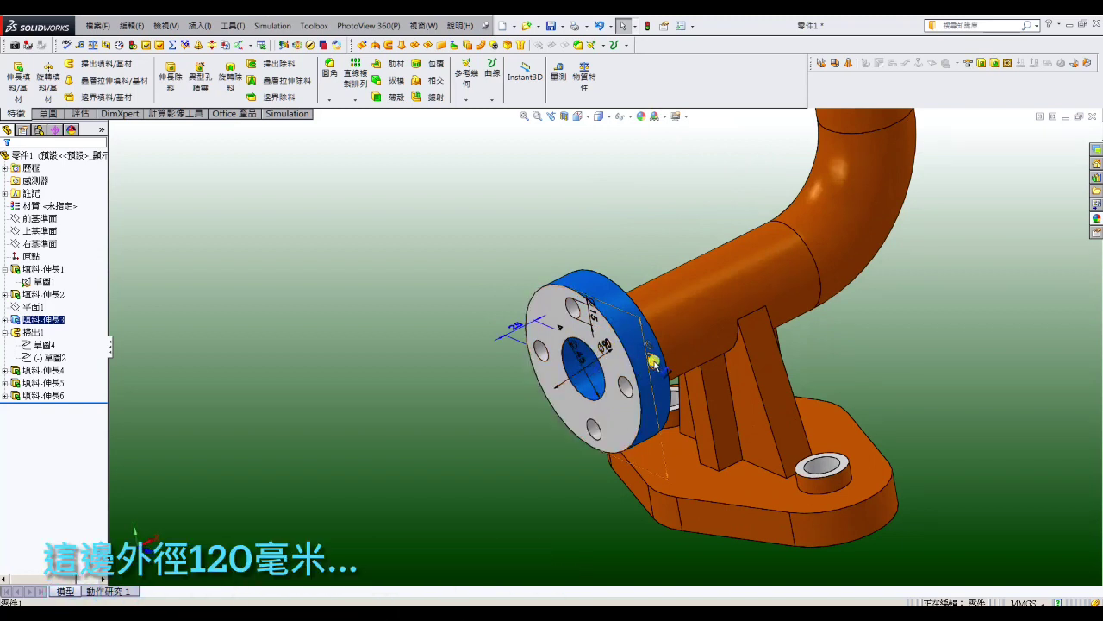
left_click(640, 233)
scroll(640, 232, "up", 5)
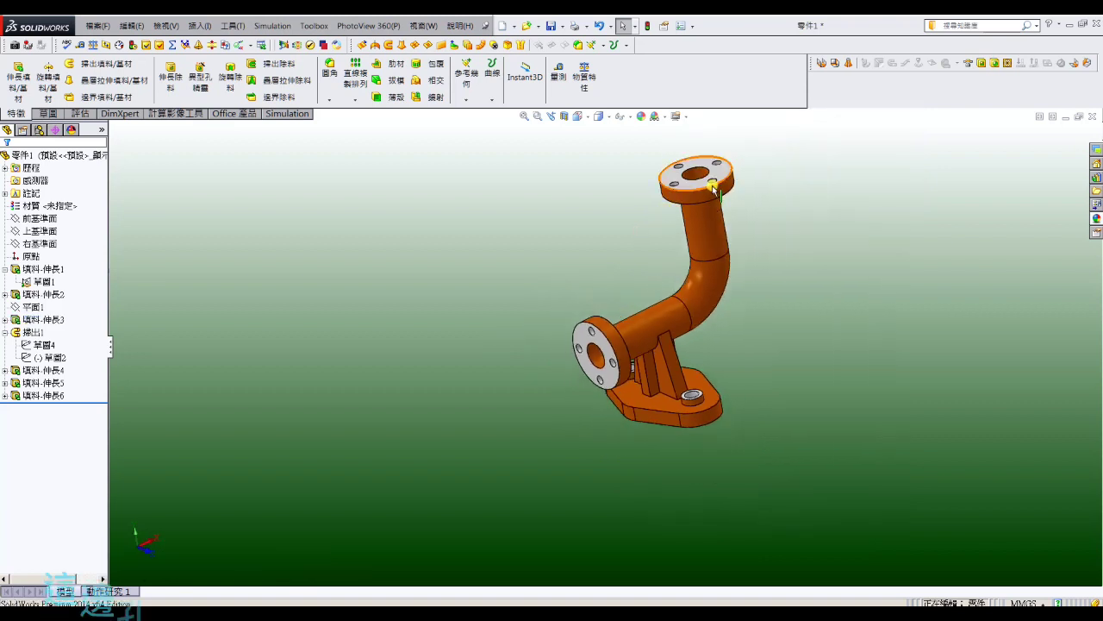
scroll(712, 191, "down", 8)
left_click(682, 191)
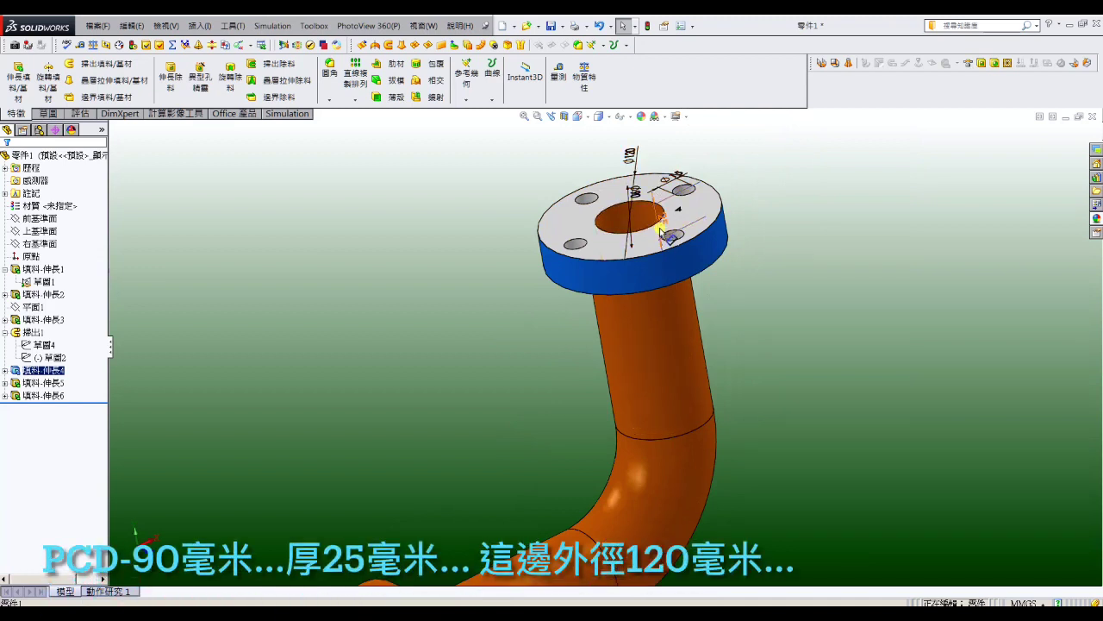
left_click(781, 172)
key("f")
mouse_move(793, 298)
middle_mouse_down()
mouse_move(731, 365)
mouse_move(764, 315)
mouse_move(727, 357)
mouse_move(713, 419)
middle_mouse_up()
Leave SolidWorks and bring up the reference drawing 20220220-2 in Windows Photo Viewer.
scroll(632, 439, "down", 2)
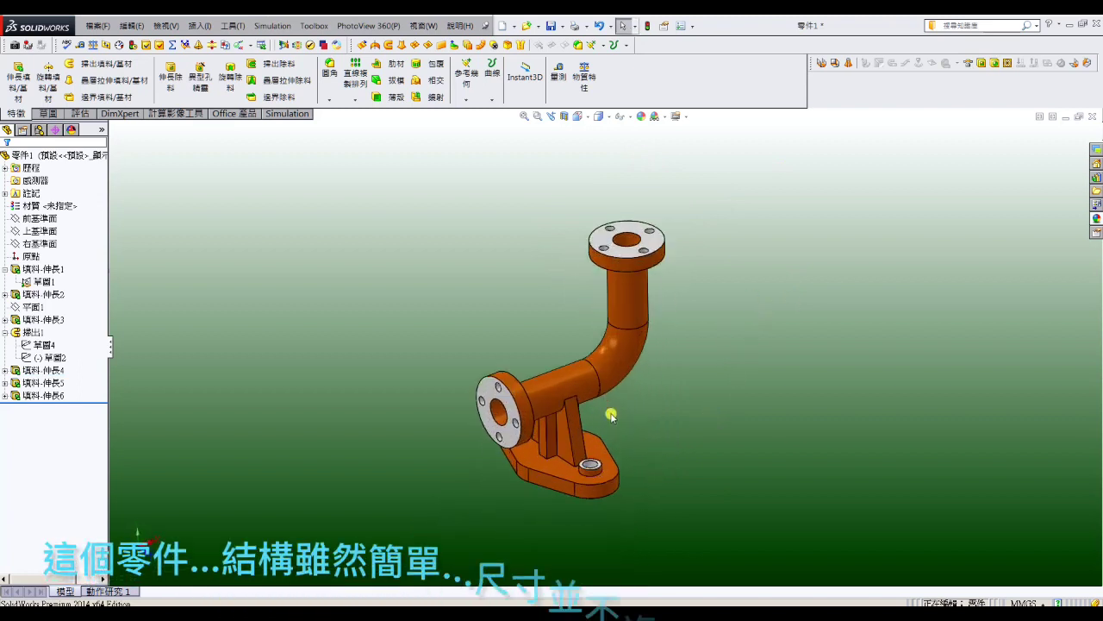
scroll(637, 402, "down", 2)
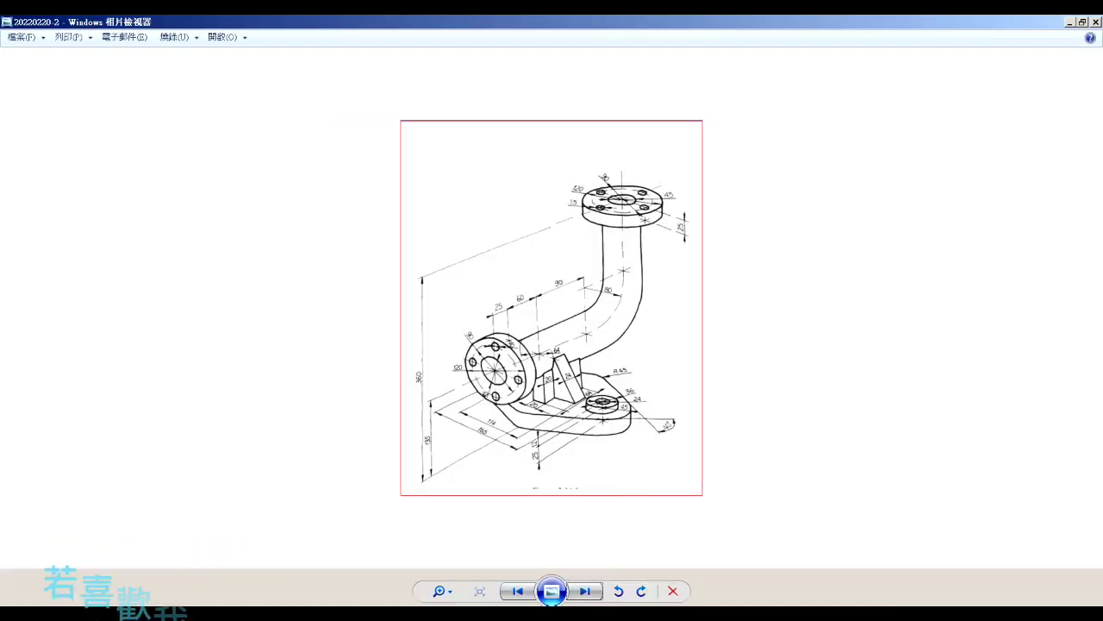
Advance to the rendered image of the red bent pipe with white flanges.
left_click(518, 594)
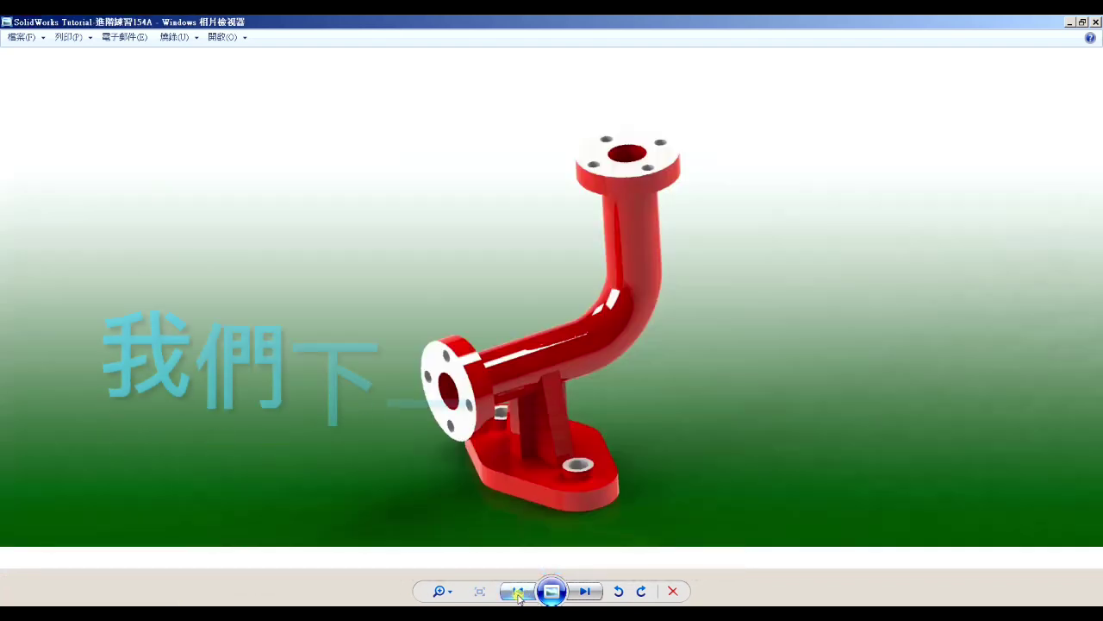